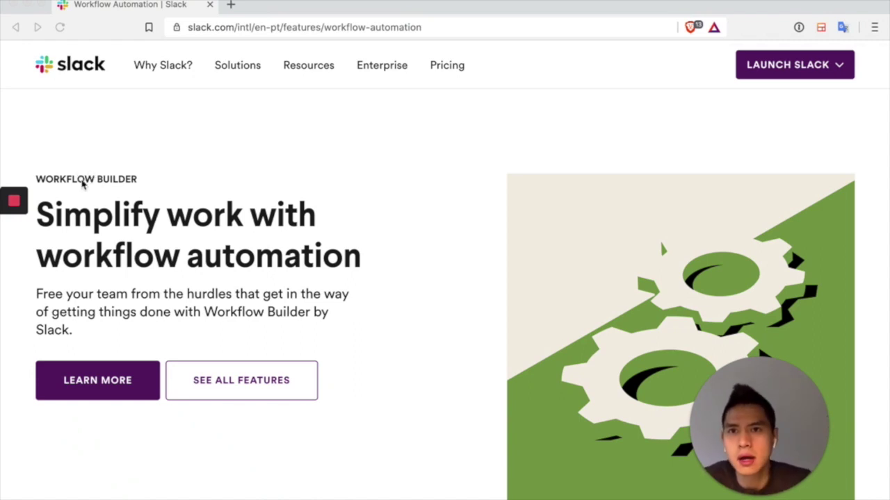
Open the missions.ai website in a new browser tab.
double_click(306, 209)
click(375, 213)
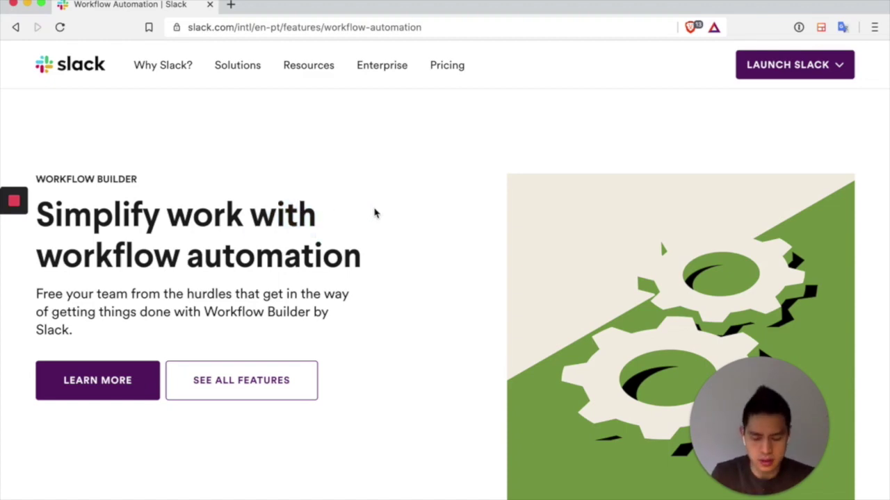
key(super+t)
text(miss)
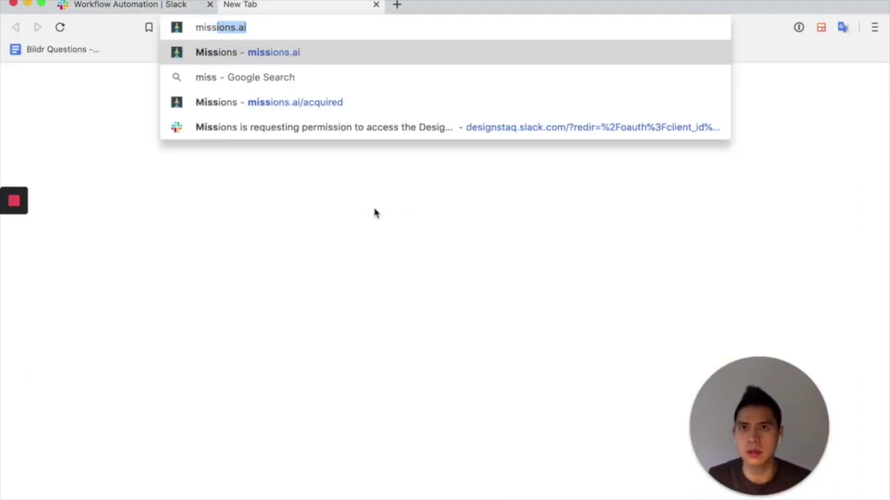
key(Return)
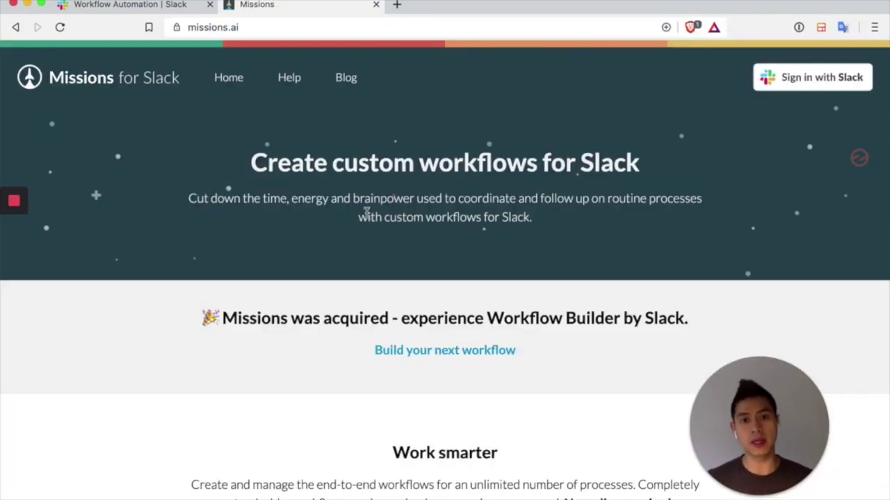
Review the Missions page sections on breaking processes into steps, approvals within Slack, and custom request forms.
scroll(368, 210, down, 10)
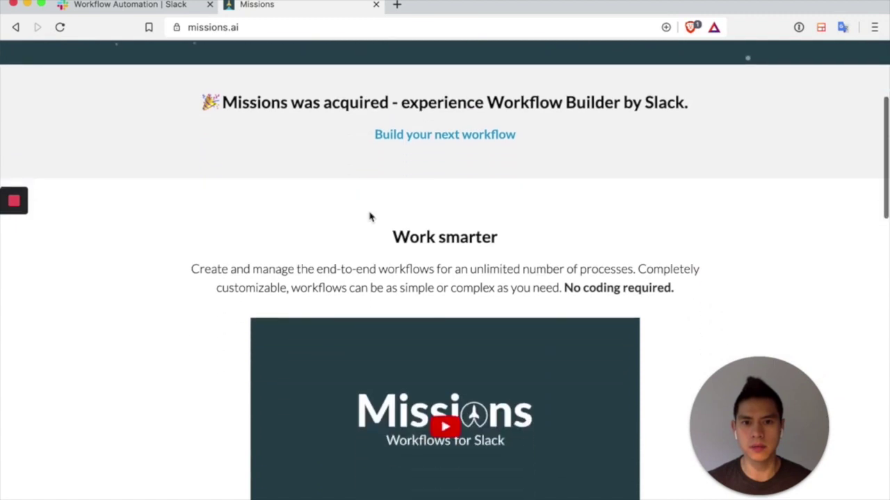
scroll(368, 214, down, 5)
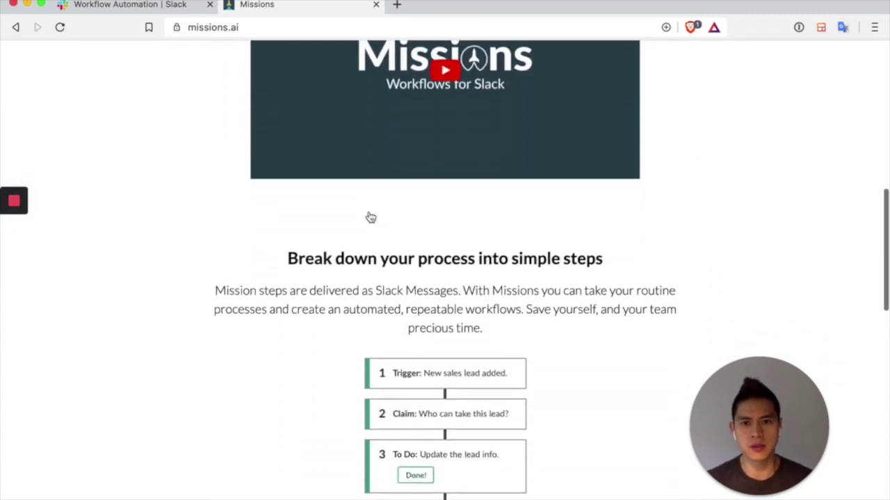
scroll(369, 211, down, 1)
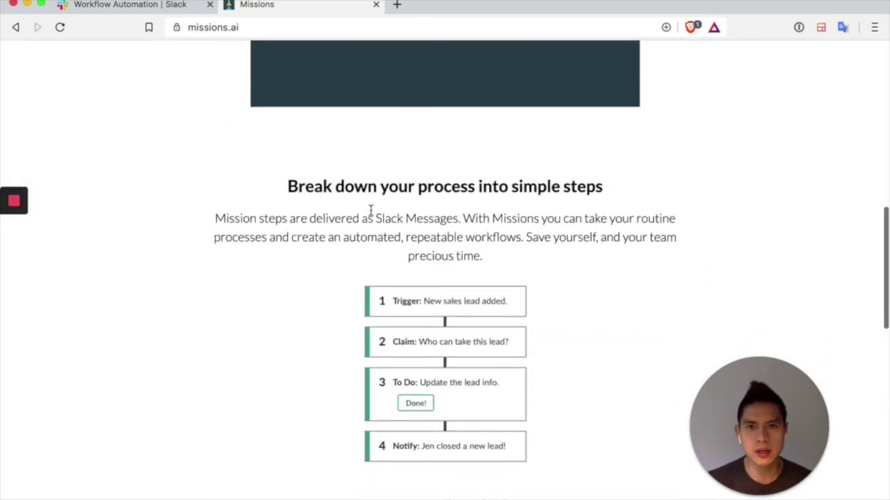
scroll(372, 187, down, 1)
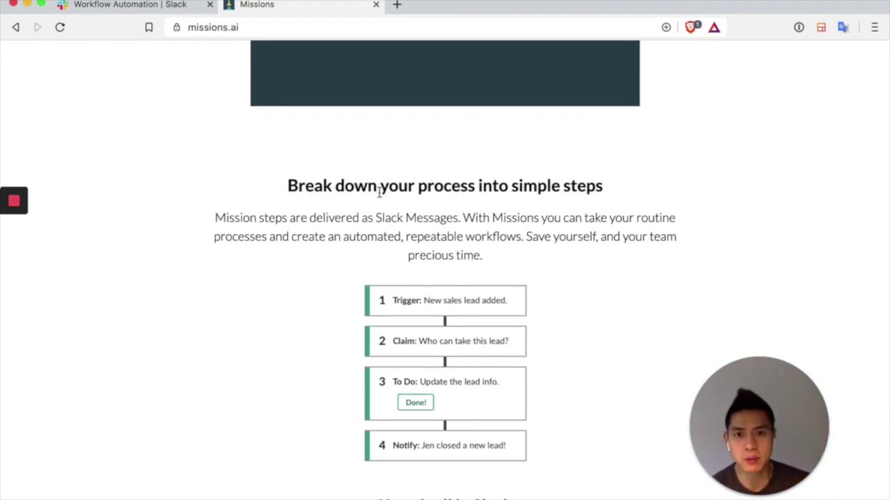
scroll(388, 251, down, 1)
scroll(398, 292, down, 1)
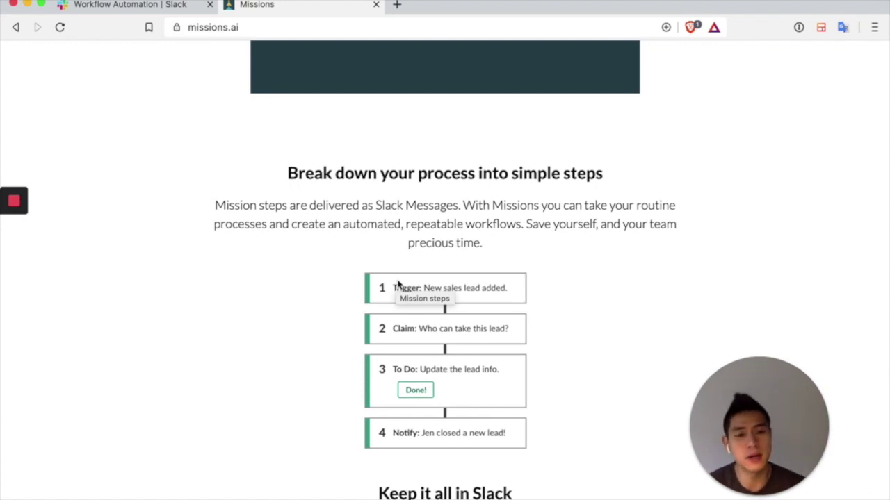
scroll(523, 243, down, 5)
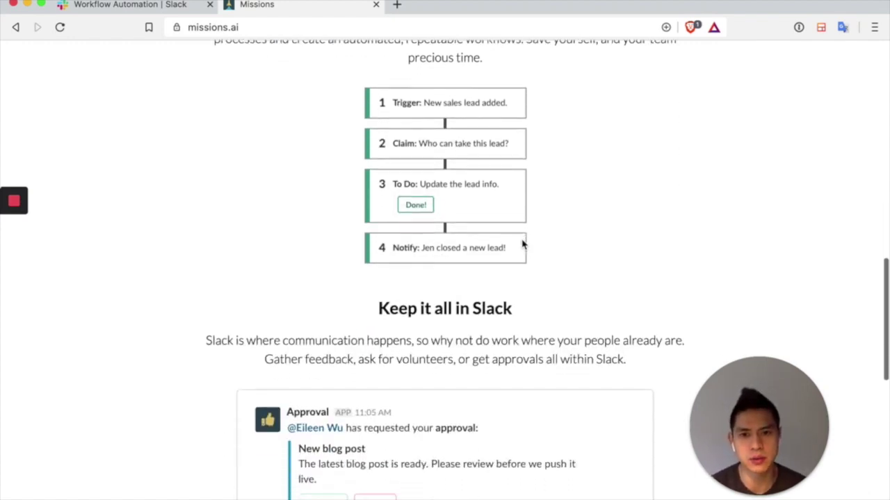
scroll(523, 245, down, 2)
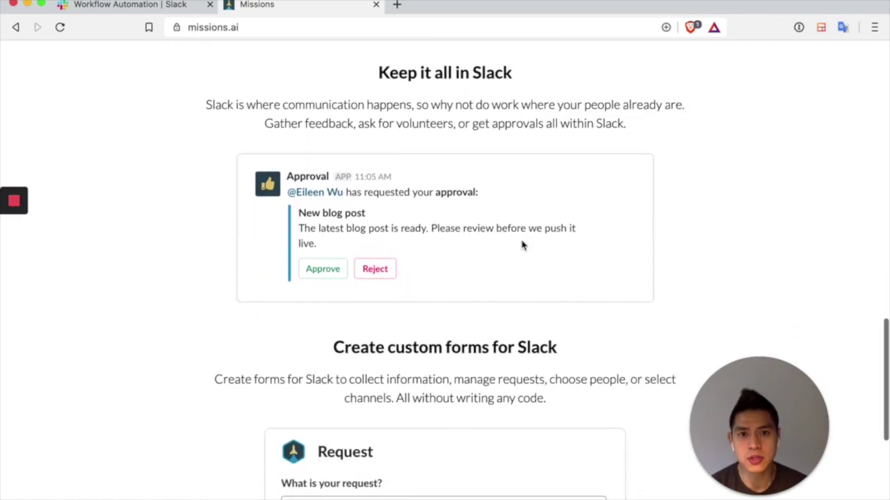
scroll(523, 245, down, 3)
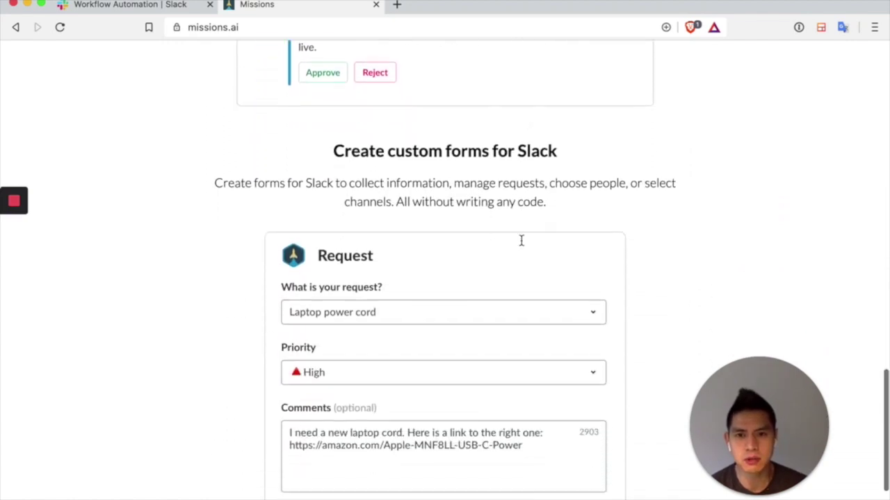
scroll(523, 245, down, 1)
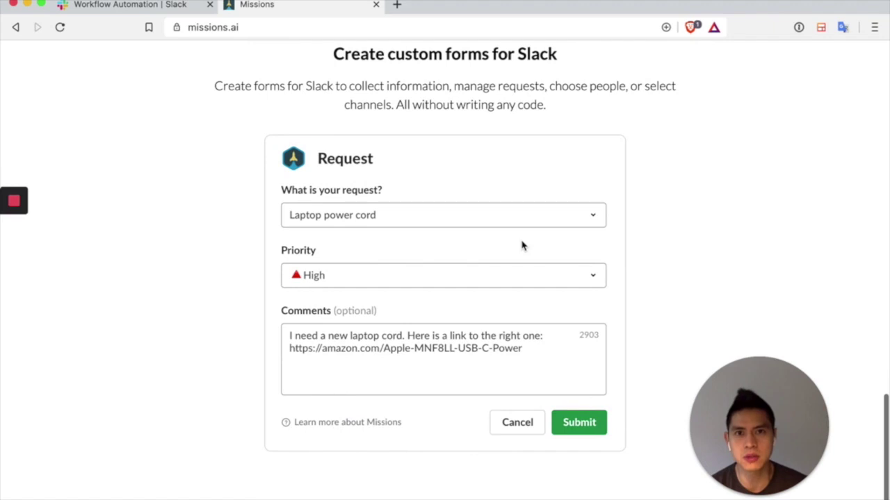
scroll(522, 246, up, 4)
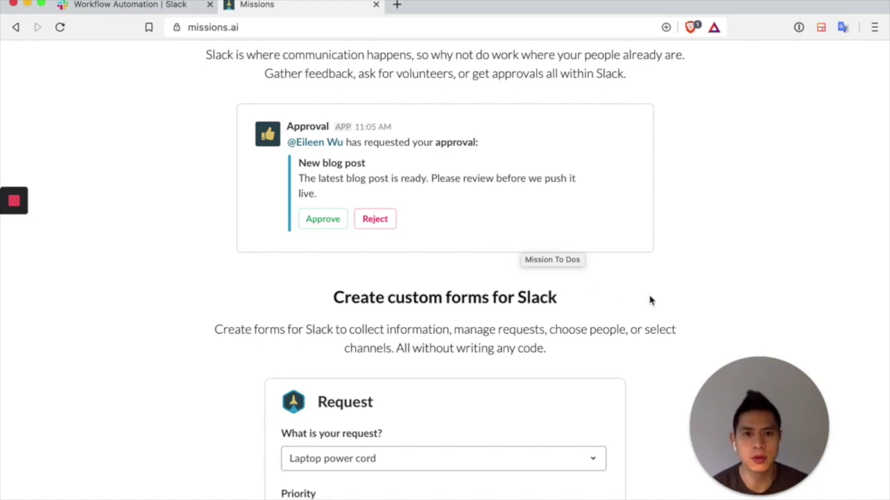
scroll(678, 298, down, 3)
scroll(678, 299, up, 10)
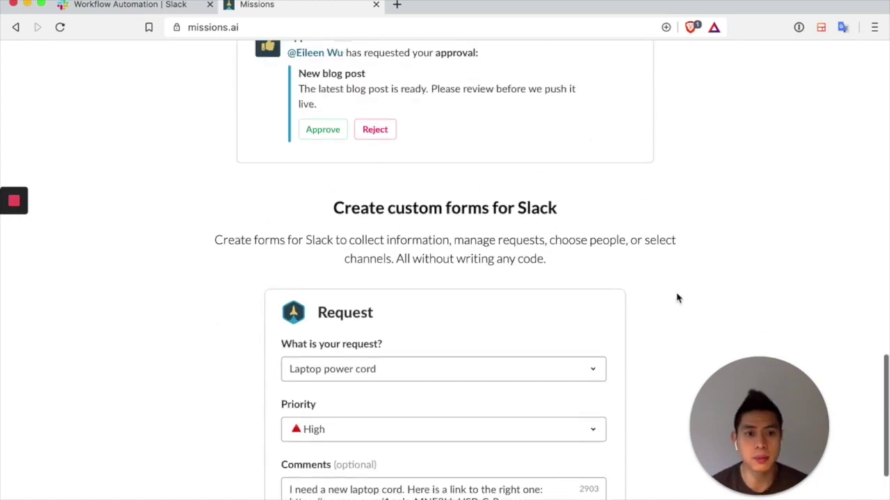
scroll(677, 299, up, 5)
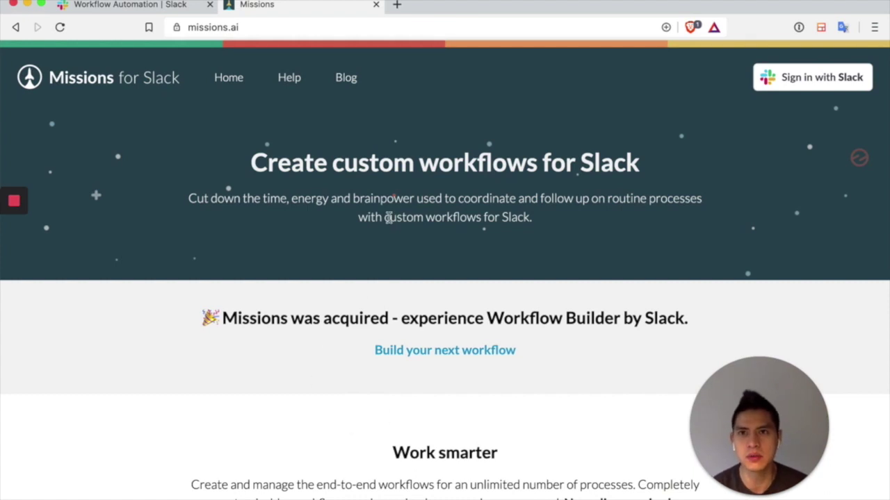
Return to Slack's Workflow Automation page and look through it down to the pre-built workflow examples.
click(131, 5)
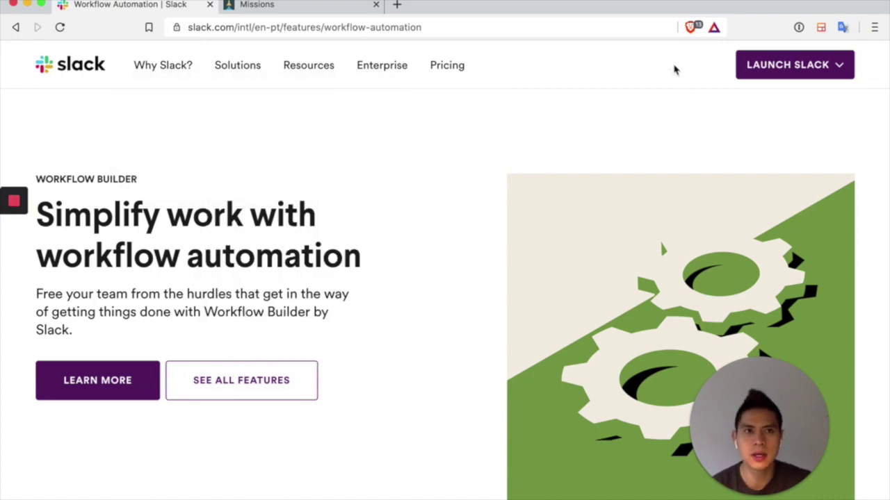
click(246, 27)
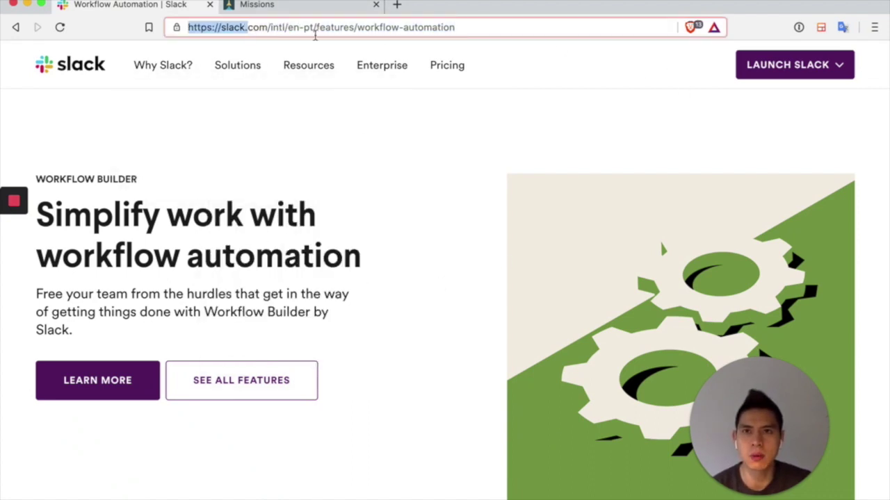
click(425, 220)
scroll(488, 225, down, 7)
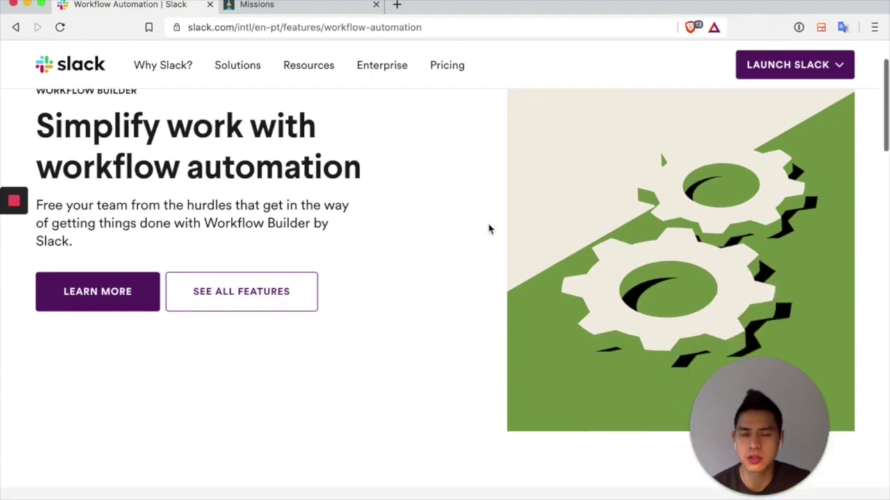
scroll(489, 226, down, 6)
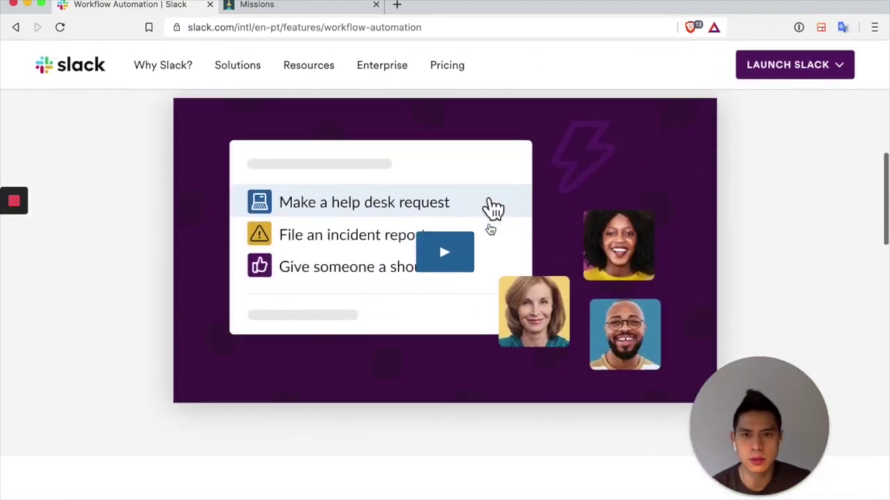
scroll(489, 229, down, 7)
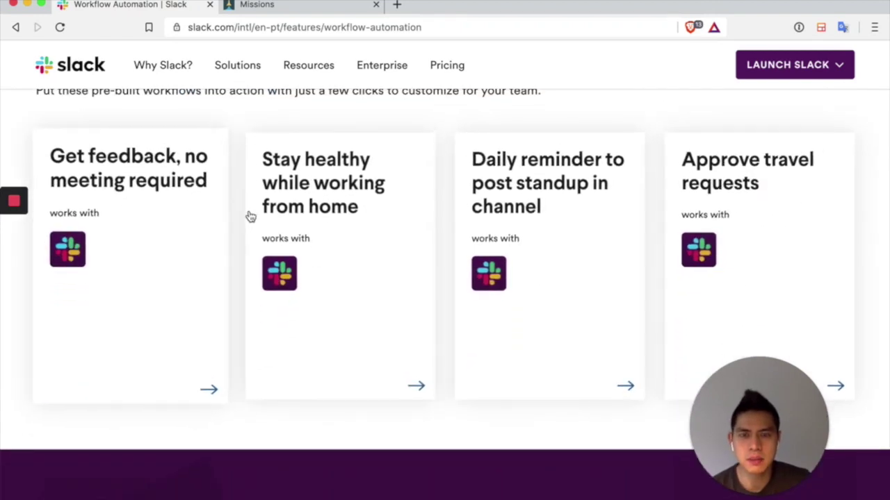
scroll(250, 217, down, 1)
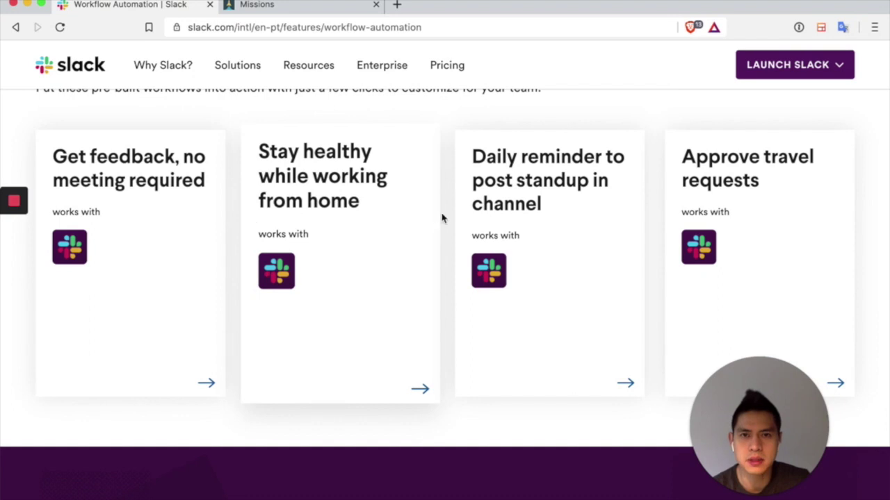
scroll(445, 217, up, 3)
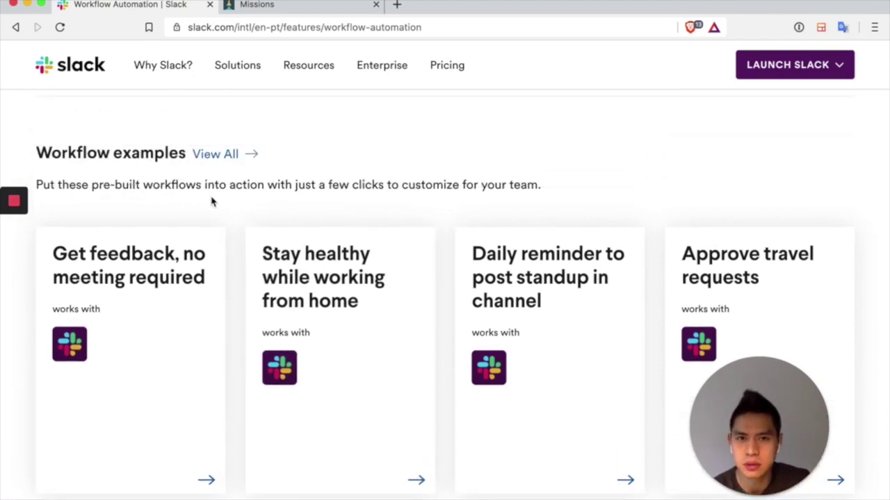
Open the "Approve travel requests" workflow example and read its instructions, from the request form through the reaction-triggered approval steps.
click(792, 302)
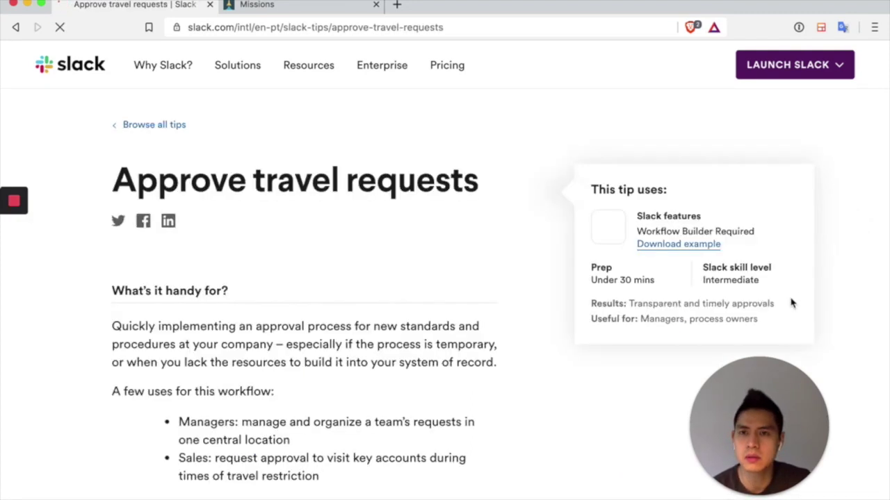
scroll(397, 245, down, 10)
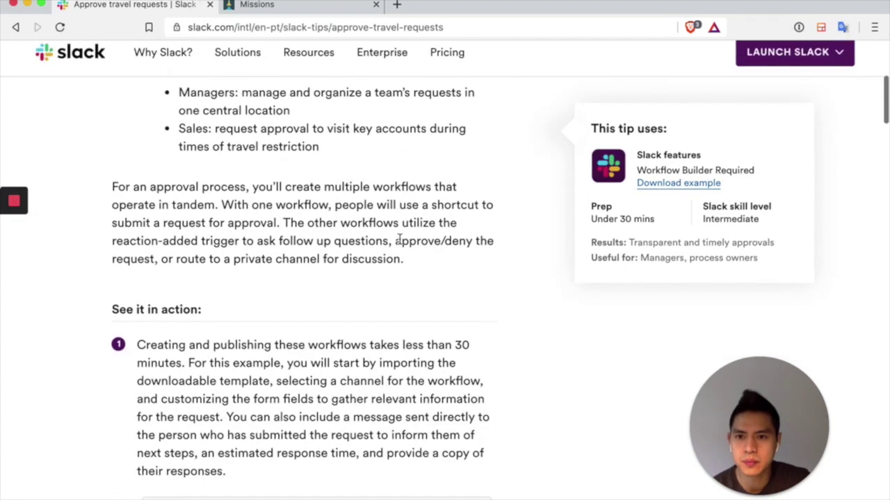
scroll(401, 243, down, 2)
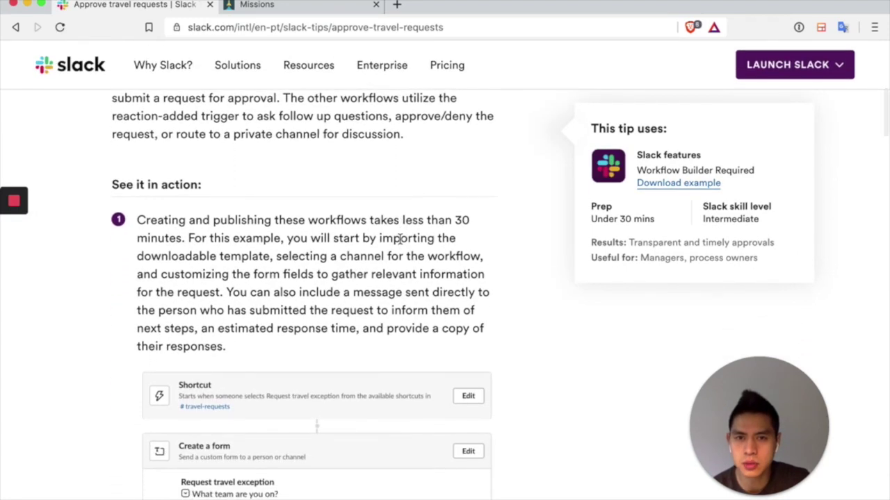
scroll(400, 241, down, 2)
scroll(401, 243, down, 4)
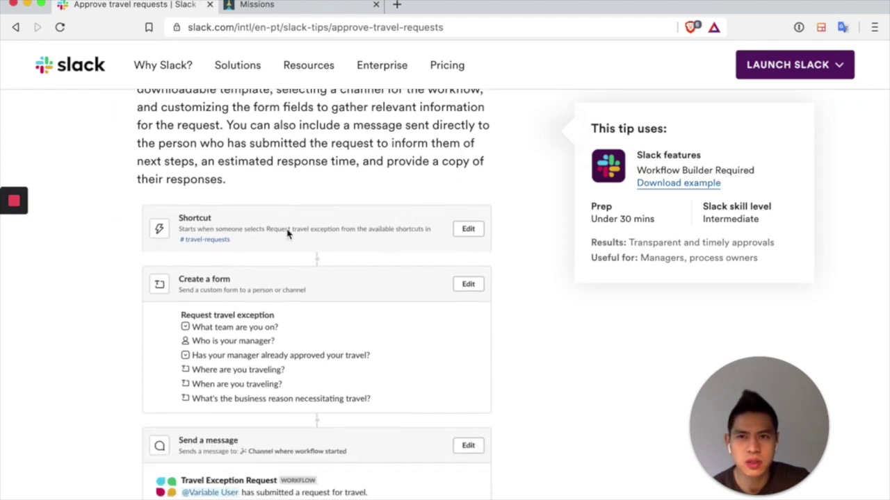
scroll(210, 295, down, 4)
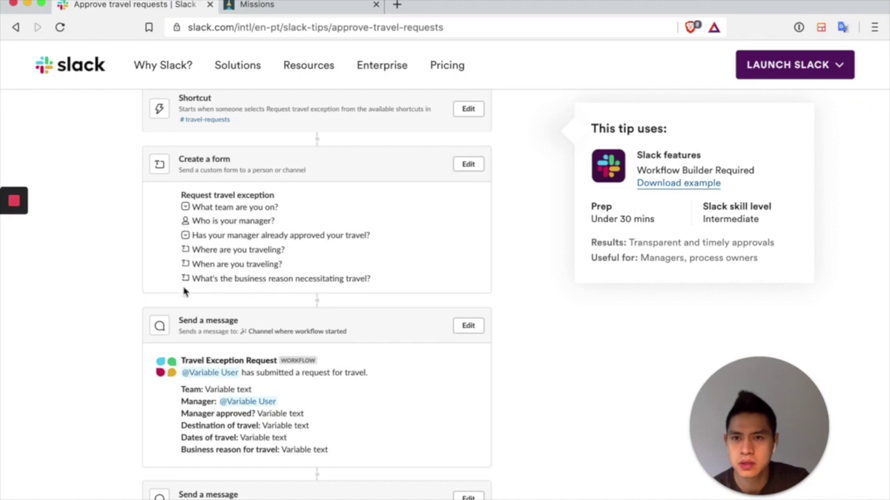
scroll(236, 331, down, 9)
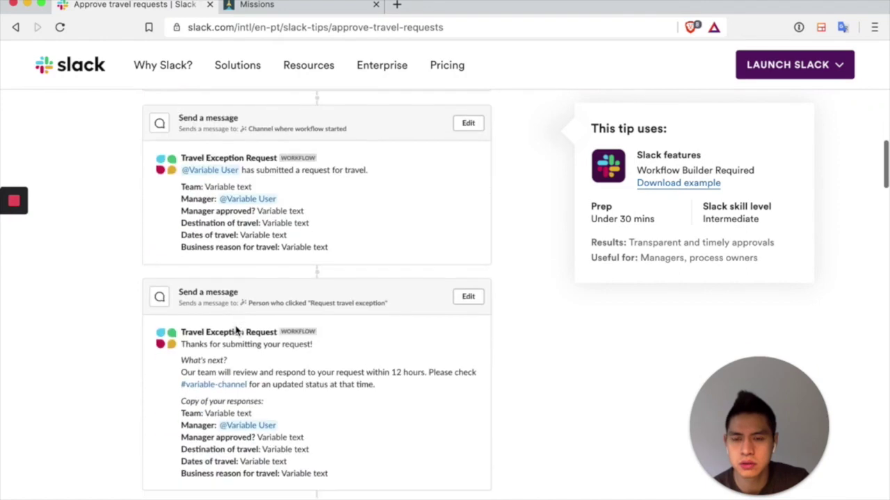
scroll(237, 332, down, 12)
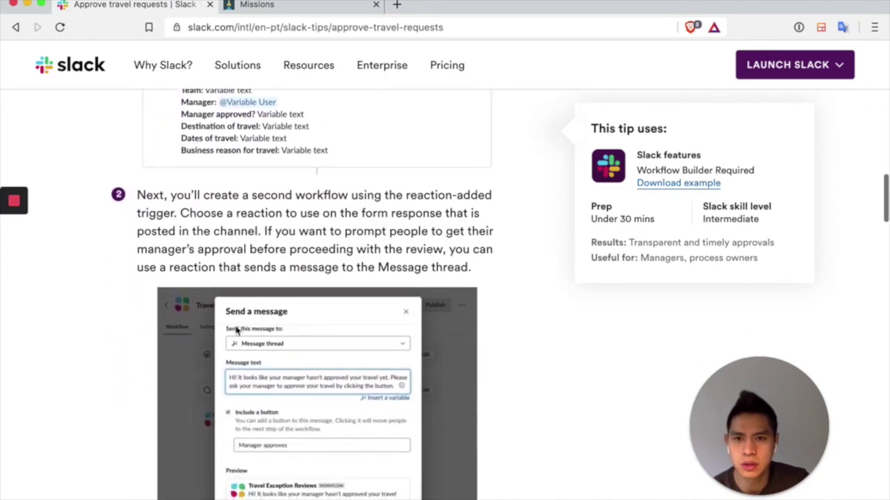
scroll(236, 331, down, 7)
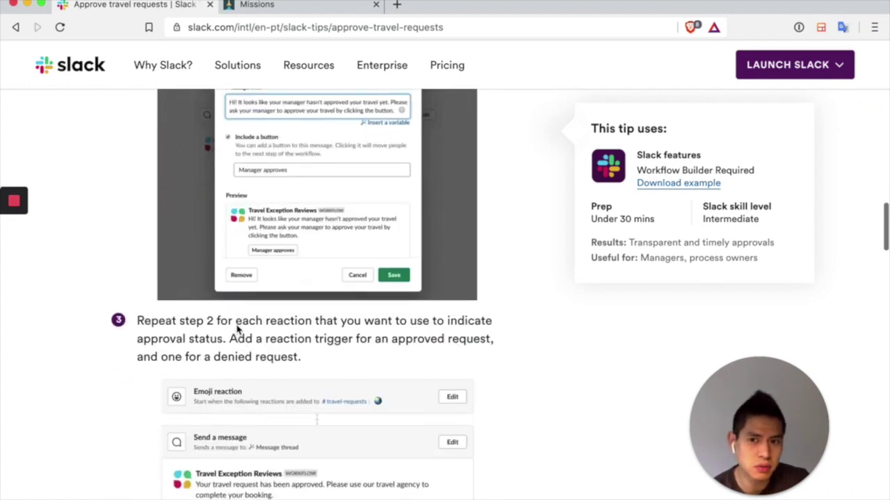
scroll(236, 331, down, 7)
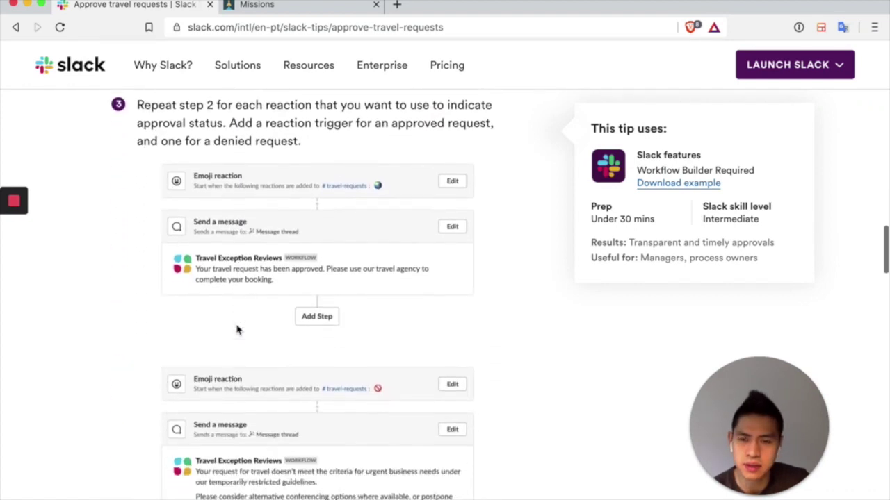
scroll(236, 332, down, 4)
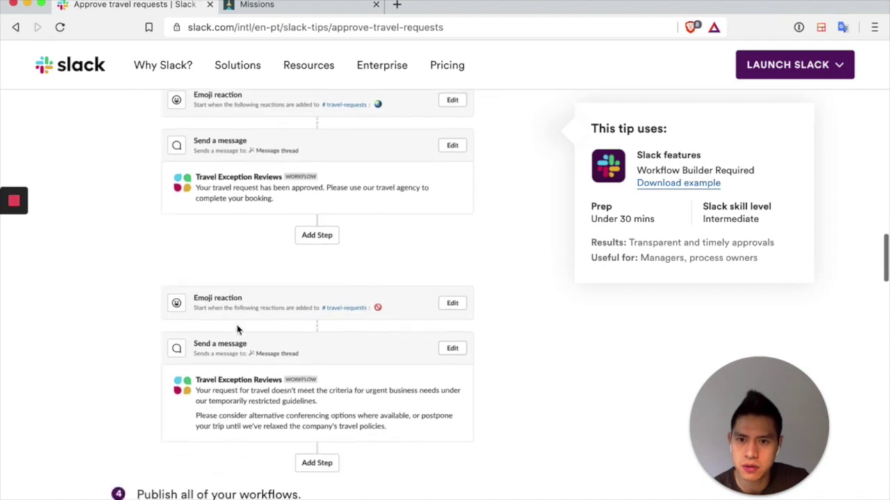
scroll(236, 332, down, 13)
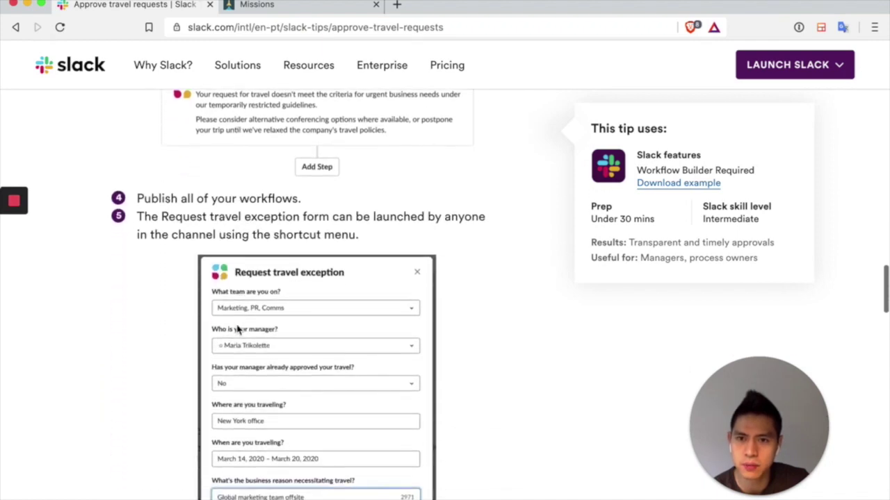
scroll(236, 331, down, 10)
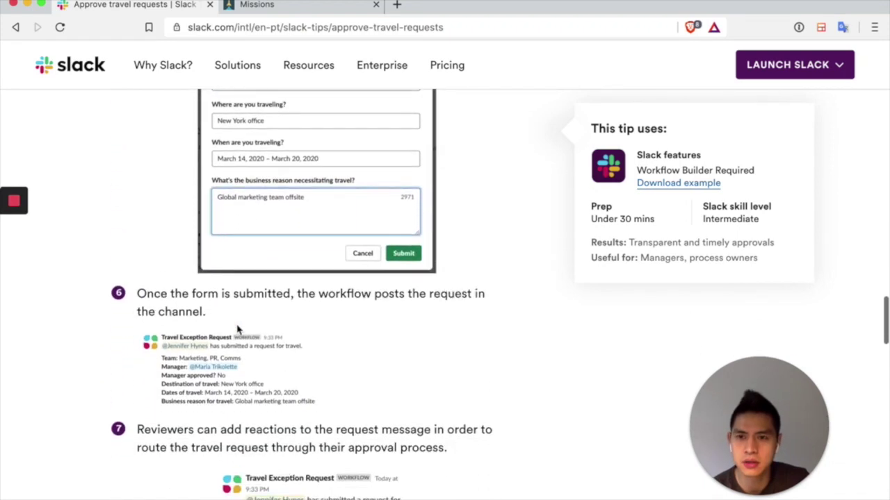
scroll(237, 329, down, 2)
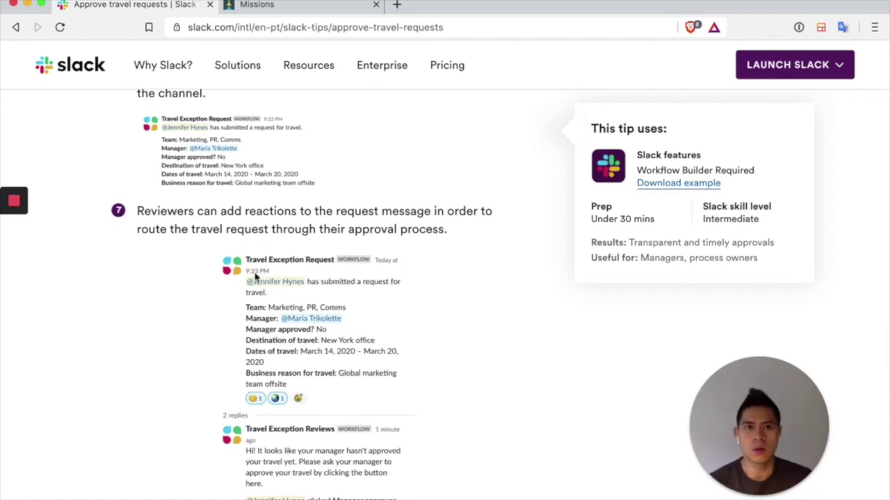
Return to the start of the travel-request article and switch to the Slack app's #slack-workflows channel.
scroll(226, 332, up, 18)
scroll(255, 276, up, 20)
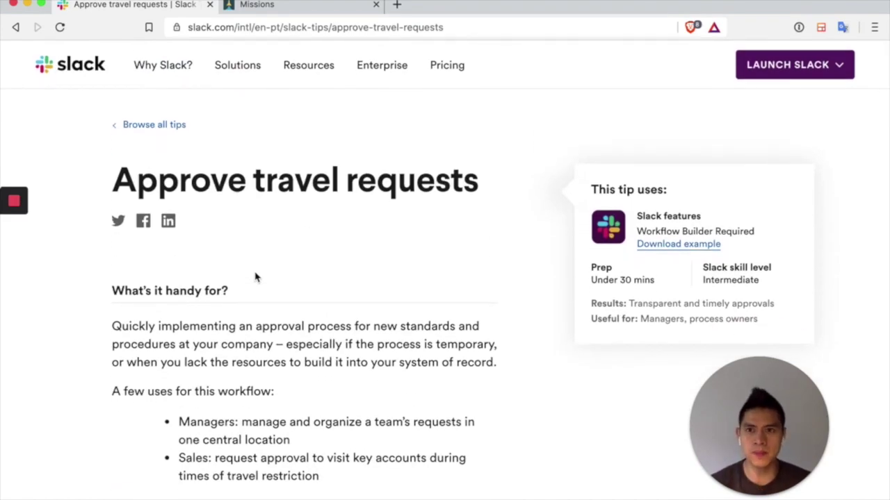
key(super+Tab)
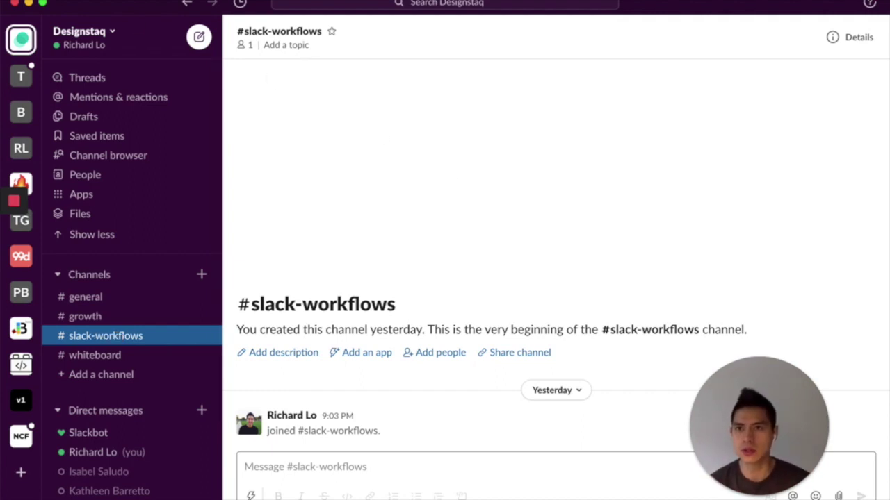
View the Designstaq workspace's tools to locate Workflow Builder, without opening it.
click(104, 43)
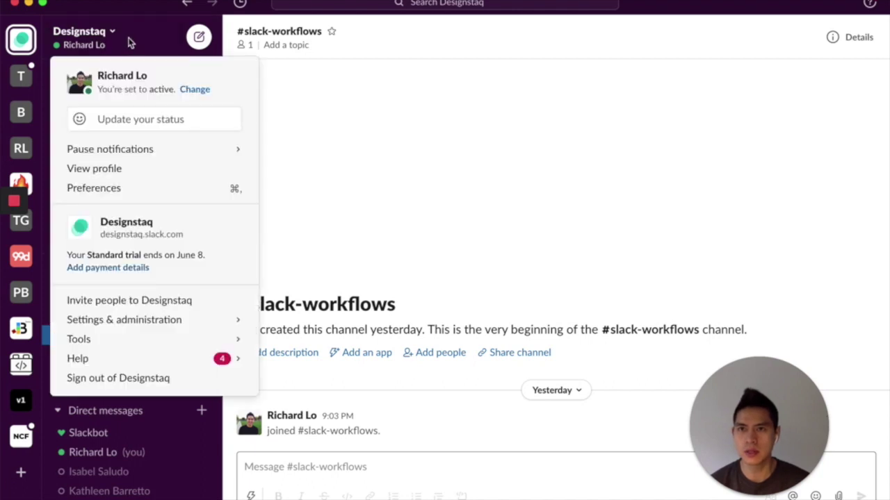
mouse_move(111, 342)
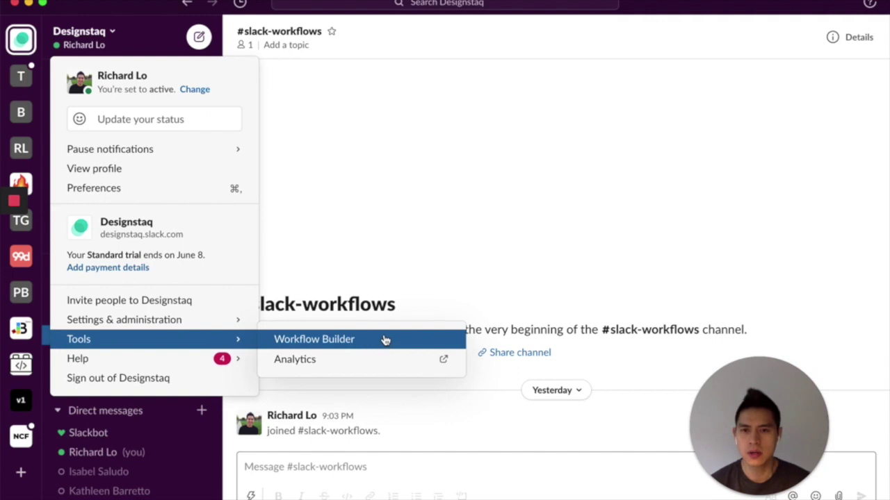
click(291, 458)
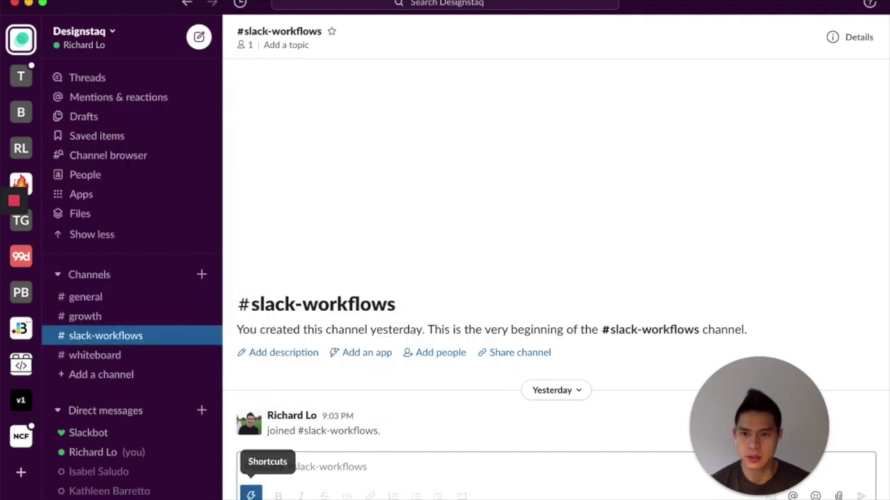
Create a workflow from the #slack-workflows channel's shortcuts and name it "Gather incoming HR requests".
click(251, 494)
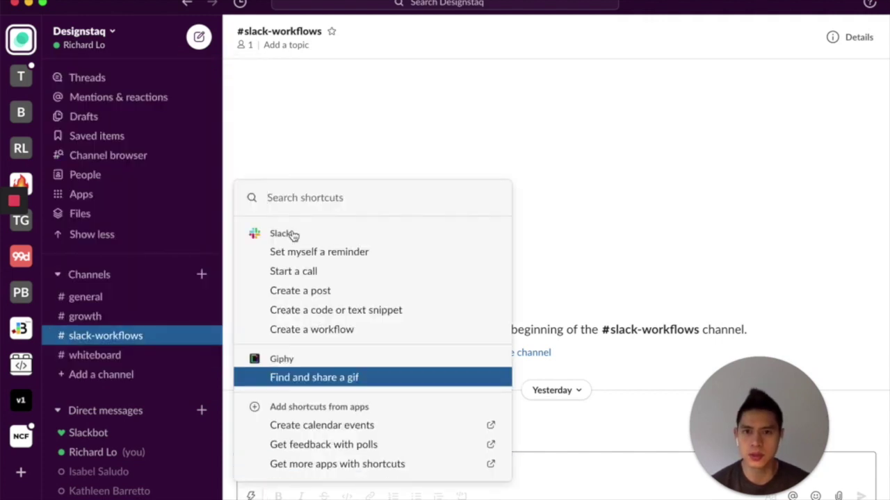
click(369, 336)
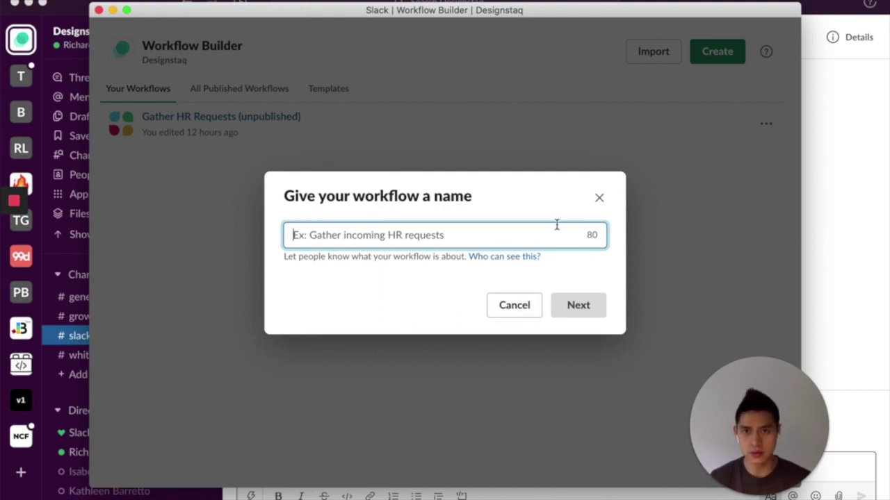
text(Gathre)
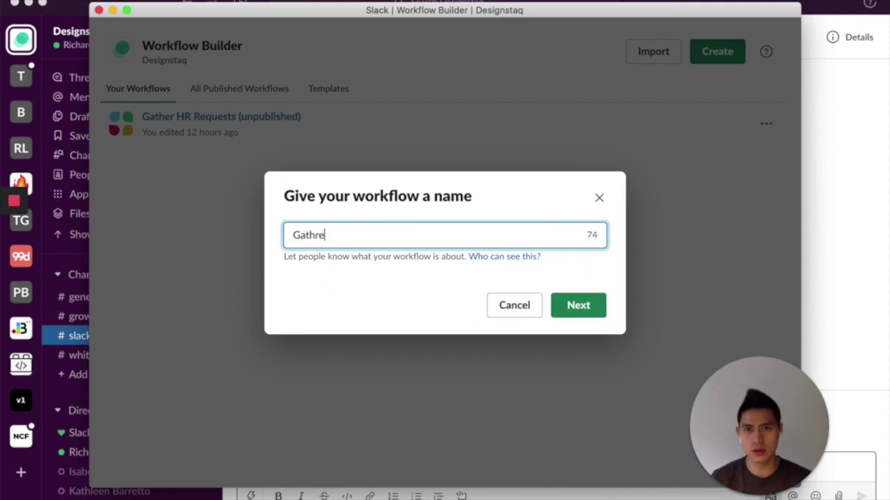
key(BackSpace)
key(BackSpace)
text(er incoming HR)
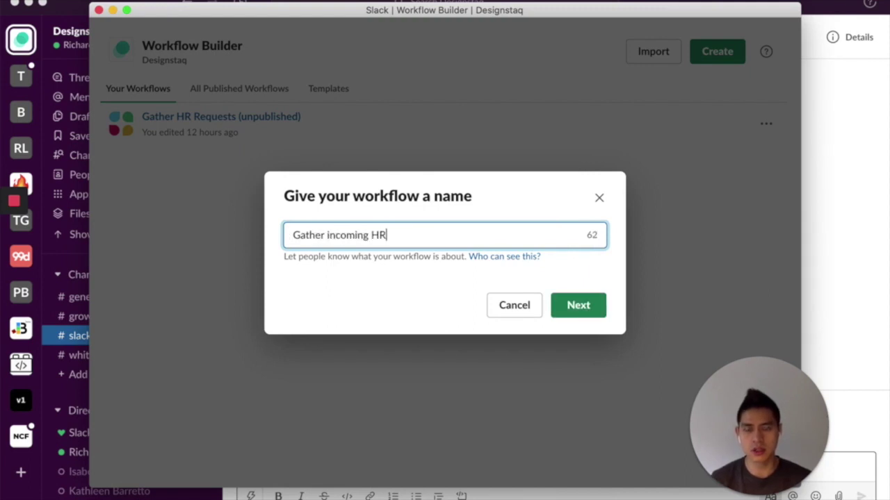
text( requests)
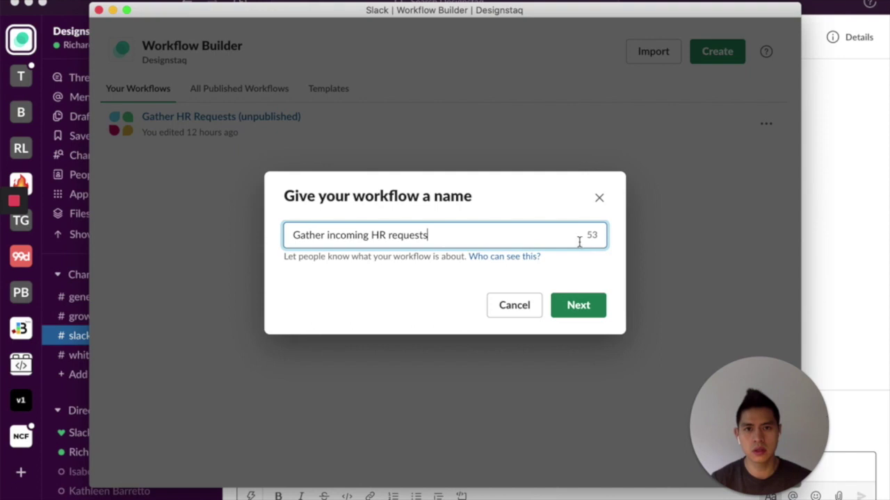
click(590, 312)
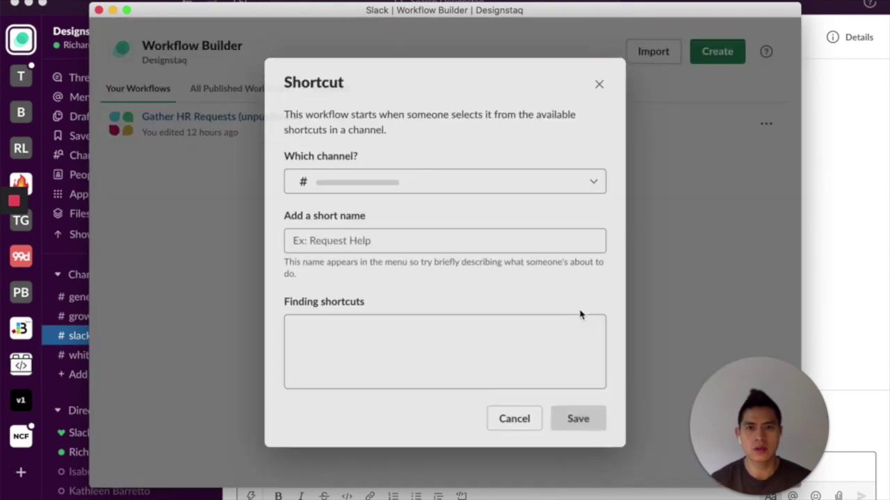
Give the shortcut trigger for #slack-workflows the short name "HR Request" and save it.
click(397, 240)
text(HR )
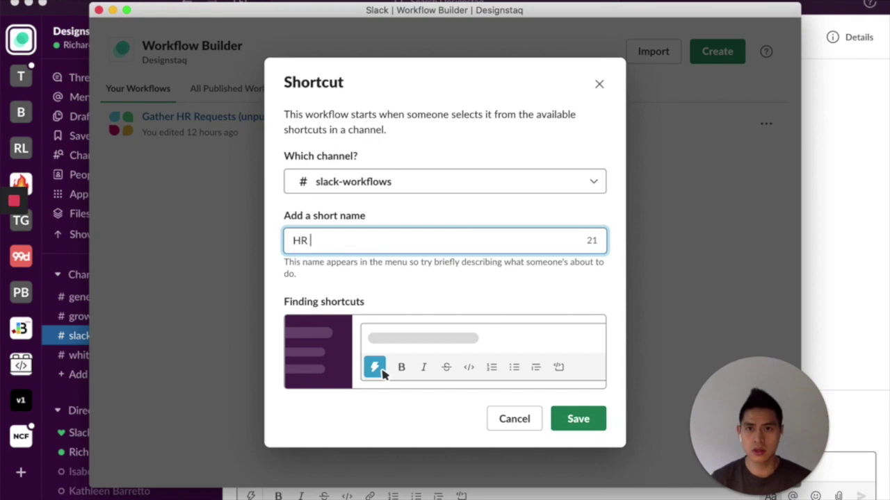
text(Request)
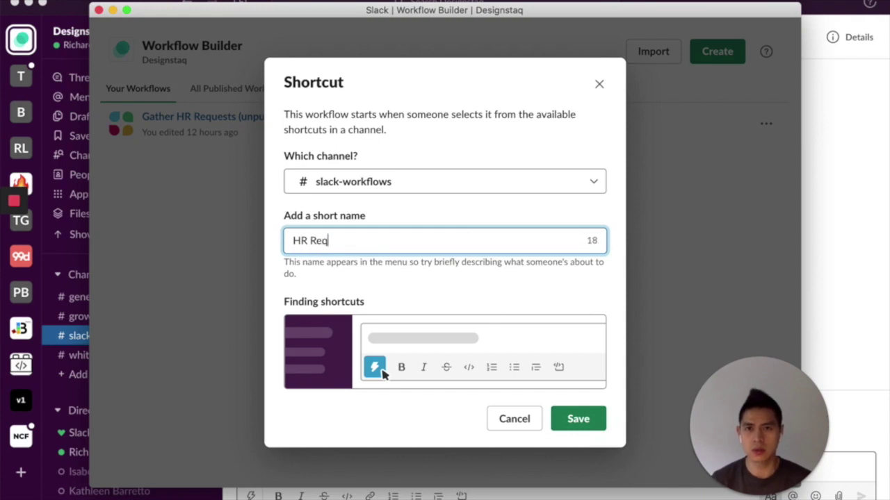
click(576, 419)
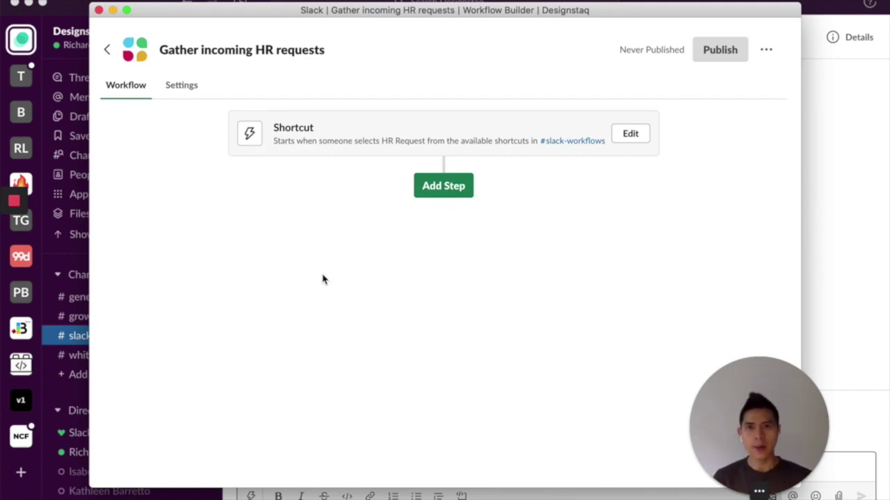
Review the workflow's settings for title, icon and collaborators, plus its additional actions such as downloading or copying.
click(180, 84)
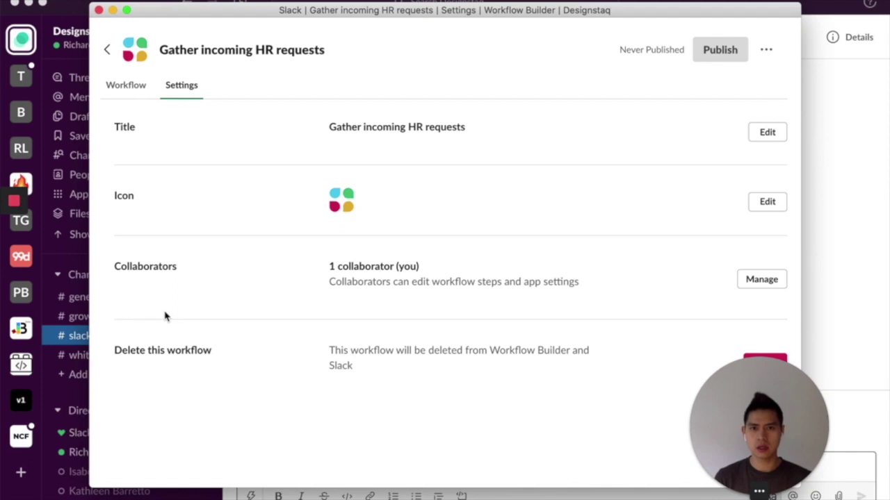
drag(357, 281, 550, 281)
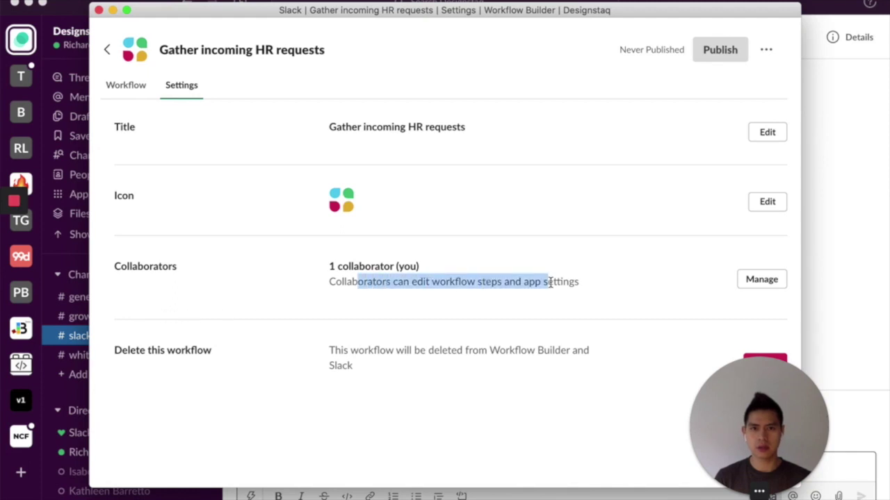
double_click(550, 281)
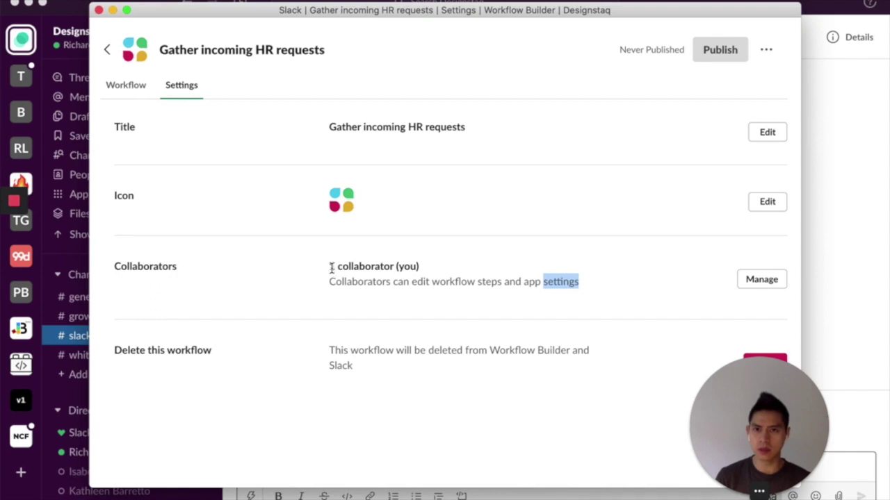
click(530, 327)
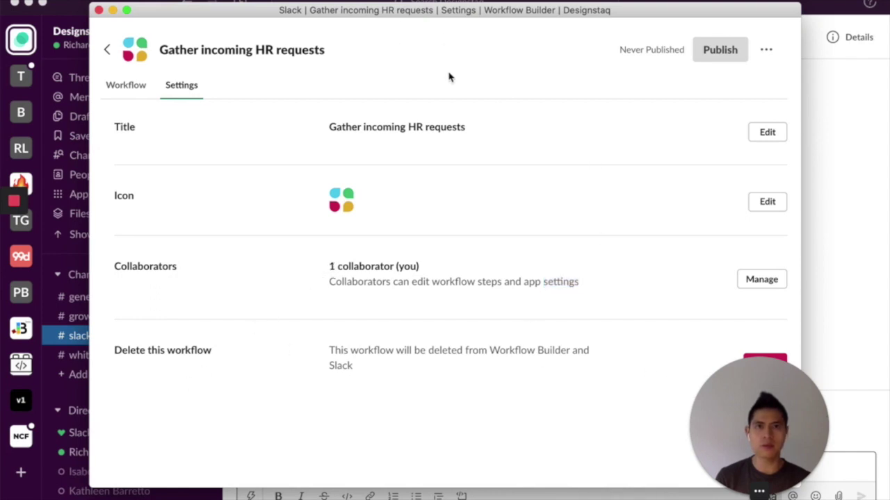
click(764, 52)
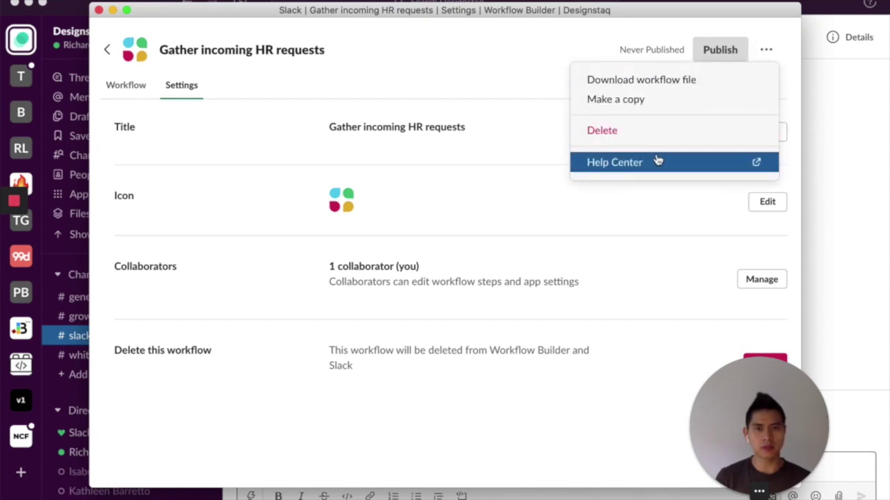
click(464, 300)
Return to the workflow's steps and review the Shortcut trigger's channel and short name.
click(135, 91)
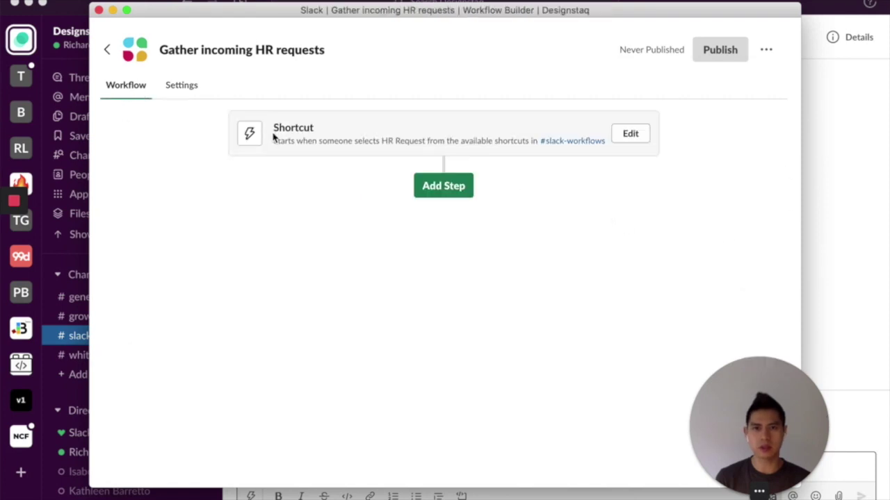
click(632, 135)
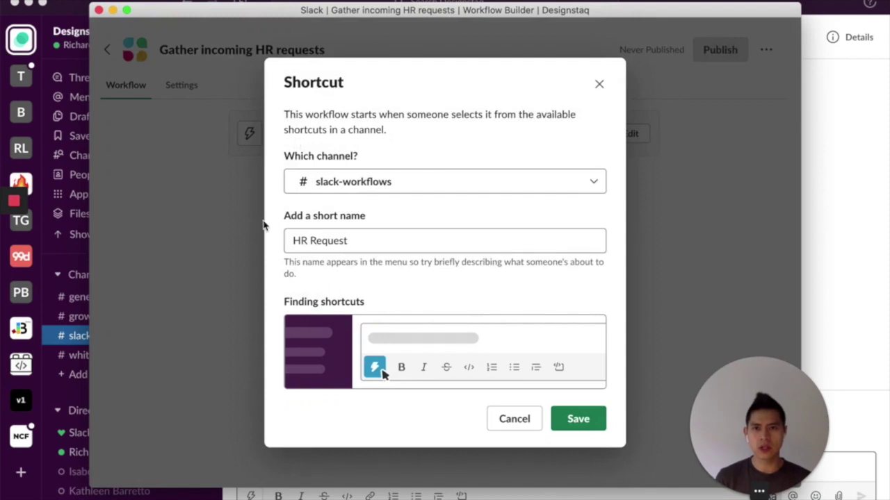
click(577, 421)
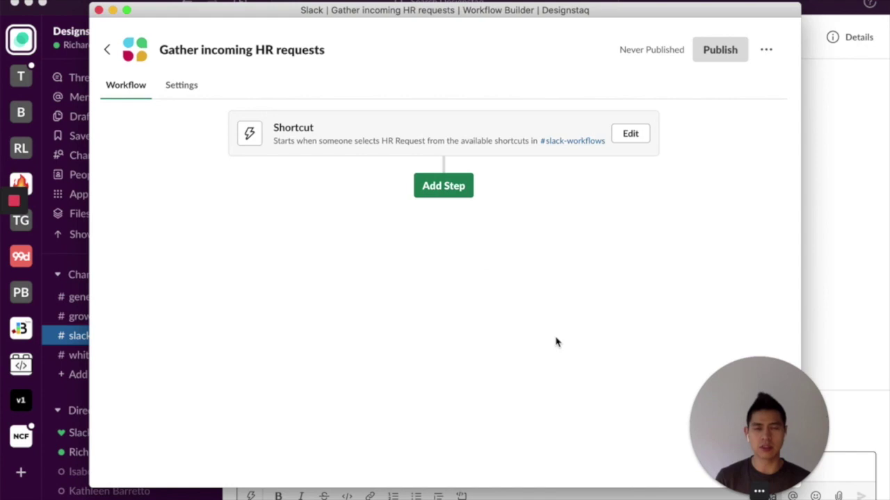
Add a "Send a message" step and address it to the person who clicked "HR Request".
click(466, 190)
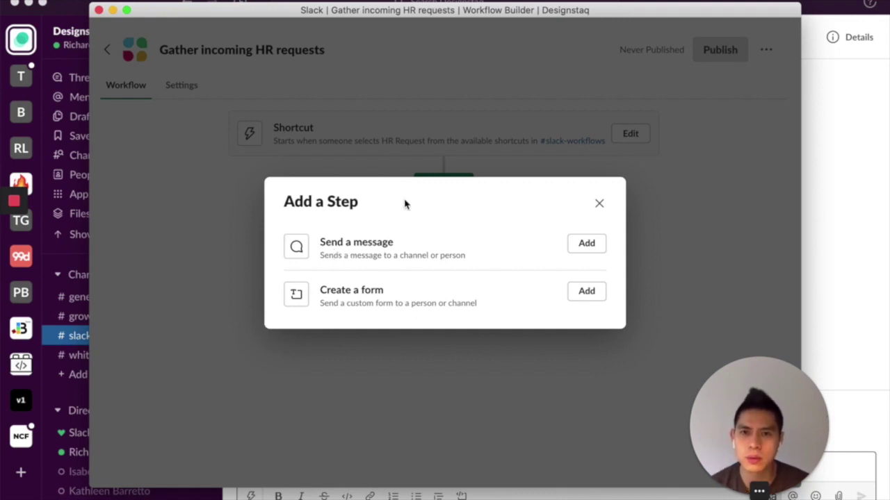
click(586, 244)
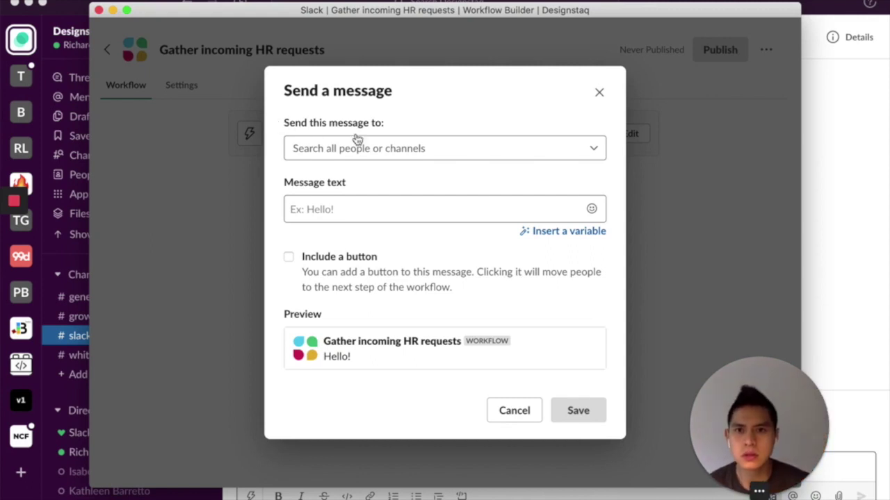
click(402, 159)
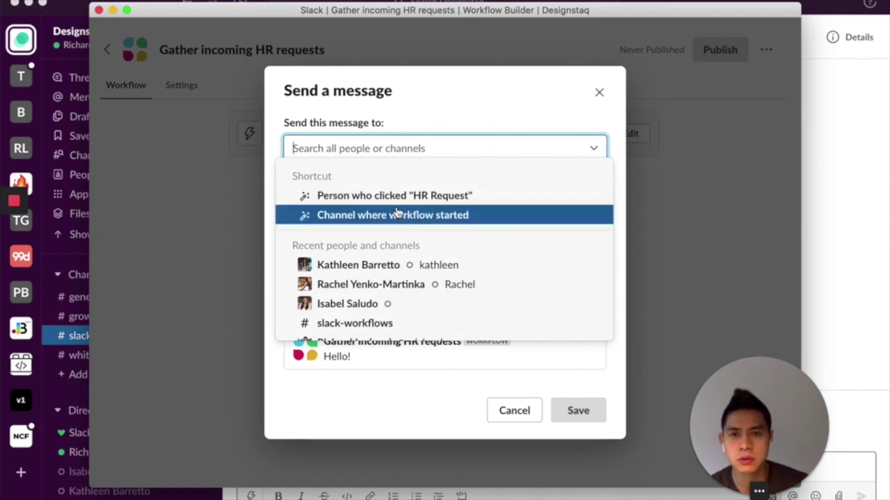
scroll(405, 182, down, 1)
scroll(406, 182, down, 1)
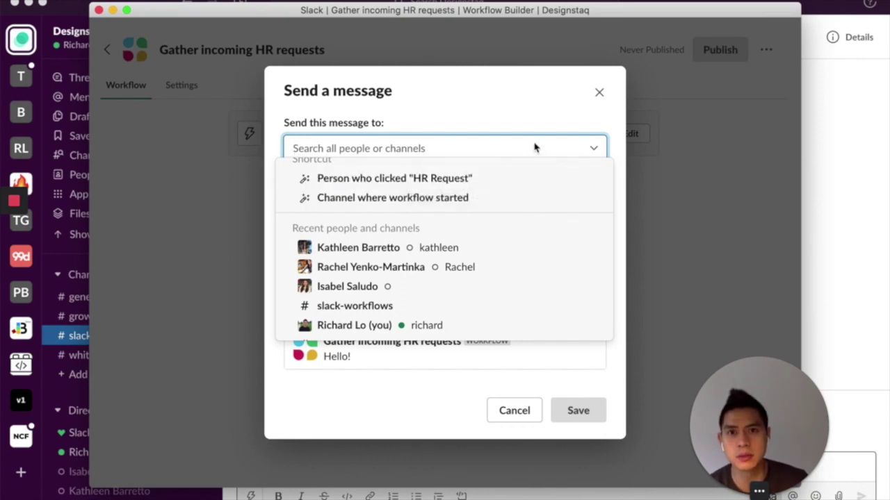
scroll(465, 246, up, 1)
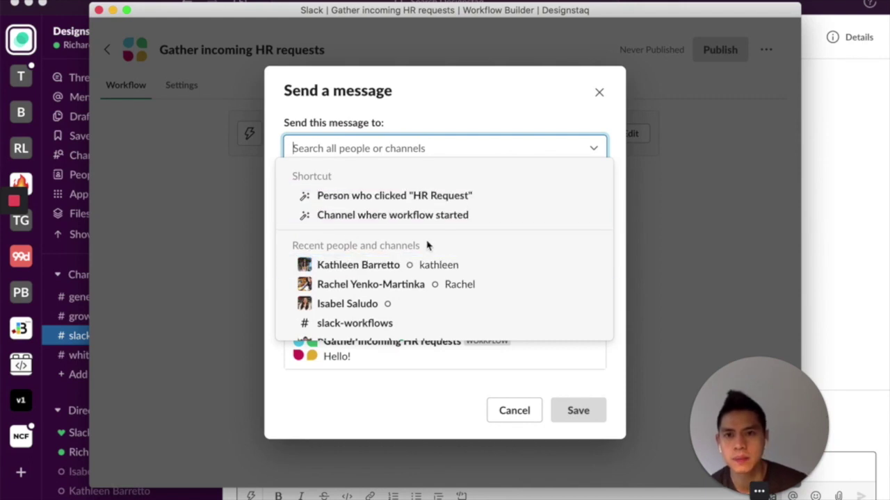
scroll(428, 243, down, 1)
scroll(429, 243, down, 10)
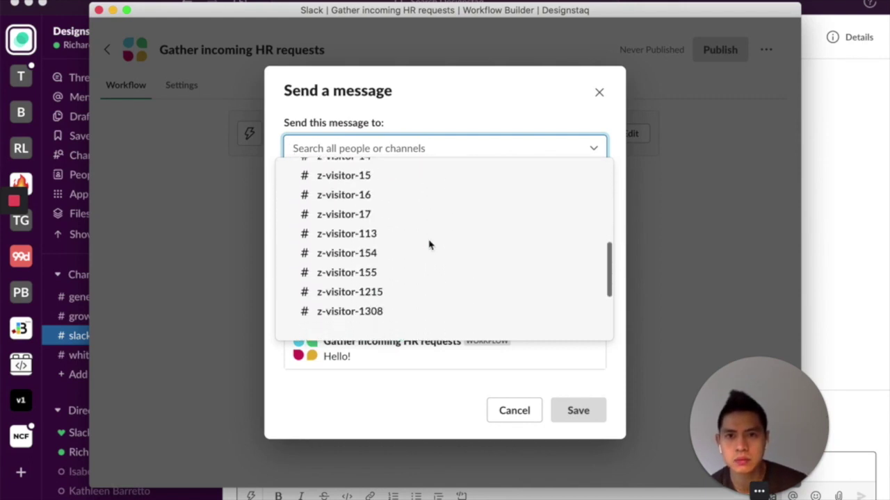
scroll(428, 243, up, 15)
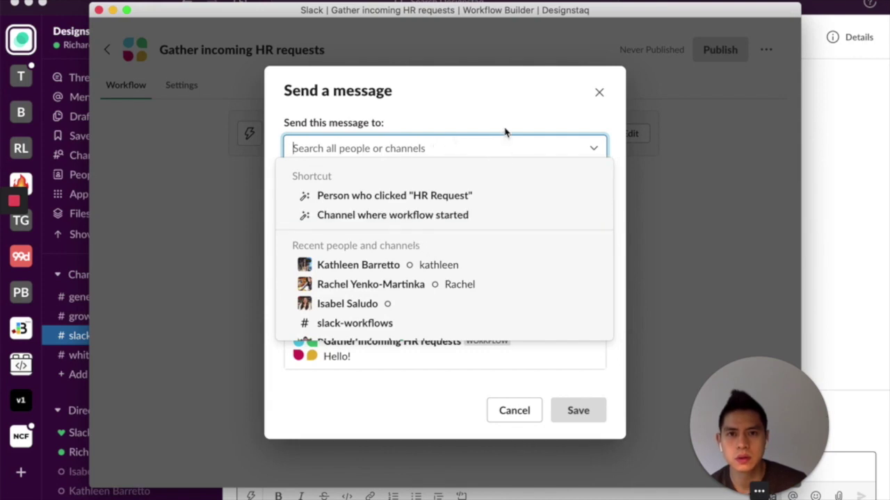
click(375, 197)
Enter "Hello!" as the message text.
click(338, 208)
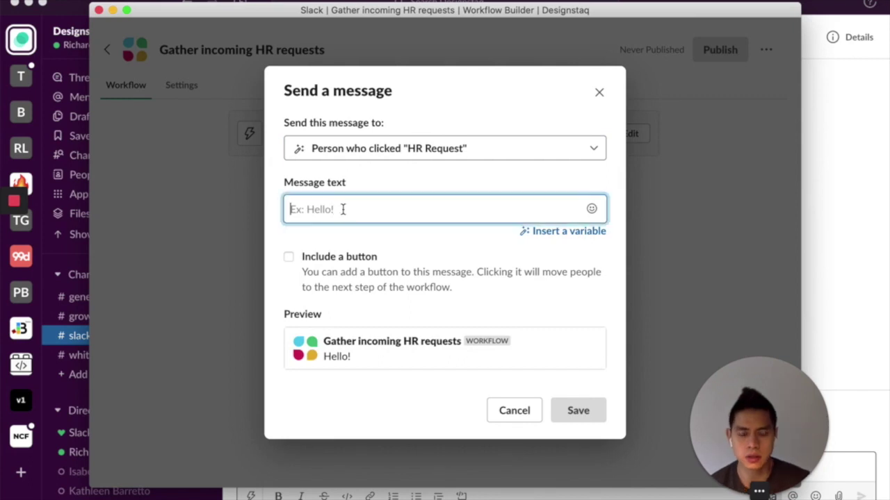
text(Hell)
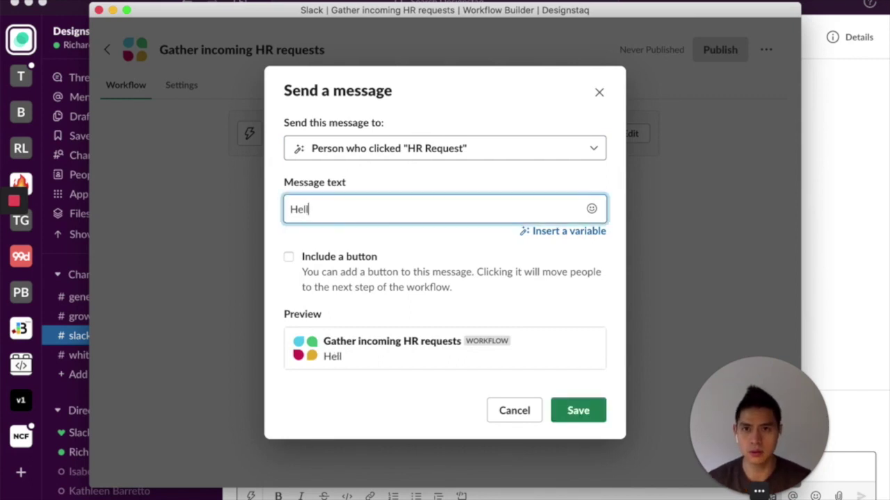
text(o! T)
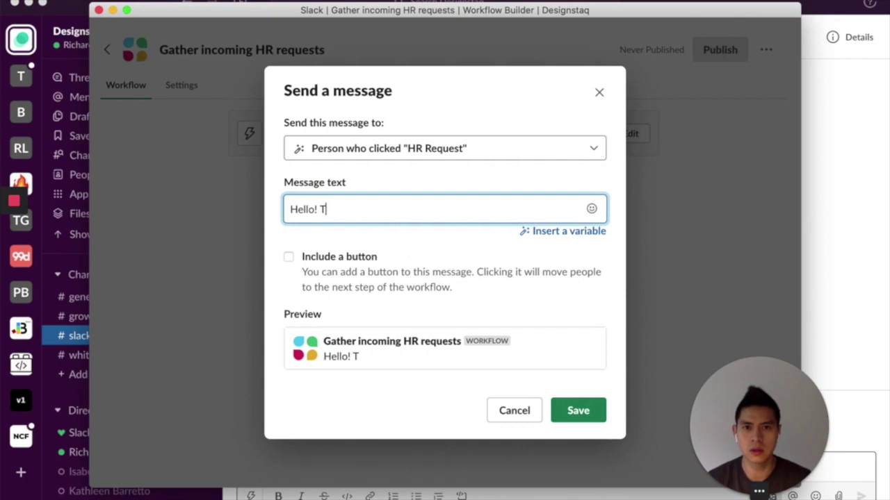
text(hanks for)
key(alt+BackSpace)
key(alt+BackSpace)
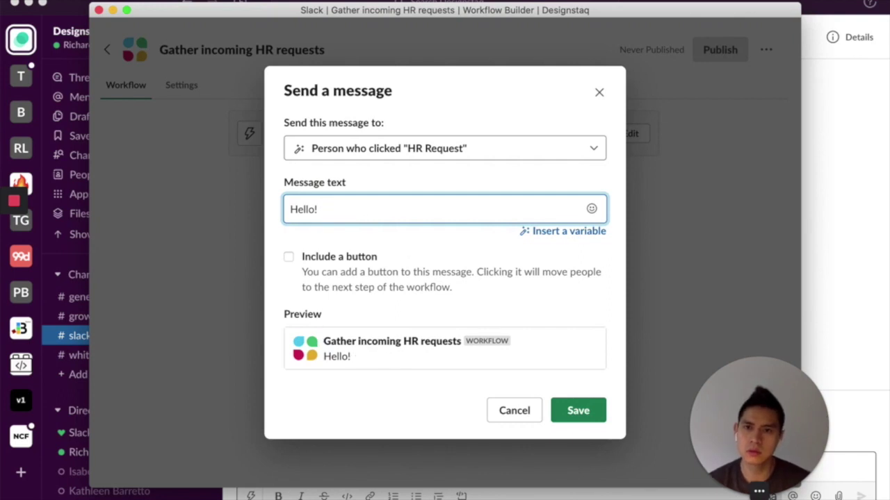
Insert the variable for the person who clicked "HR Request" and reword the greeting before it to "Hey,".
click(569, 232)
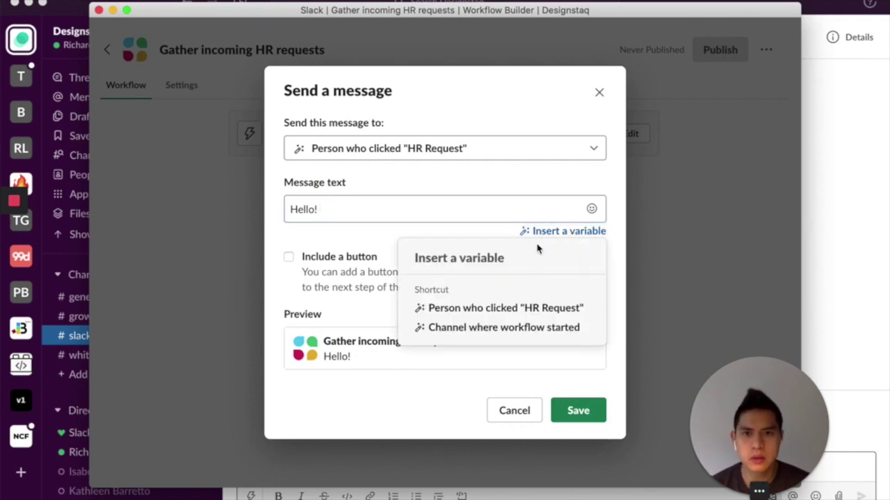
click(441, 310)
click(298, 208)
key(BackSpace)
key(BackSpace)
key(BackSpace)
key(BackSpace)
text(y,)
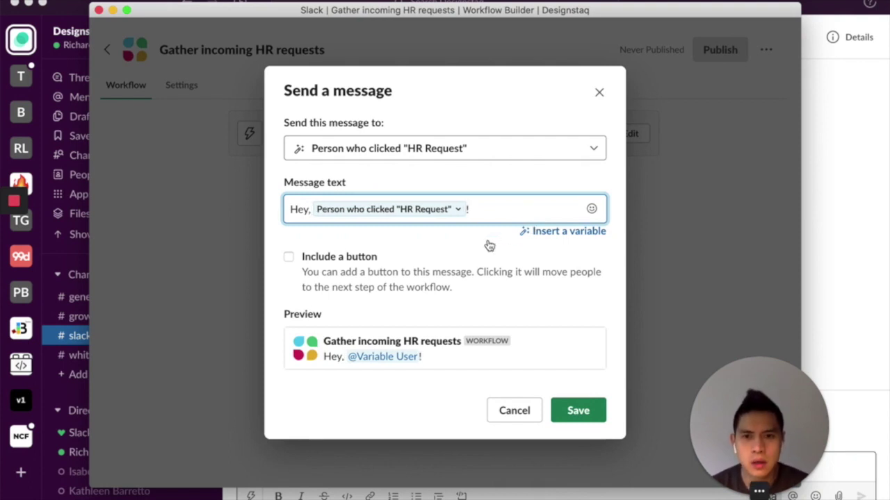
Try the Name and Email display options for the greeting's variable, restore Mention (default) and update the variable.
click(455, 209)
click(460, 210)
click(459, 210)
click(458, 210)
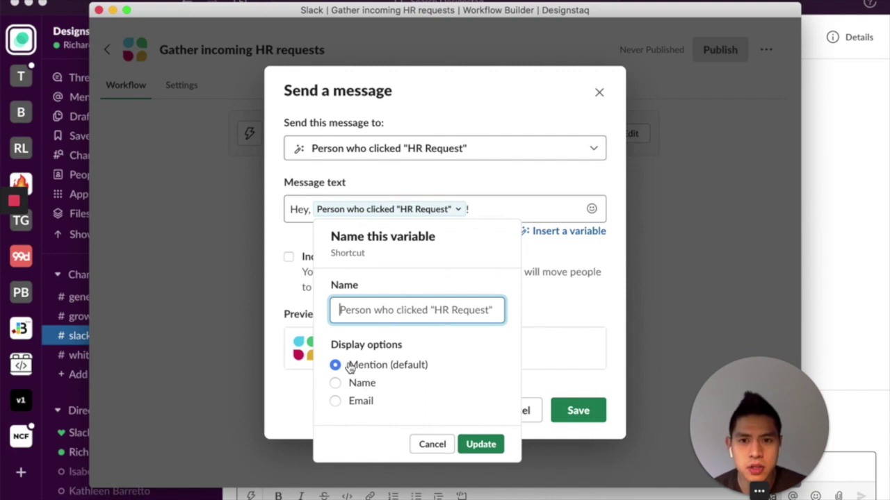
click(367, 384)
click(379, 368)
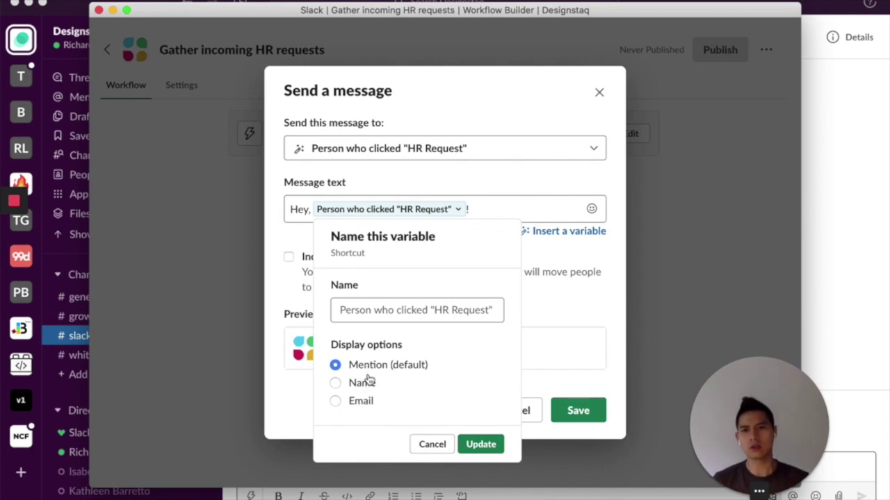
click(367, 388)
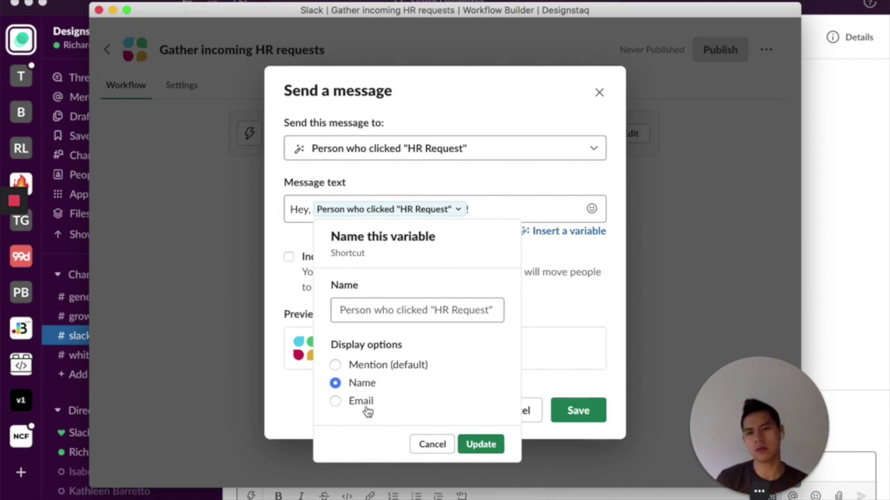
click(367, 409)
click(395, 369)
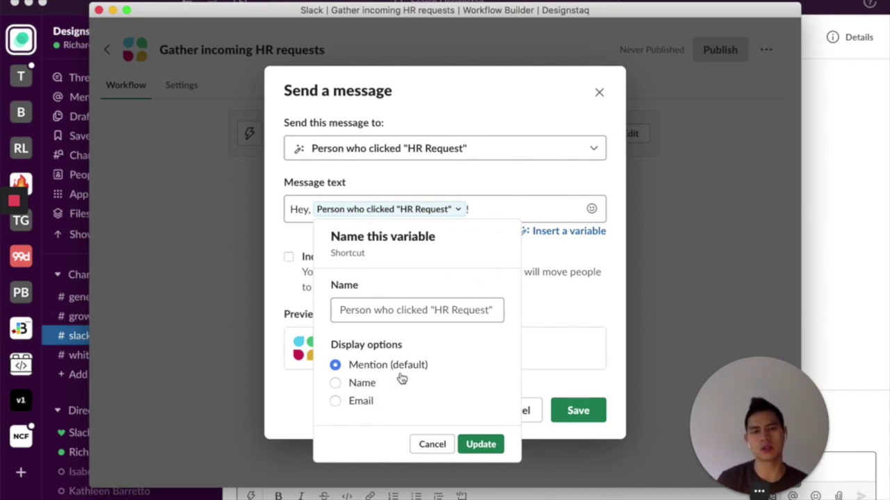
click(481, 446)
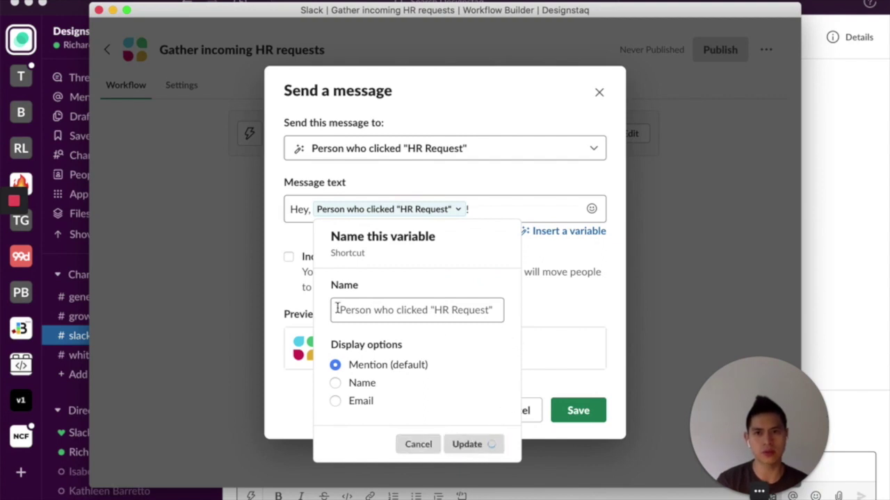
click(415, 310)
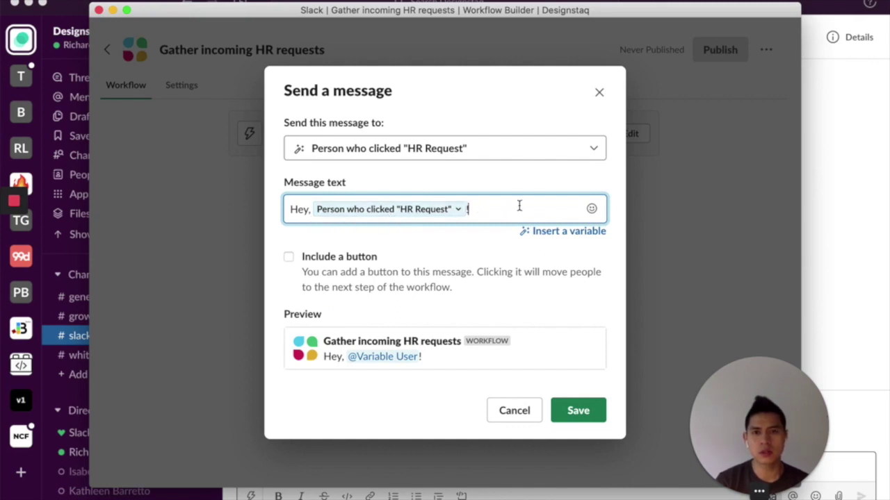
Append "We are about to process your request. We just need a bit of info from you." to the message text.
text(We are ap)
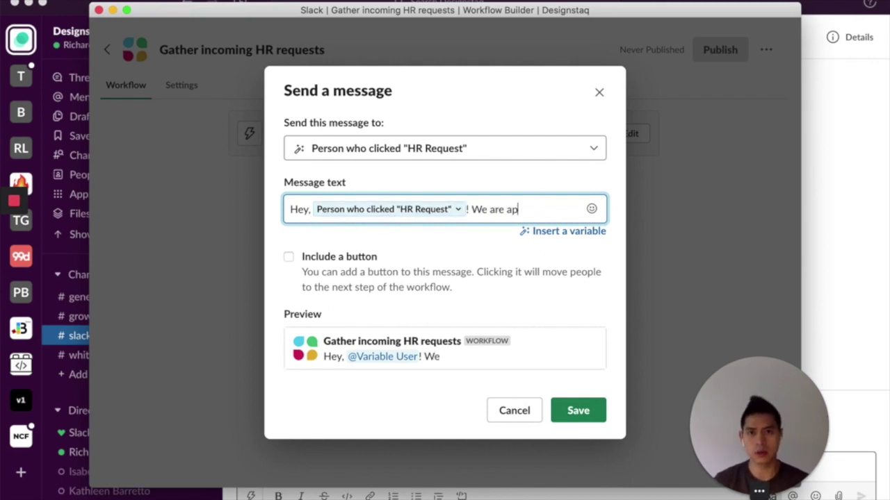
key(BackSpace)
text(bout to pr)
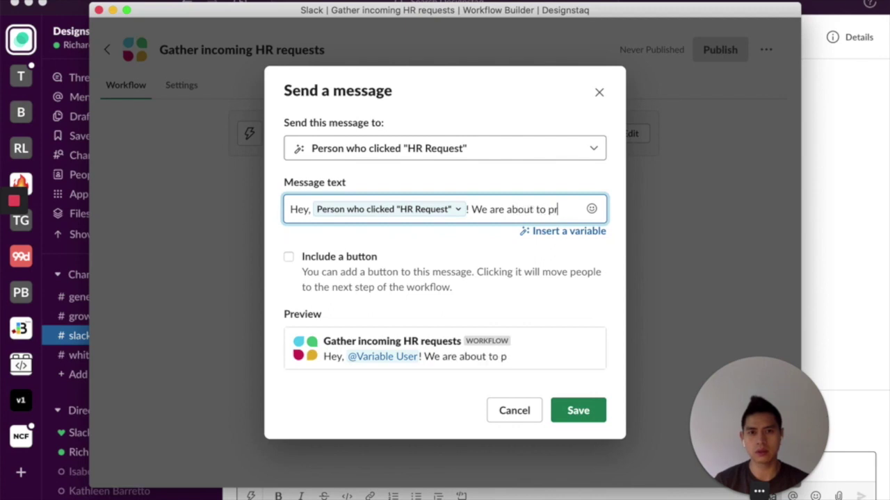
text(ocess your request)
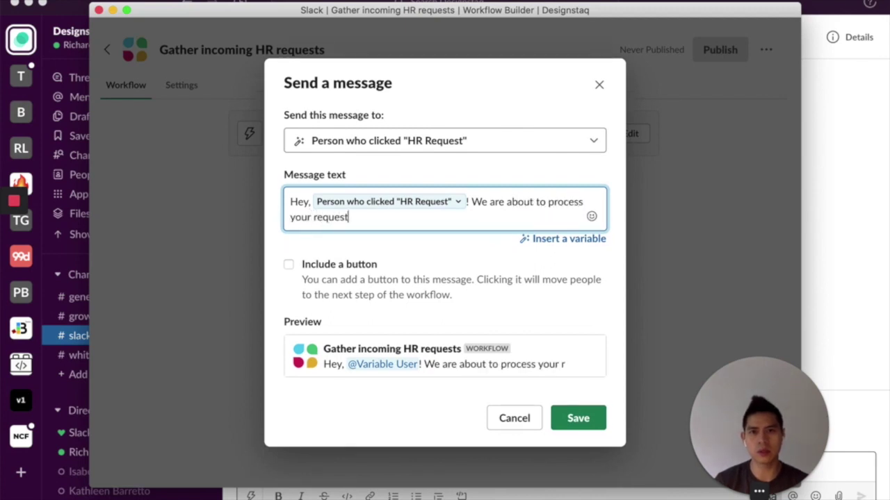
text(. We just need a b)
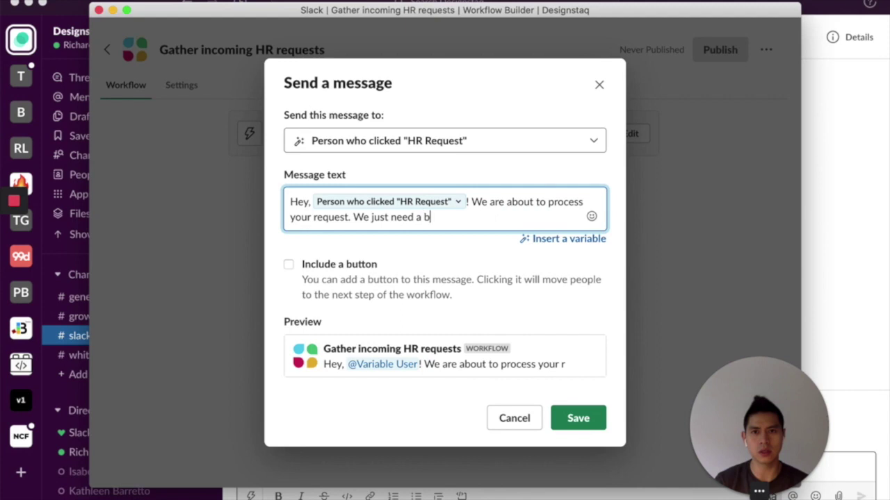
text(it of n)
text(info from y)
text(ou.)
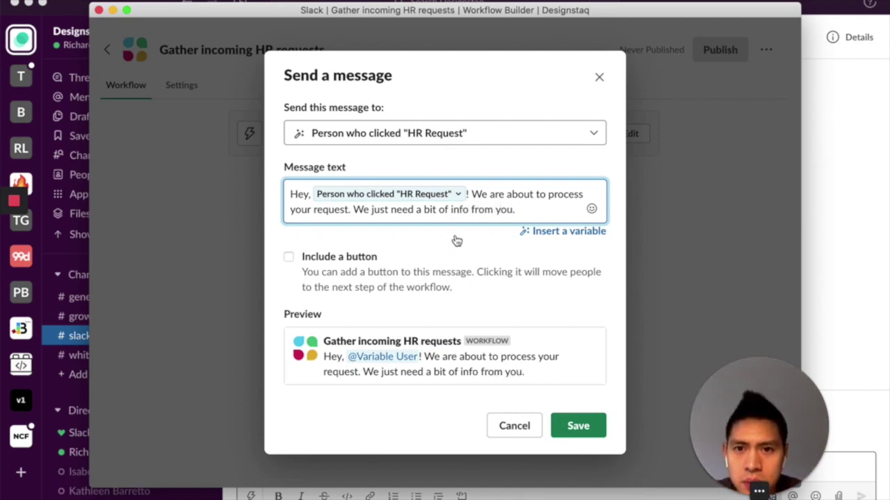
Include a button labelled "Continue" in the message, save the step and dismiss the publishing hint.
click(427, 285)
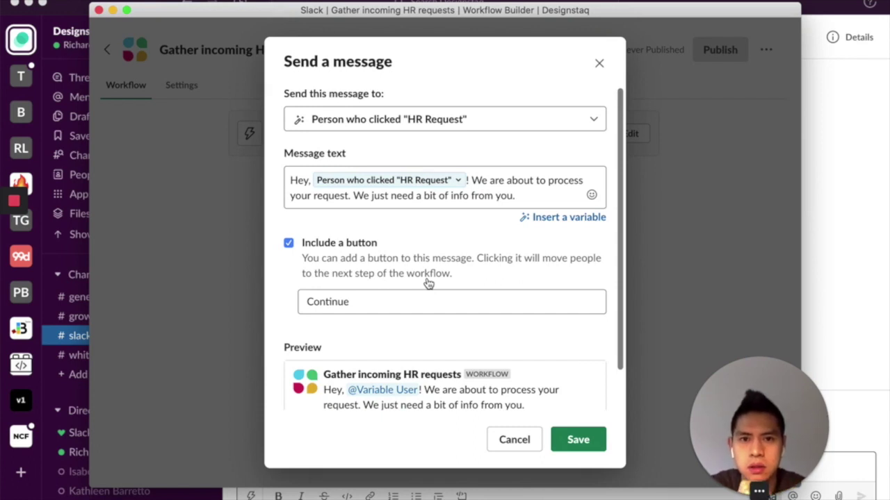
double_click(414, 302)
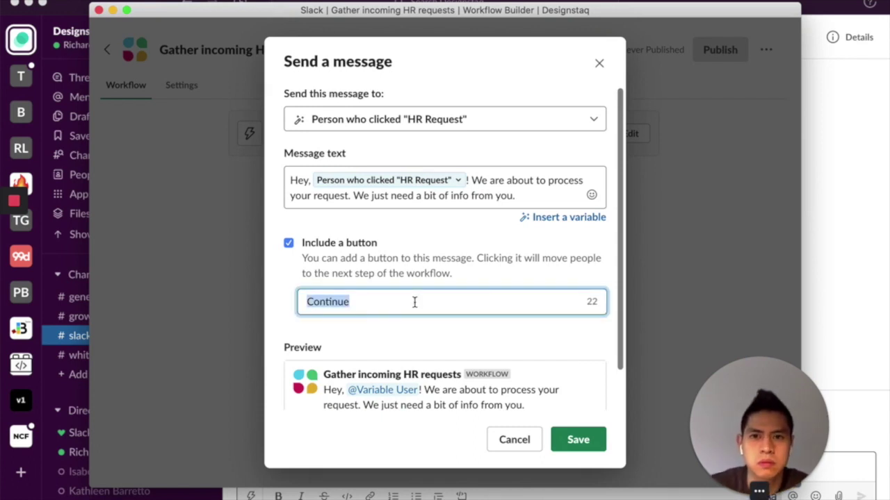
click(553, 445)
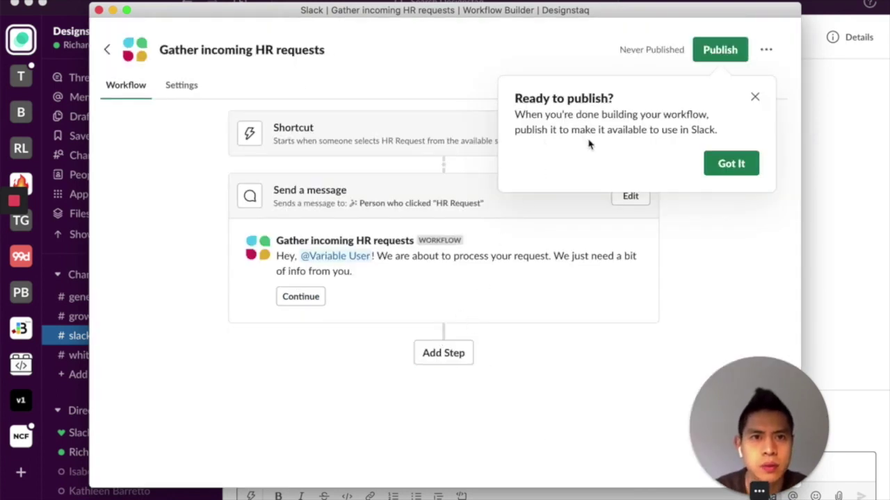
click(718, 162)
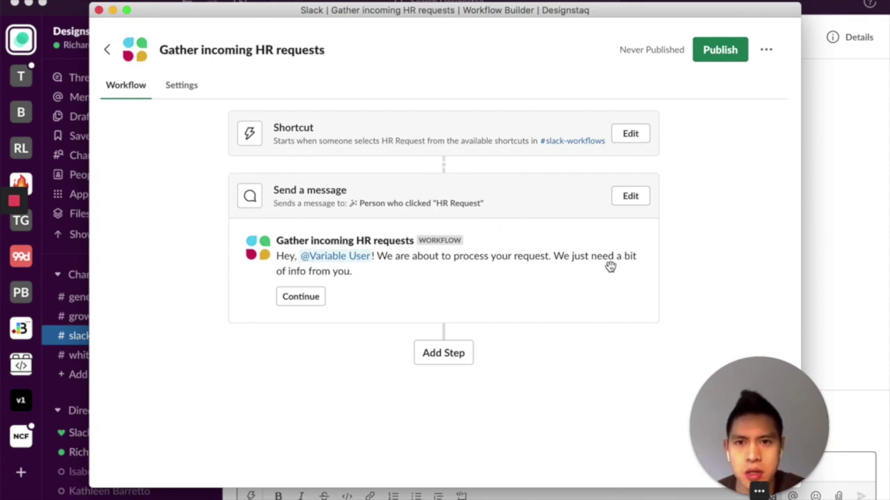
Edit the "Send a message" step to change its button label to "Add request details" and save it.
click(620, 201)
click(384, 292)
double_click(386, 292)
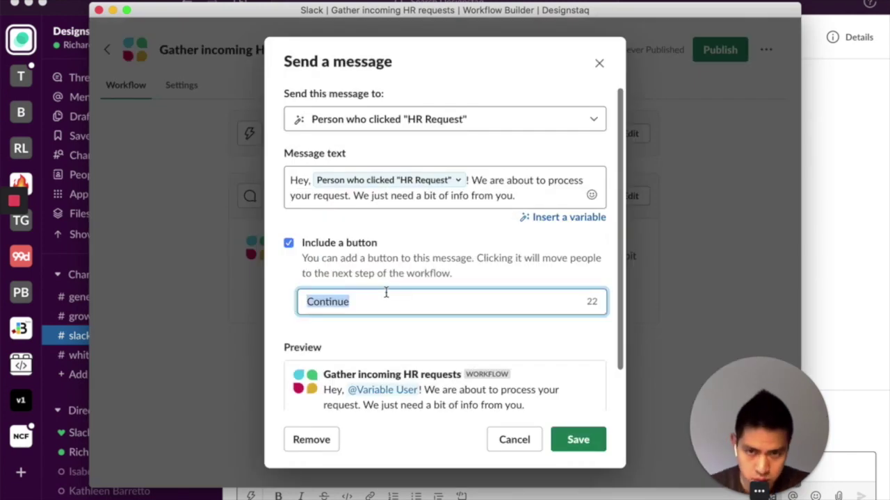
text(Update)
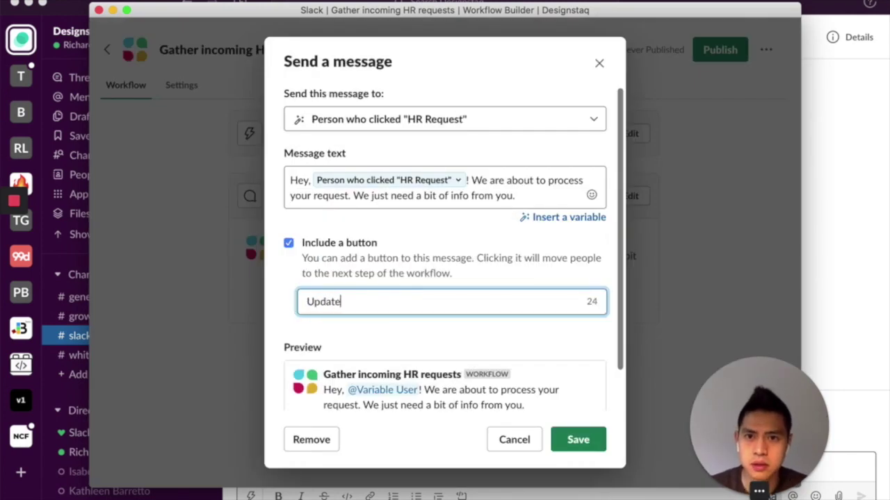
key(super+a)
key(BackSpace)
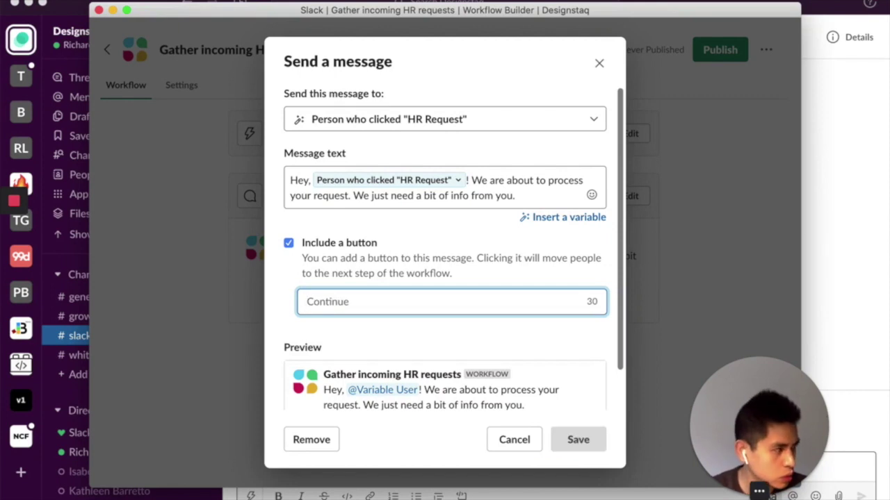
text(Add )
text(requet)
text(t)
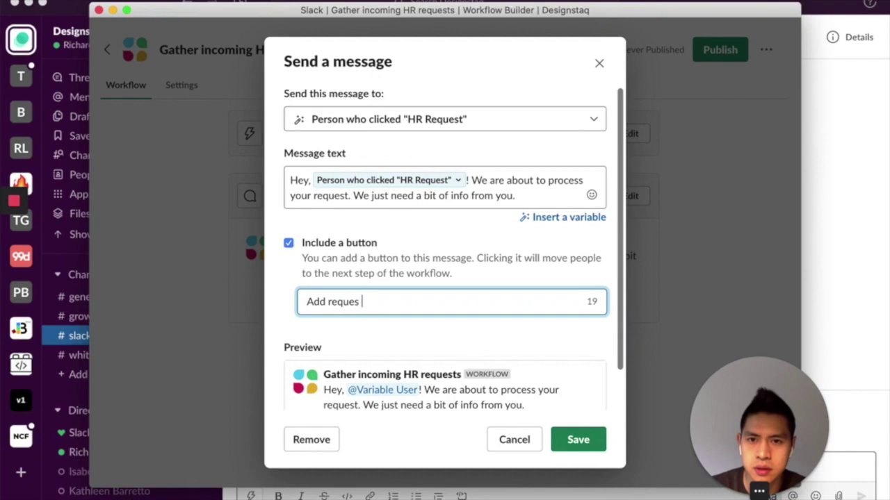
text( det)
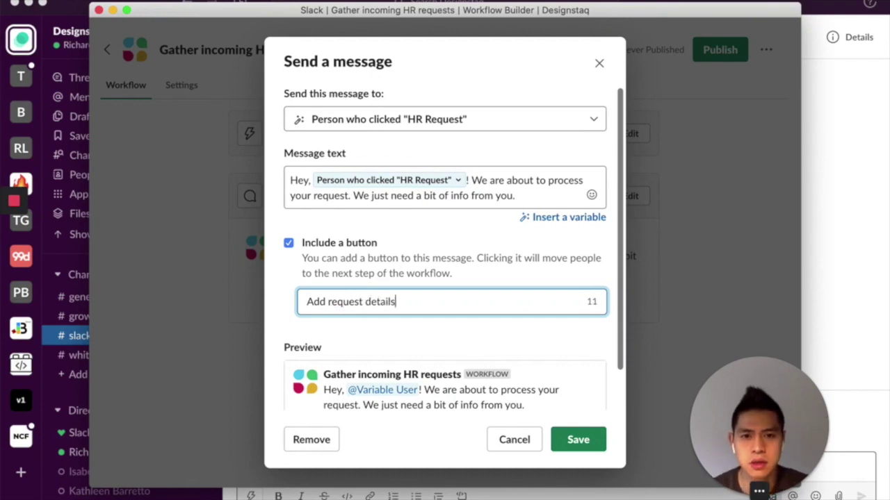
text(ails)
click(561, 439)
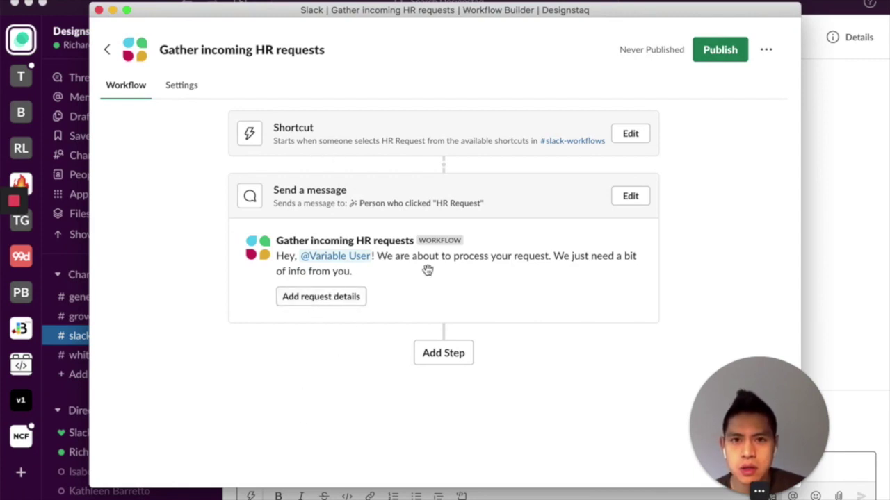
Add a "Create a form" step and send the form to the person who clicked "Add request details".
click(445, 353)
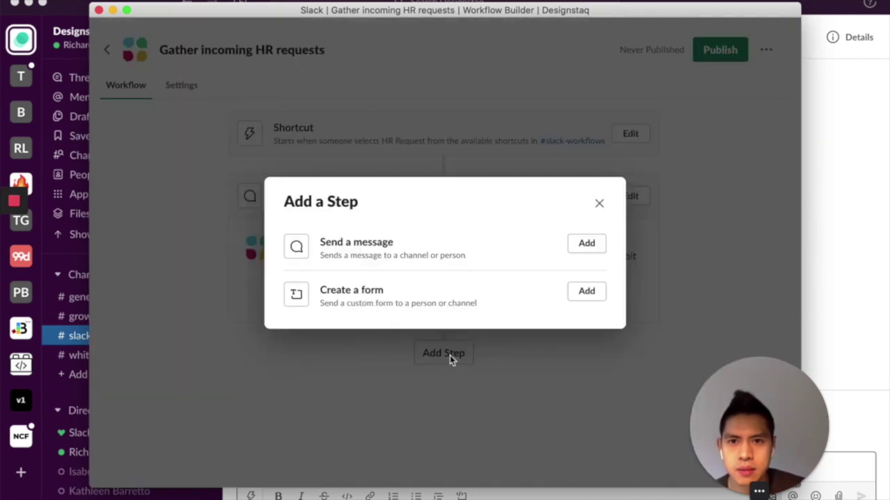
click(598, 291)
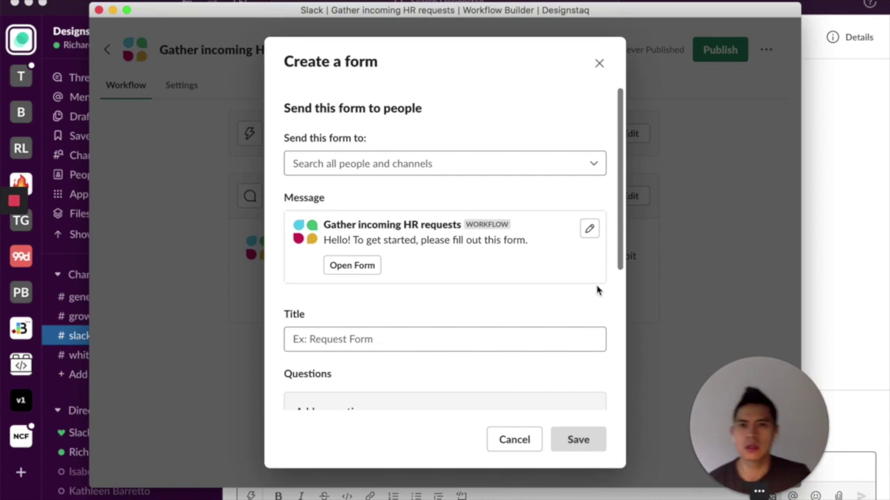
click(470, 170)
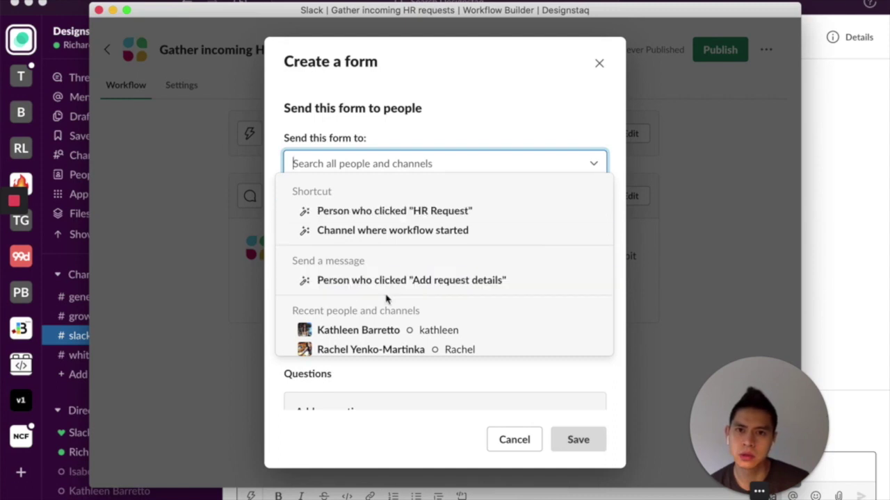
click(479, 287)
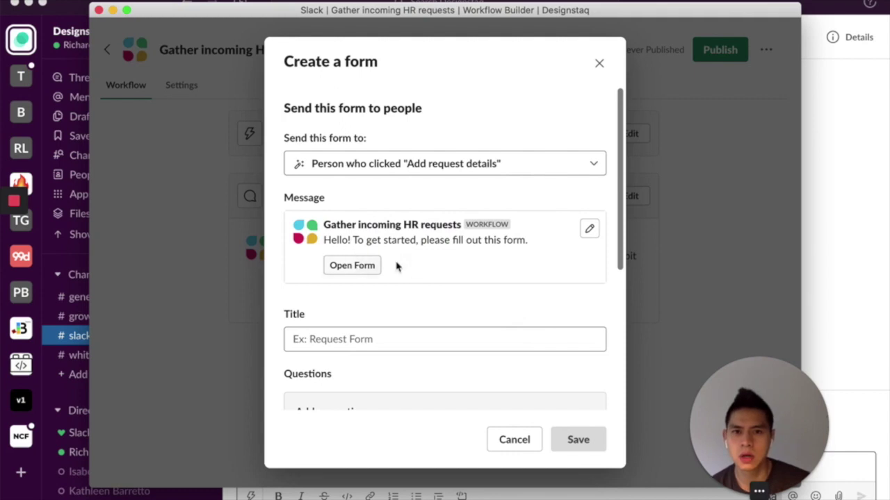
Review the editable message text, button text and preview of the form's message, and close its editor.
click(589, 230)
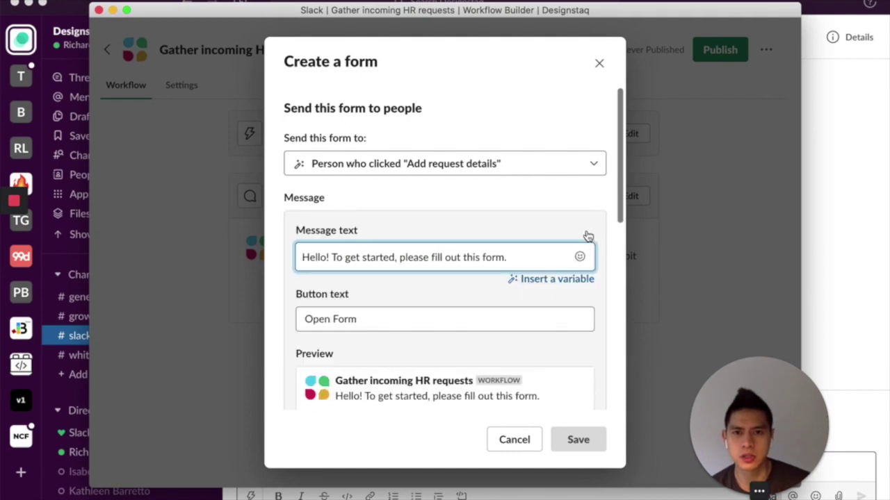
scroll(341, 278, down, 1)
scroll(341, 278, down, 5)
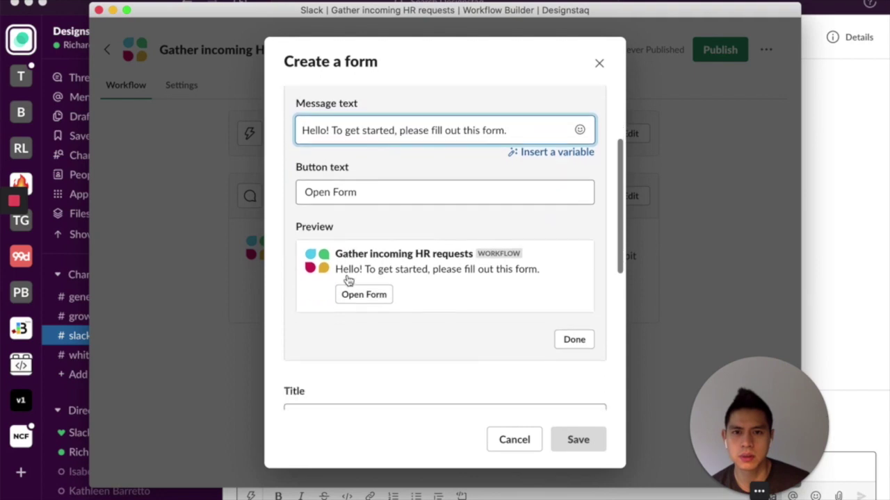
click(573, 242)
scroll(448, 251, up, 5)
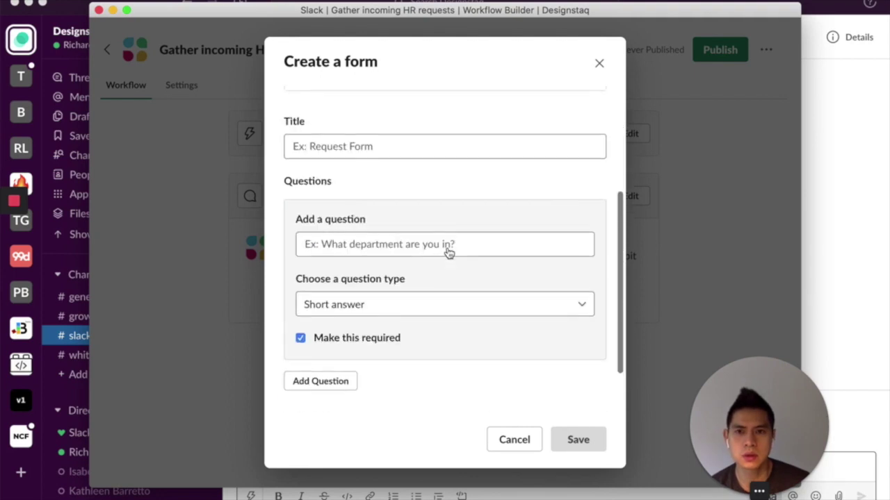
scroll(448, 248, up, 1)
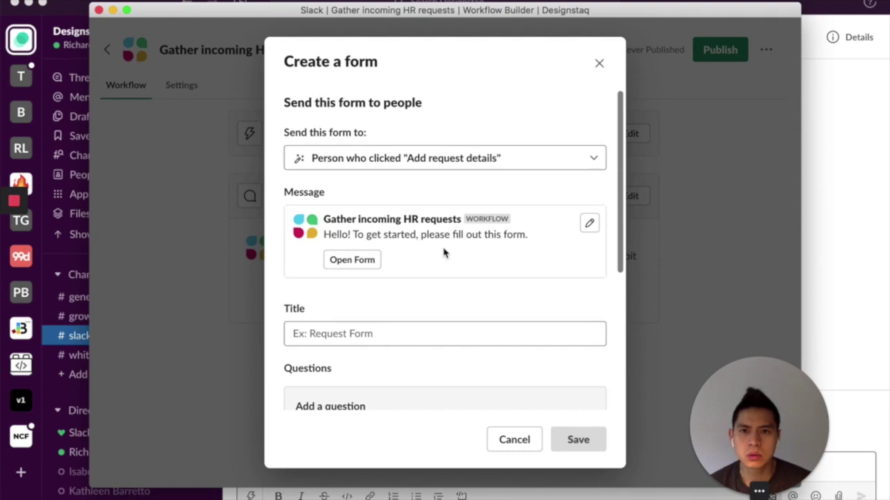
Title the form "Request Form".
scroll(443, 252, down, 3)
click(377, 232)
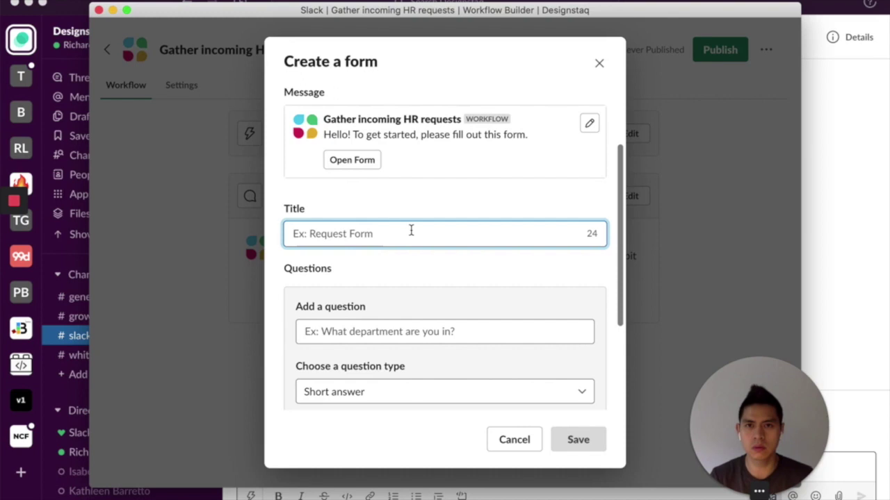
text(Reque)
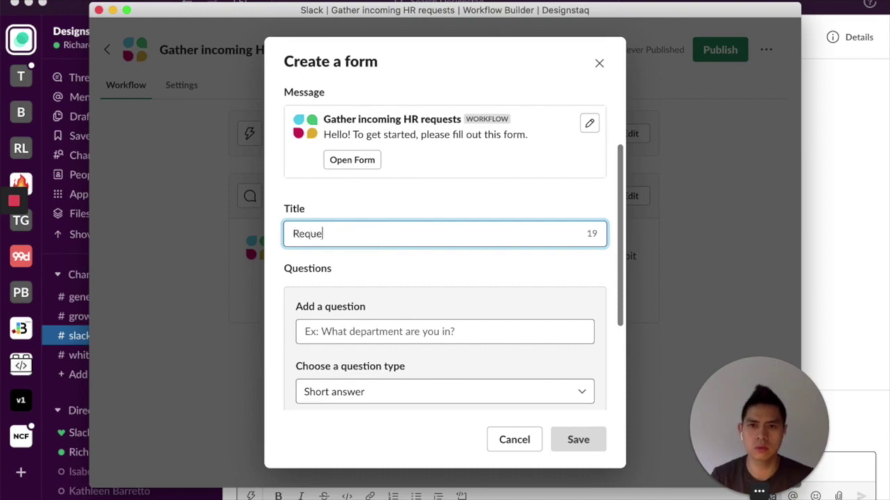
text(st Form)
Add the form question "What department are you in?" with the Short answer question type.
scroll(411, 240, down, 3)
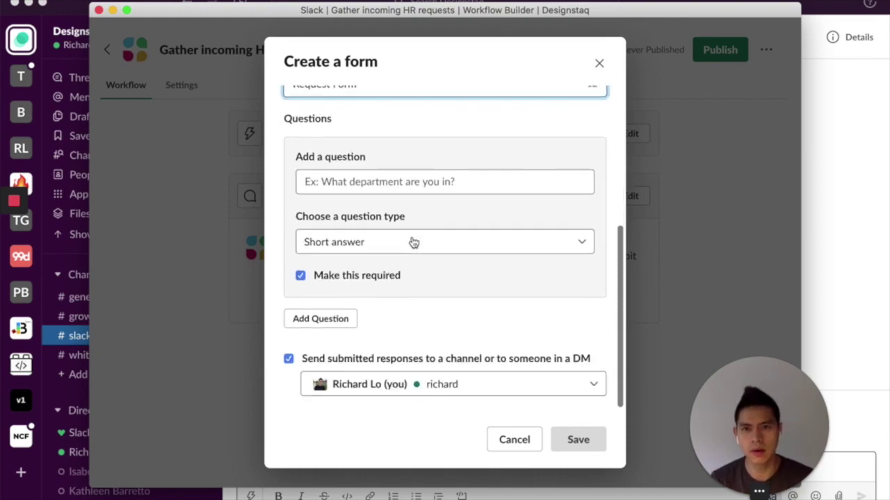
click(417, 184)
text(What )
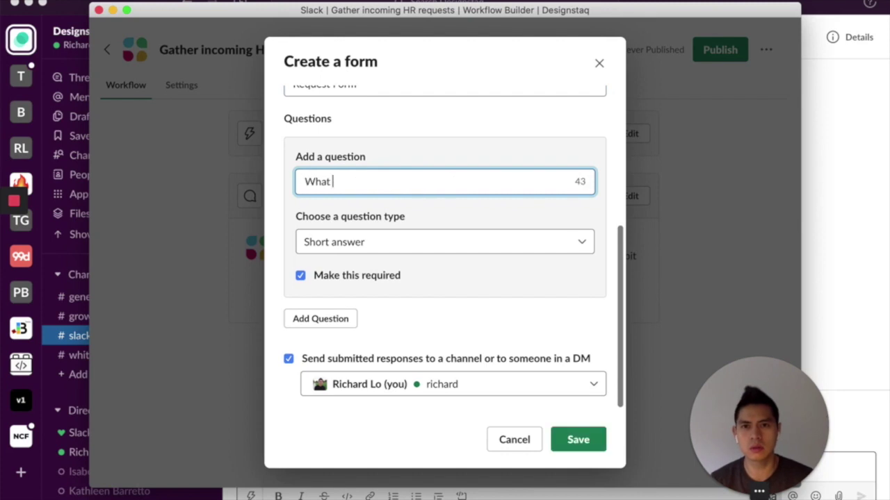
text(department are you in?)
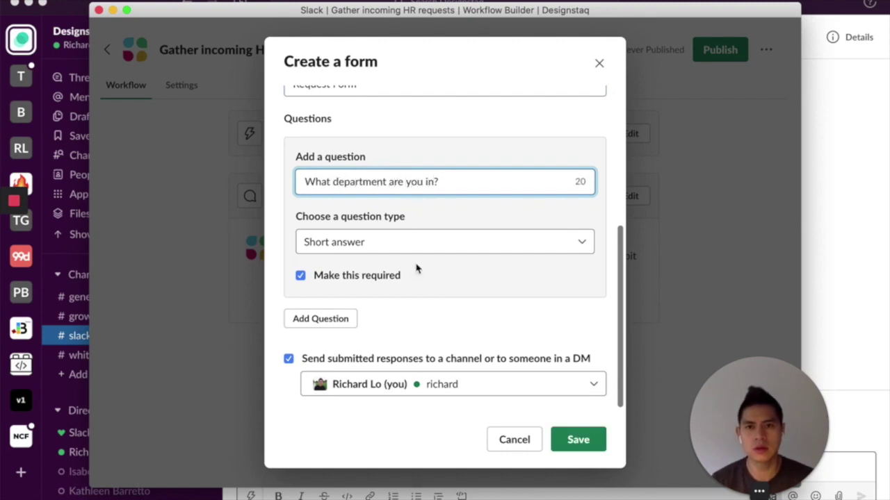
click(474, 241)
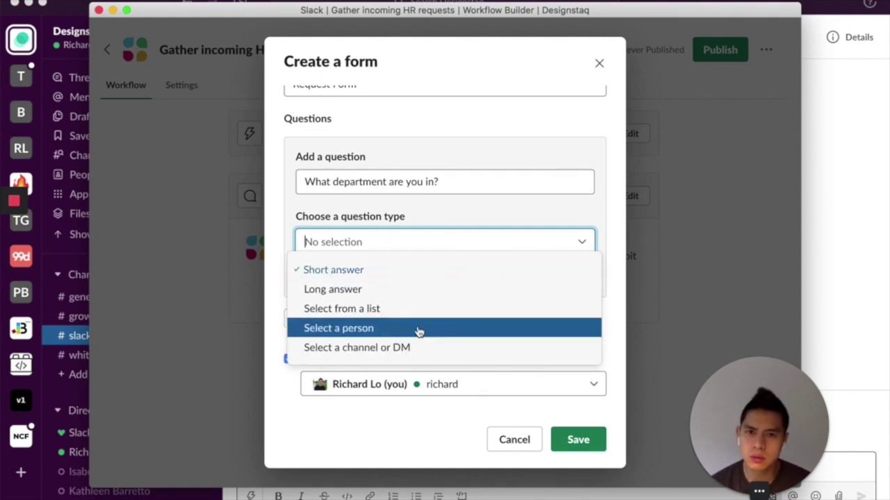
click(406, 273)
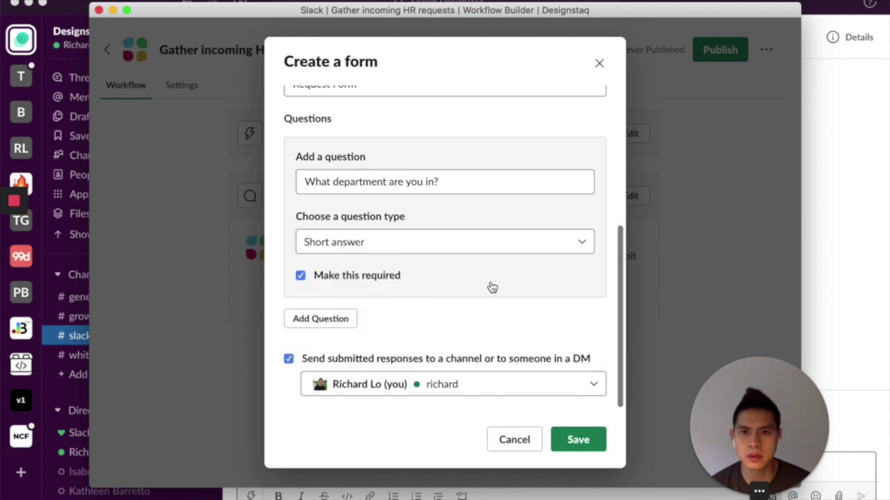
Add a second form question, "What is your request?", with the question type Select from a list.
scroll(373, 336, up, 5)
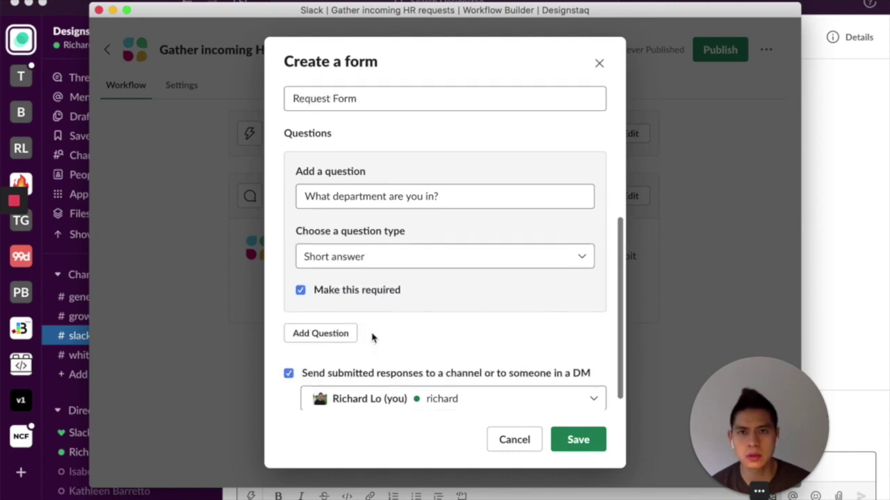
scroll(372, 336, down, 4)
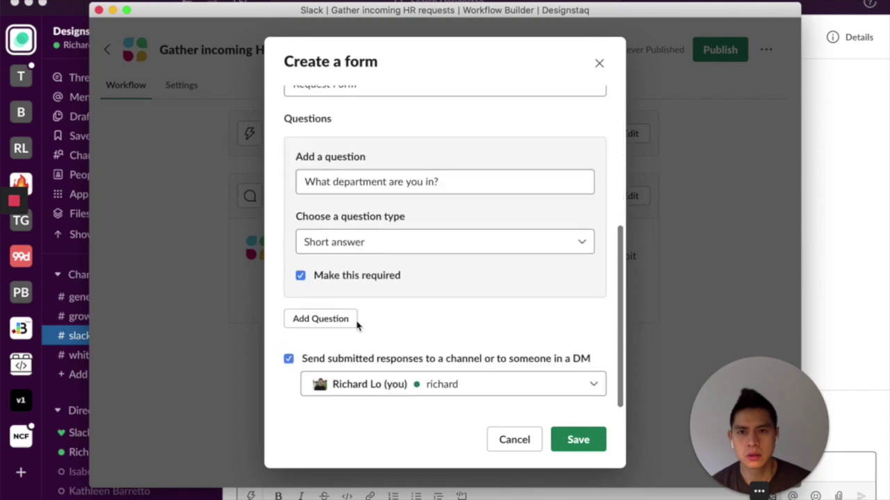
click(320, 319)
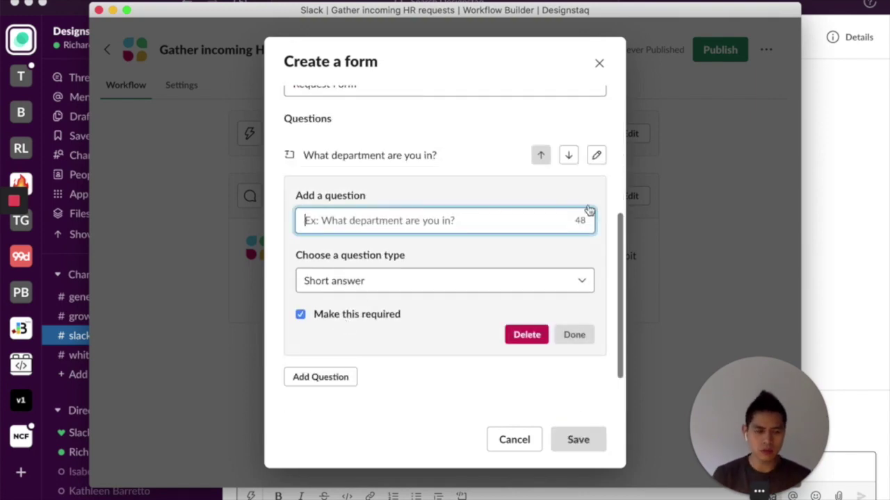
text(What is y)
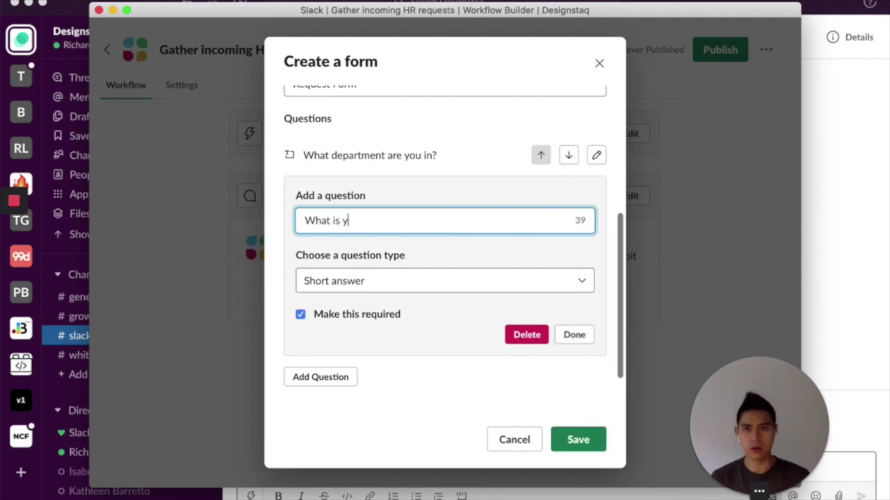
text(our request?)
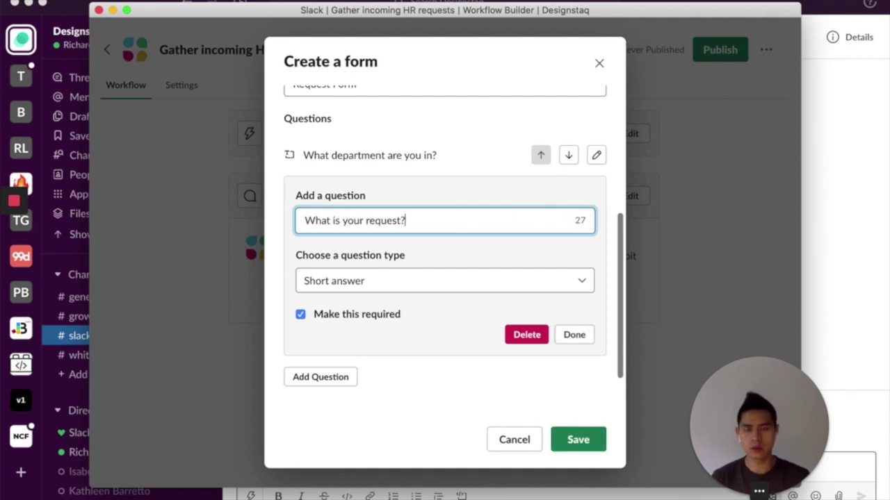
click(445, 283)
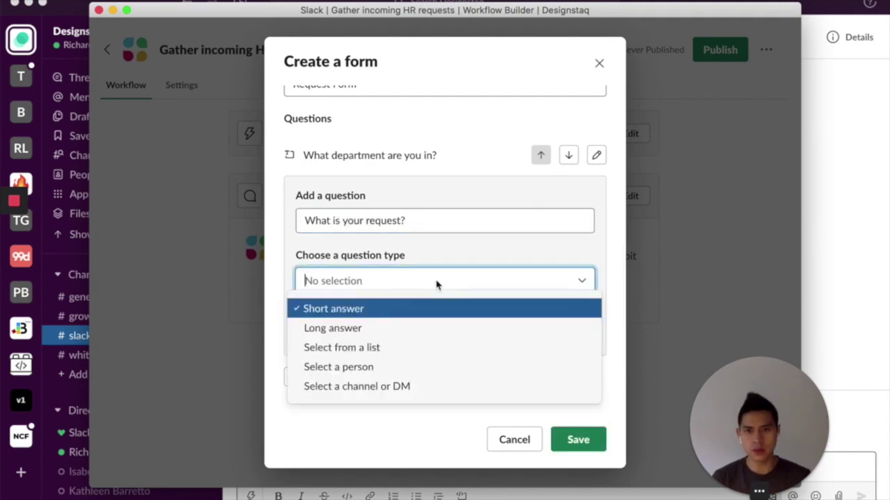
click(345, 348)
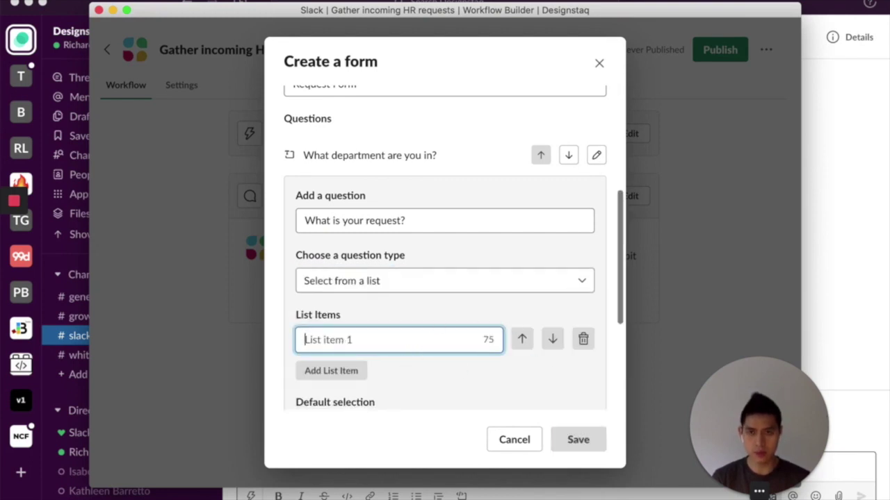
Enter "Requesting paid time off" as the first list item of the request question.
text(VActi)
key(BackSpace)
key(BackSpace)
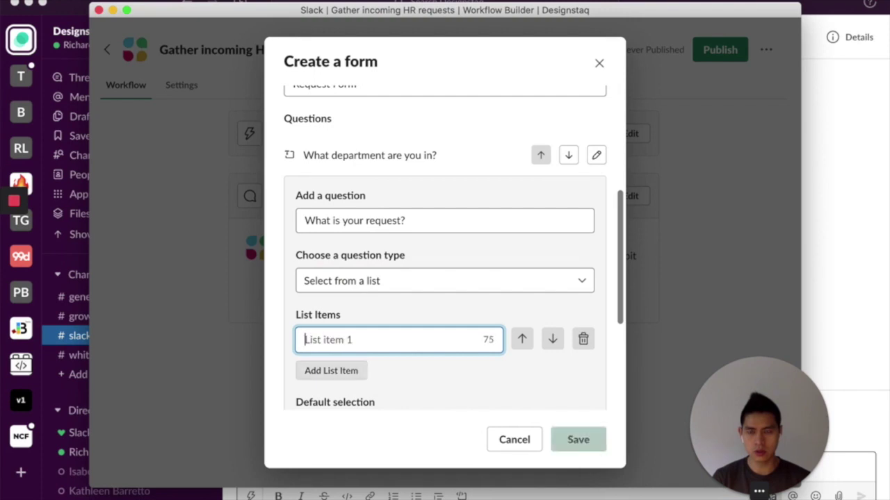
text(Vac)
key(BackSpace)
text(Requestion)
key(BackSpace)
key(BackSpace)
key(BackSpace)
text(ng)
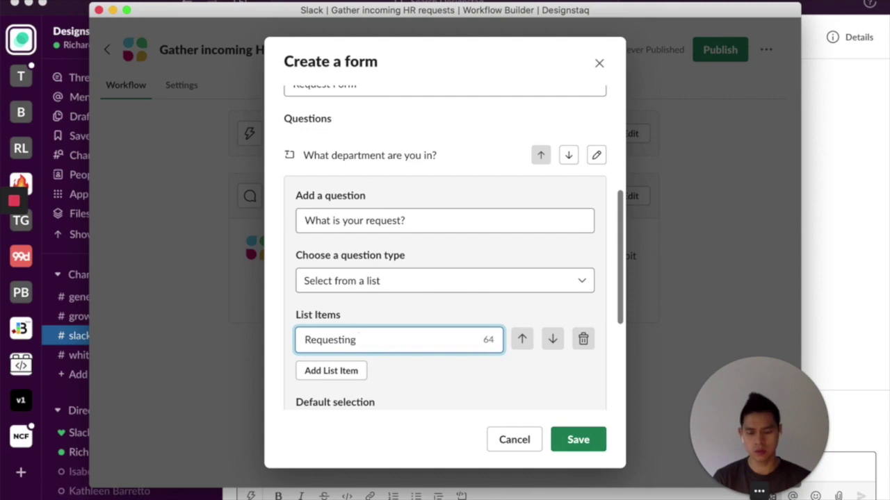
text( paid time off)
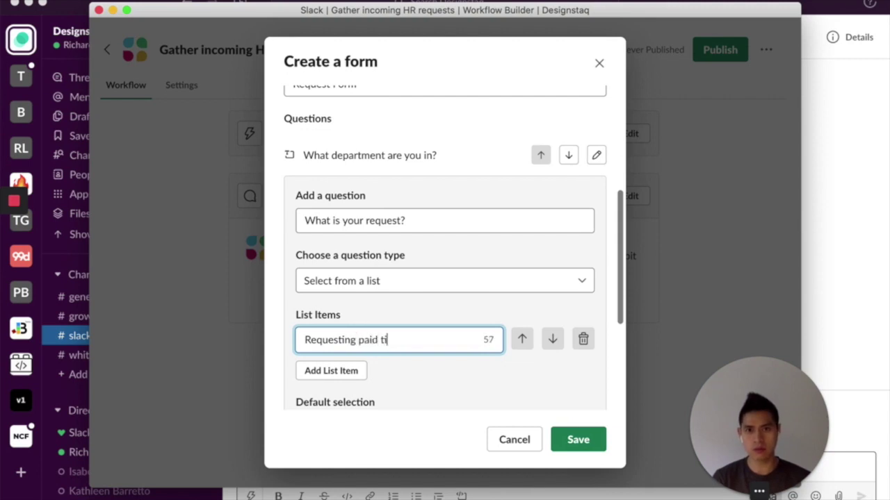
Add "IT request" as the second list item of the request question.
click(344, 371)
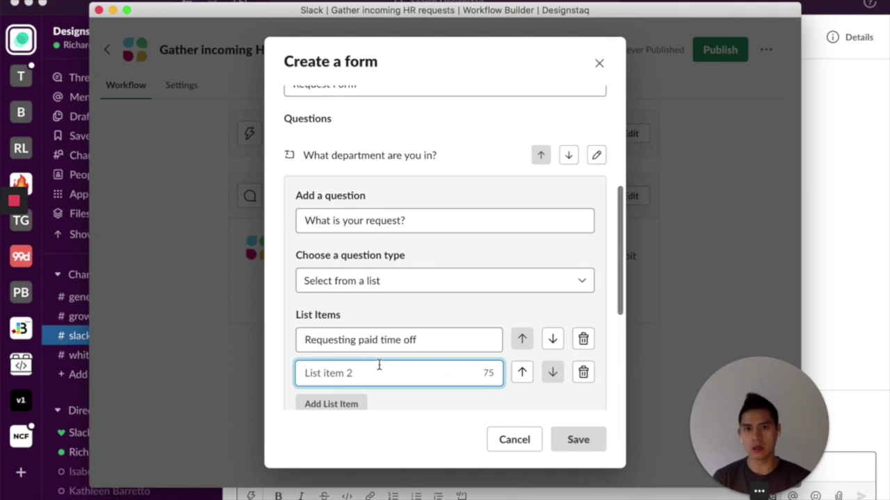
text(IT )
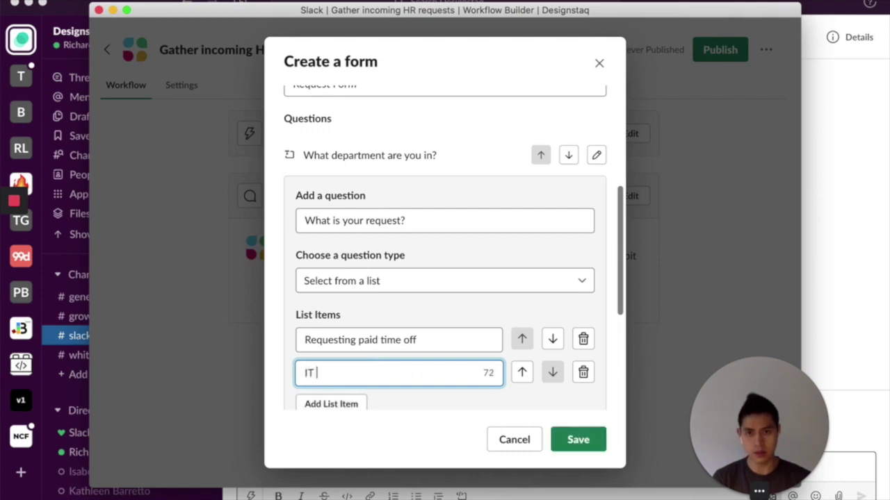
text(request)
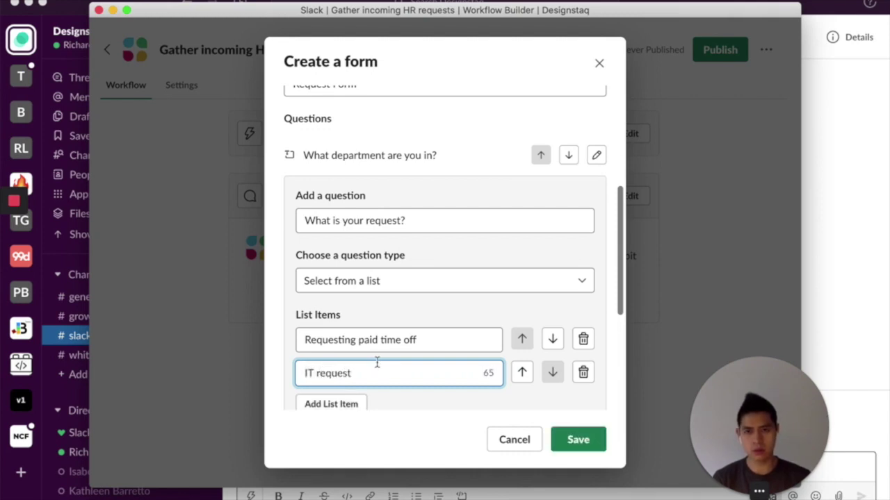
scroll(379, 348, down, 5)
click(425, 260)
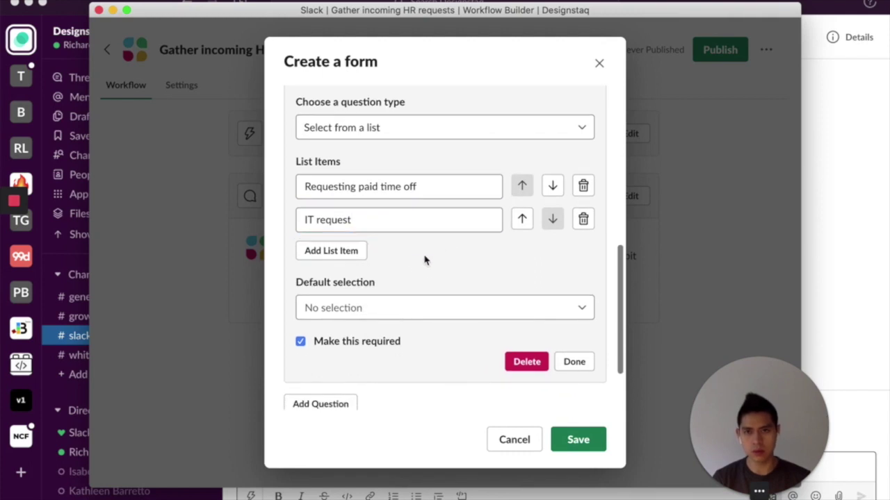
Review the default selection options and the available destinations for submitted form responses without changing either.
click(371, 313)
click(504, 273)
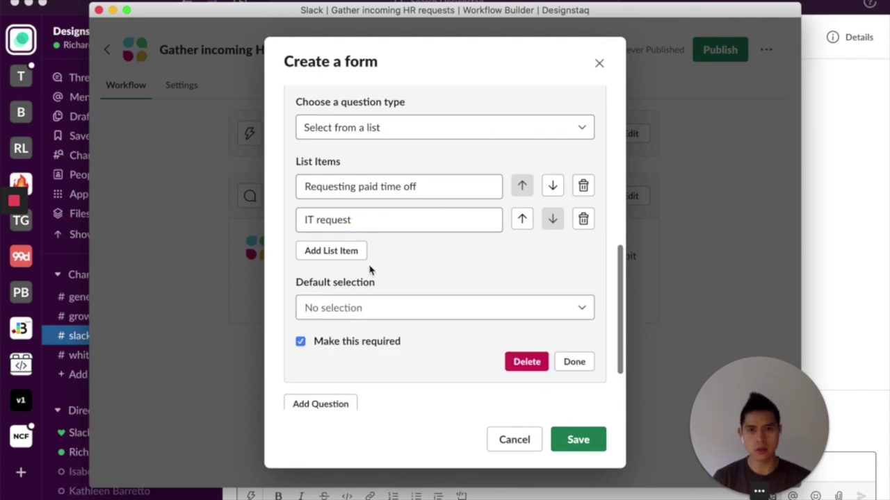
scroll(411, 330, down, 3)
scroll(410, 331, down, 1)
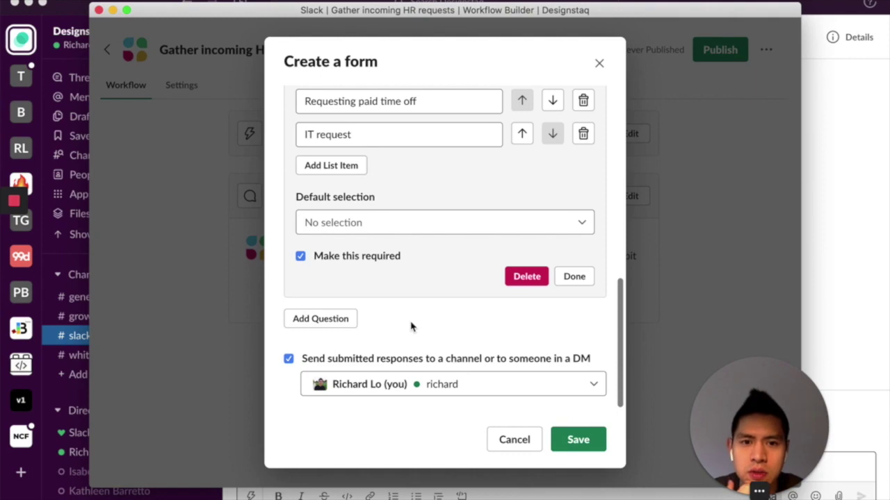
click(520, 380)
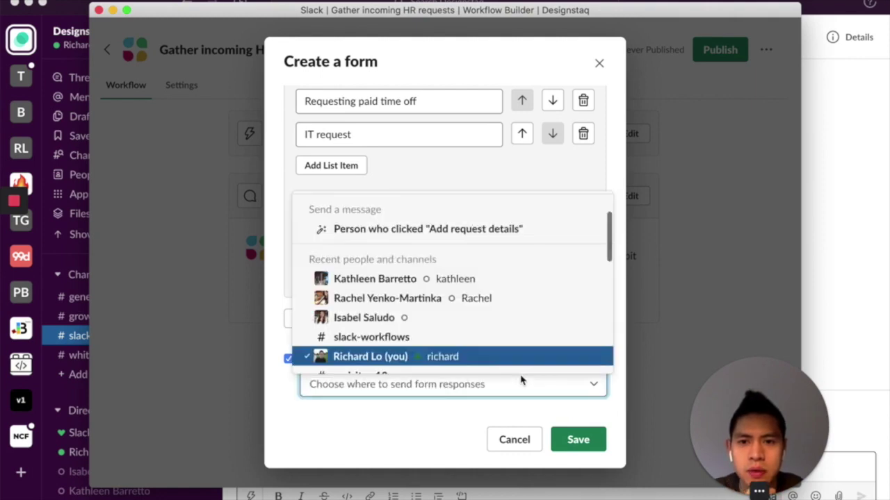
click(379, 424)
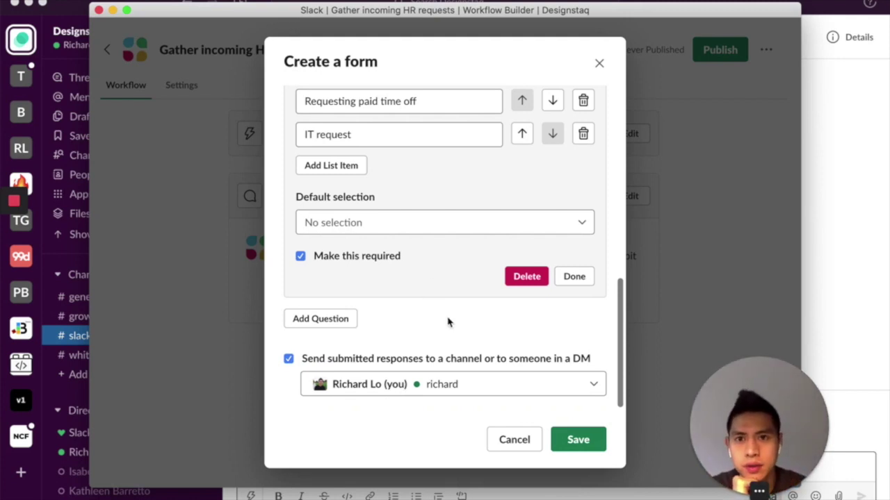
Check through the form's settings and save the "Create a form" step.
scroll(451, 323, up, 10)
scroll(453, 327, down, 15)
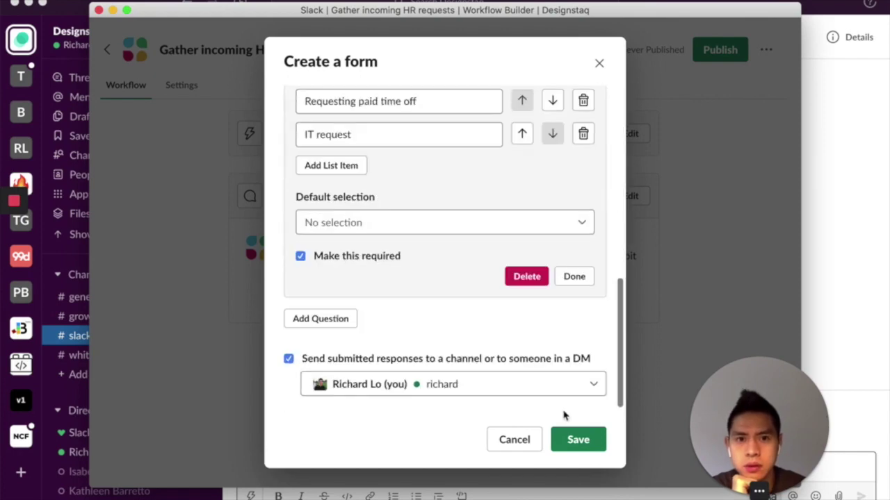
click(571, 448)
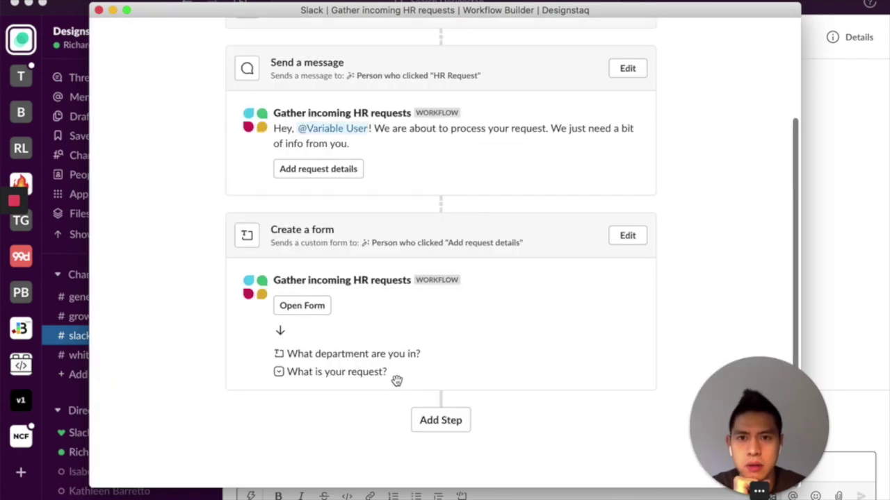
Remove the button from the "Send a message" step and save the step.
scroll(531, 376, up, 3)
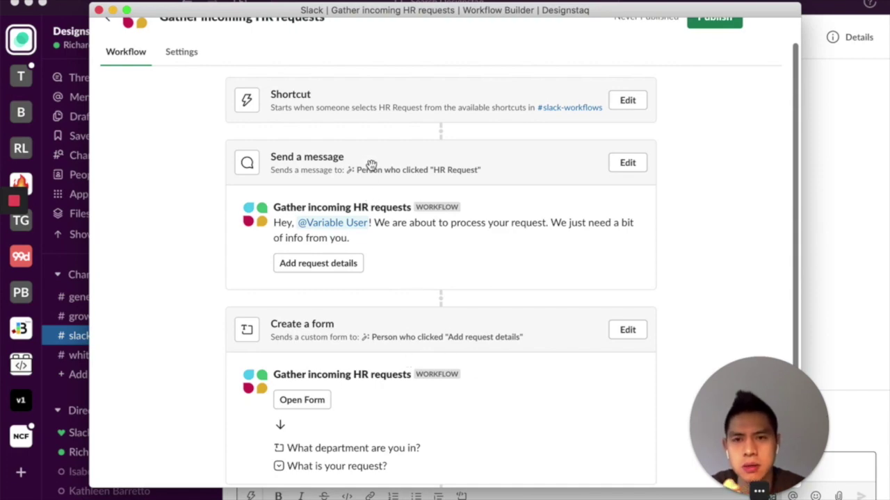
click(629, 167)
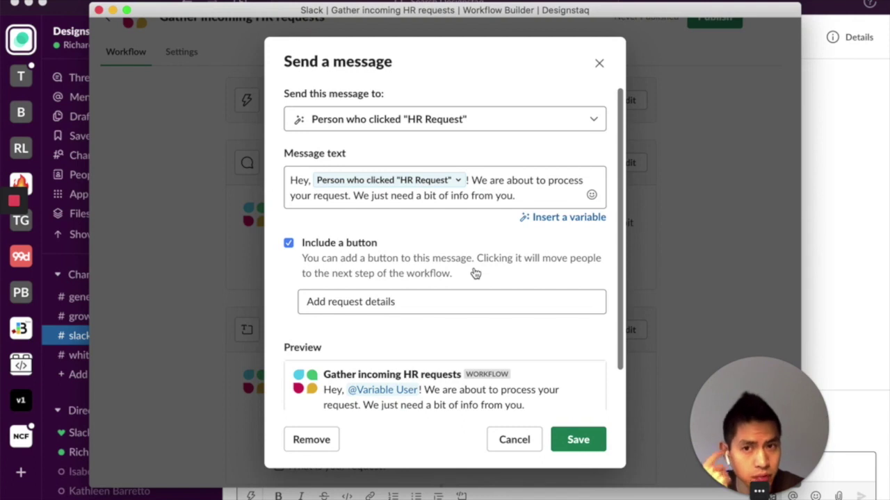
click(289, 244)
click(572, 425)
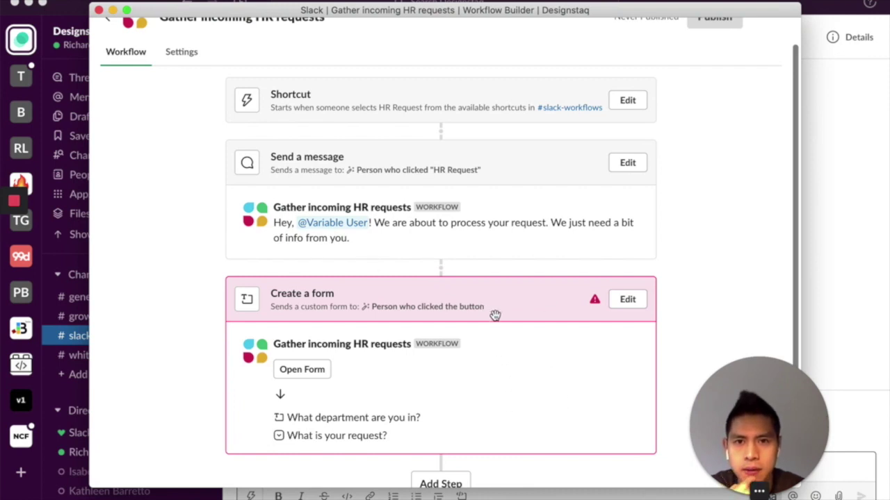
Change the "Create a form" step's recipient to the person who clicked "HR Request" and save it.
click(628, 300)
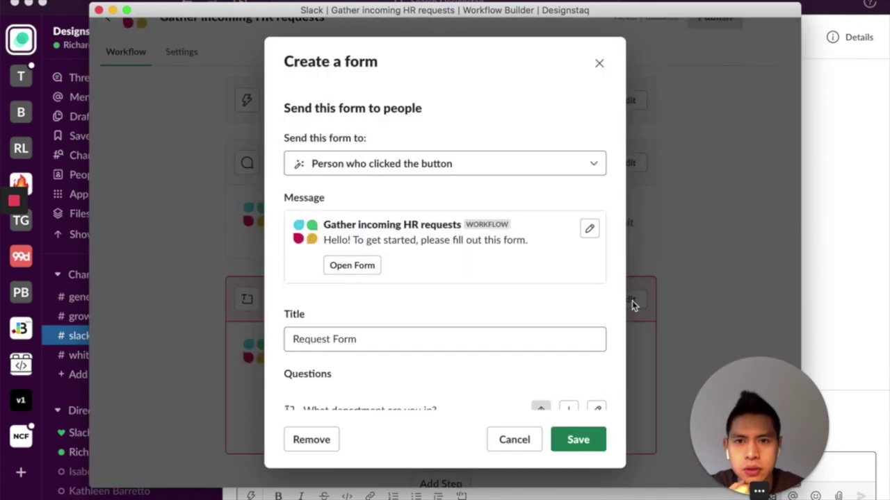
click(494, 169)
click(494, 171)
click(494, 170)
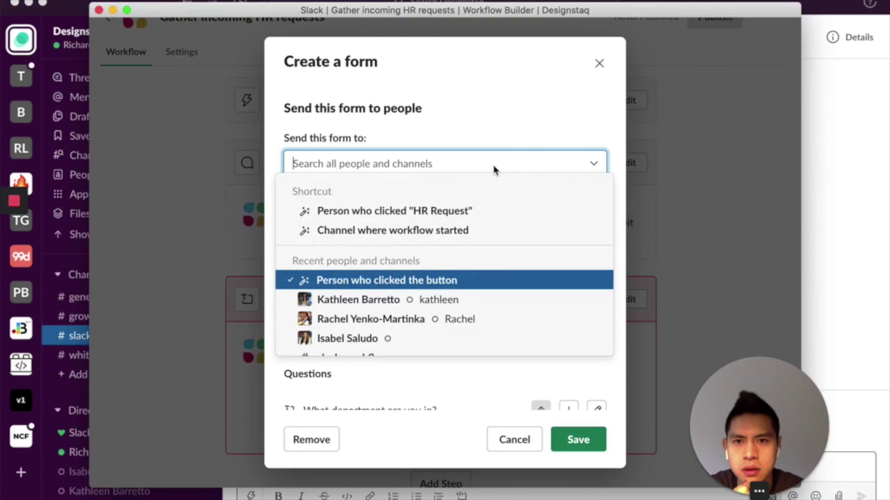
click(576, 439)
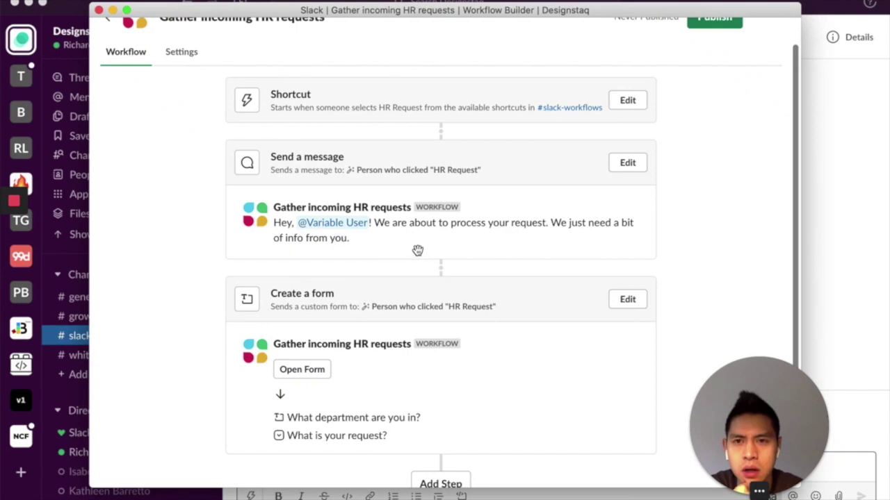
Review the complete sequence of workflow steps and publish the "Gather incoming HR requests" workflow.
scroll(422, 250, up, 3)
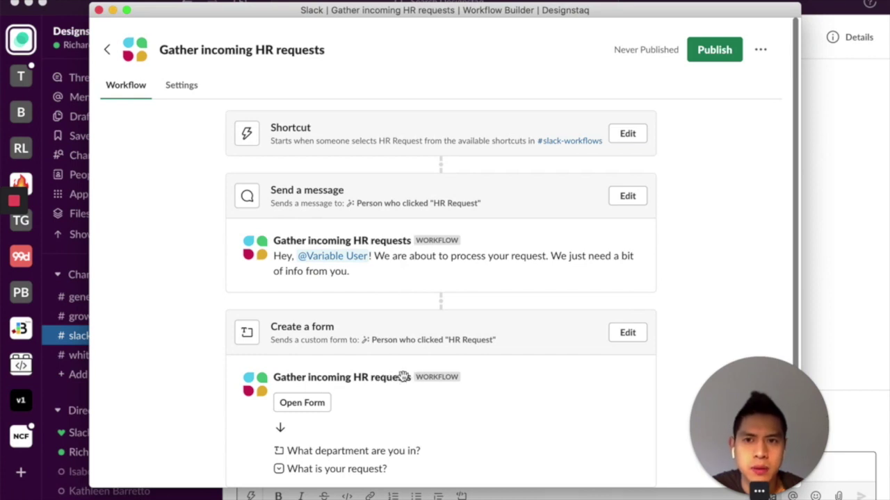
scroll(438, 339, down, 3)
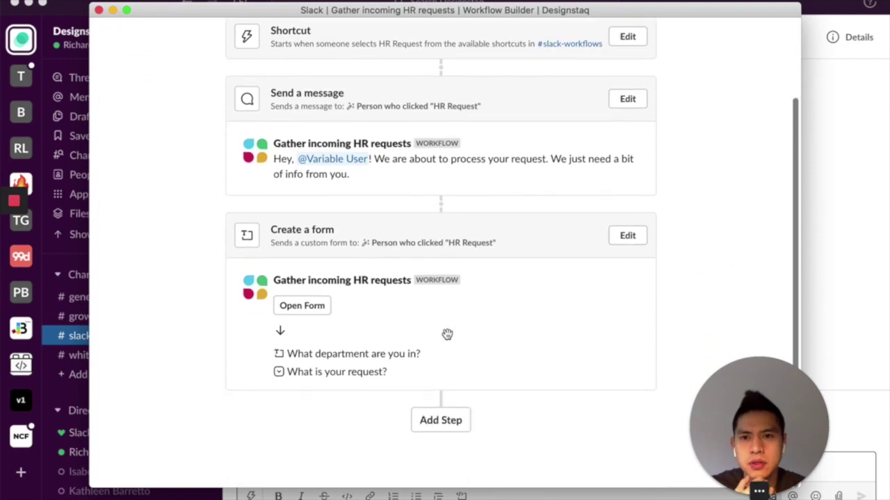
scroll(449, 334, up, 3)
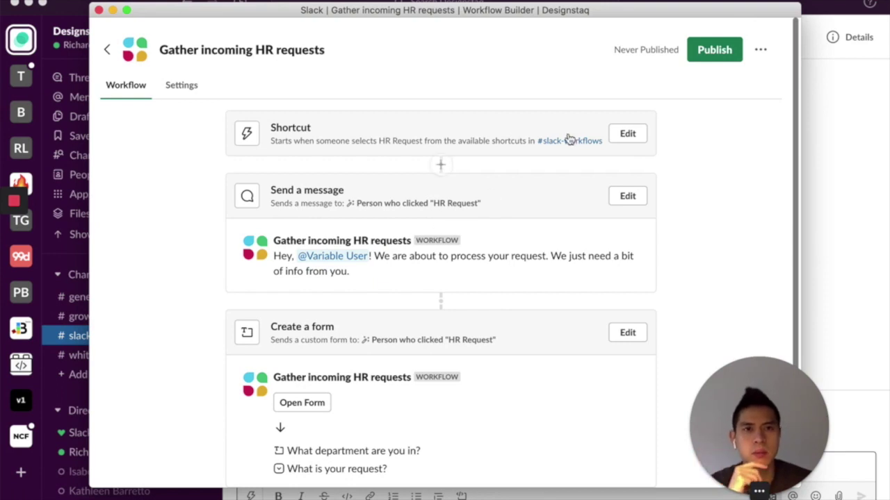
click(704, 61)
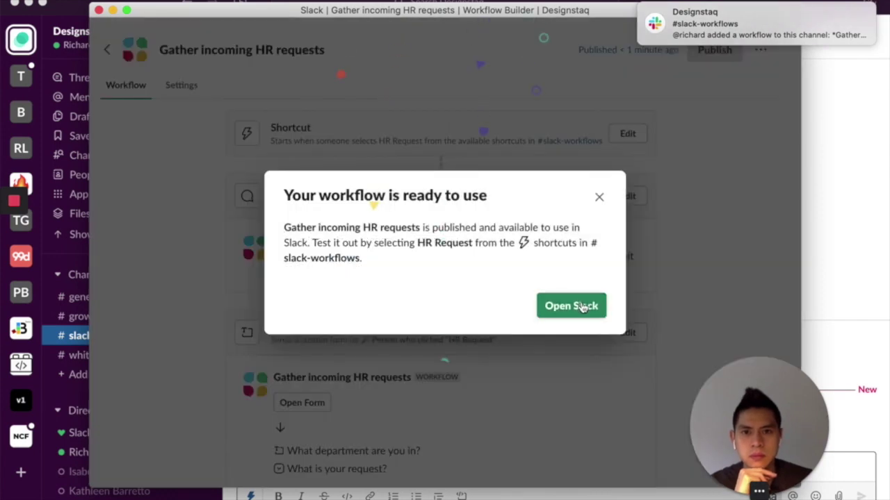
Go to the #slack-workflows channel in Slack and start the HR Request workflow from its shortcuts.
click(576, 306)
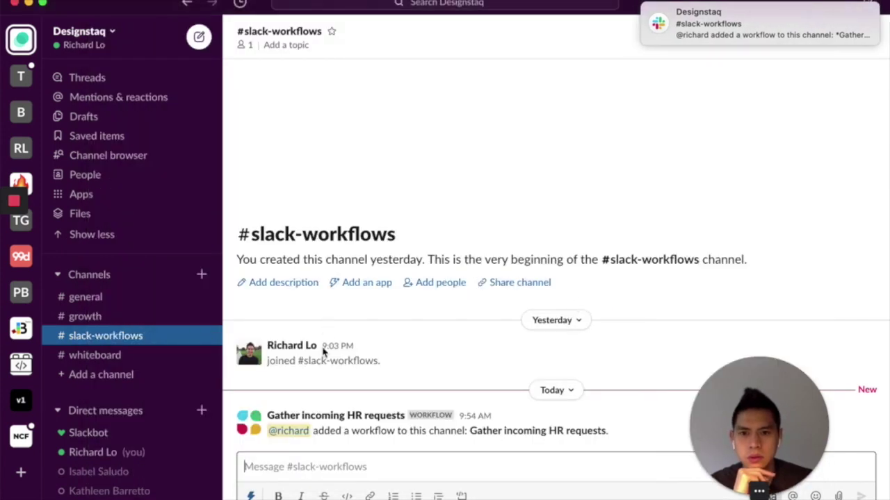
click(251, 496)
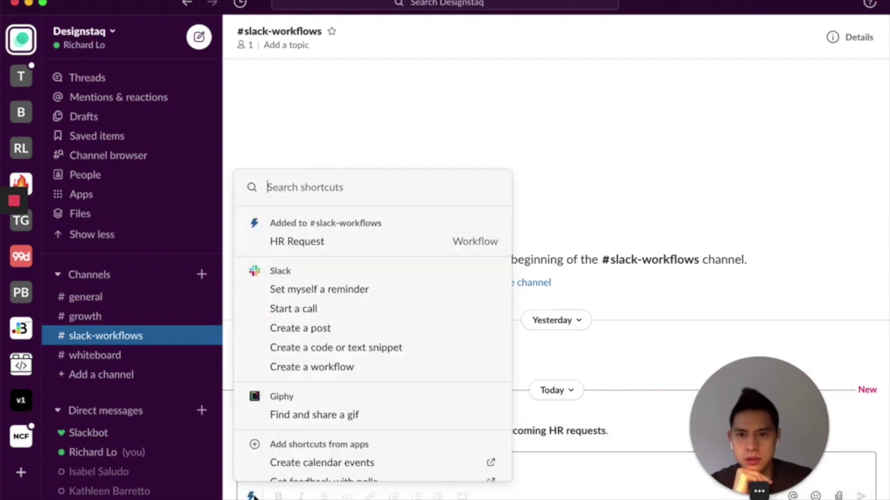
click(324, 242)
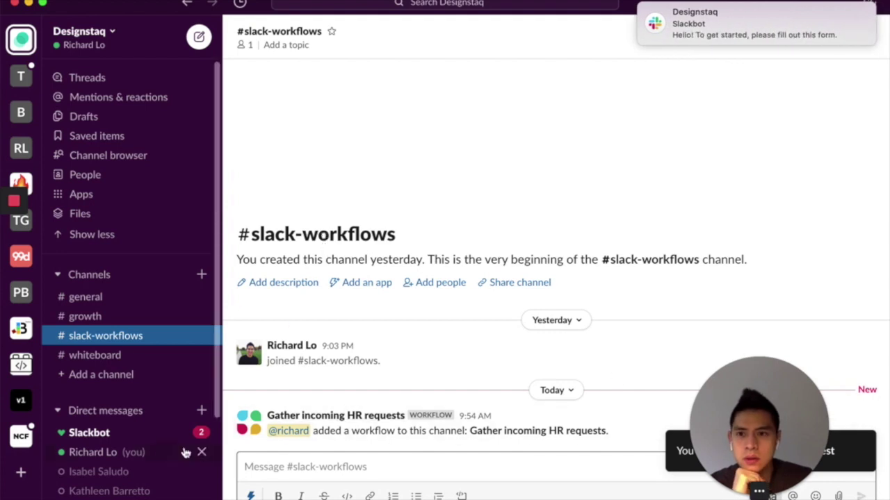
Open the Slackbot conversation and read the two messages sent by the "Gather incoming HR requests" workflow.
click(152, 437)
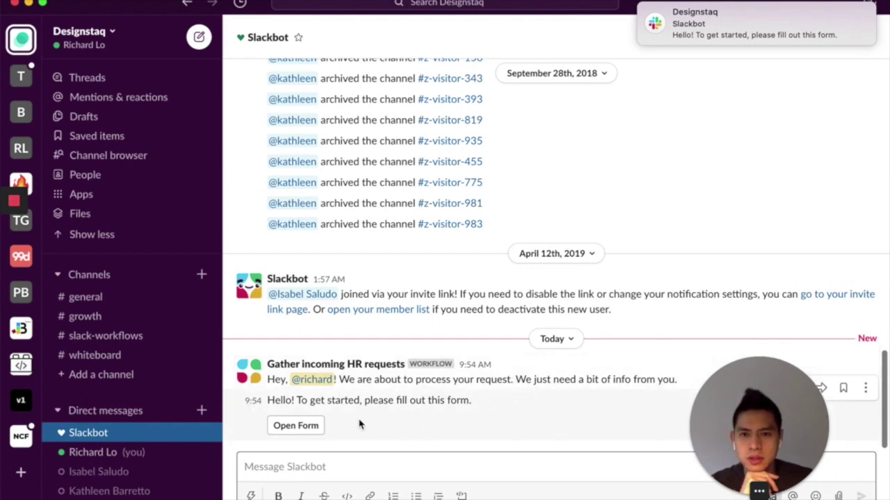
drag(349, 379, 706, 380)
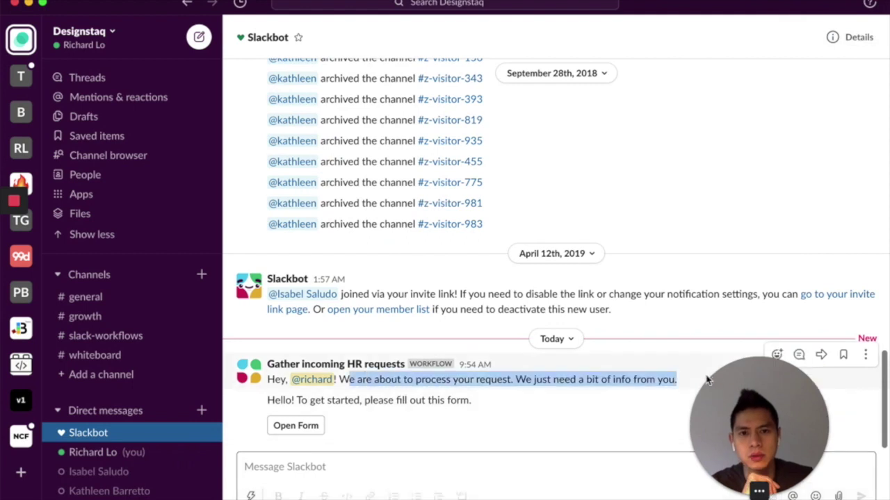
triple_click(367, 380)
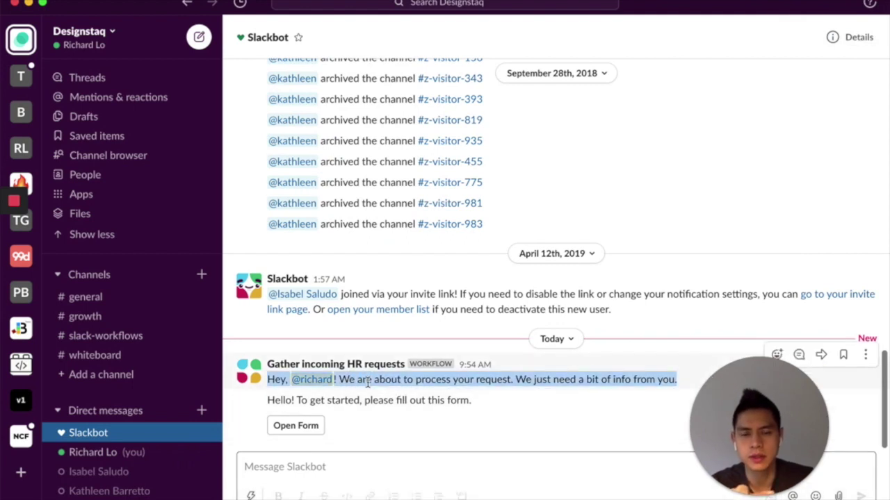
double_click(416, 400)
Fill out the Request Form with department Sales and request "Requesting paid time off", and submit it.
click(318, 429)
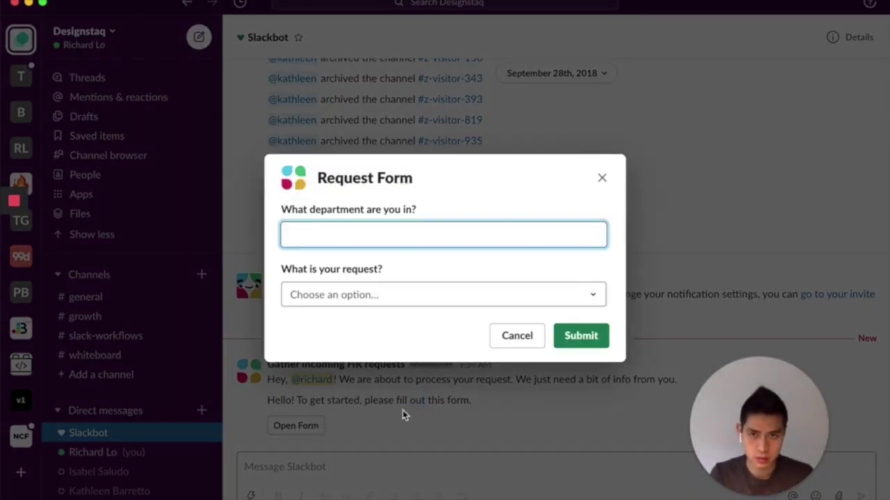
key(Tab)
click(353, 301)
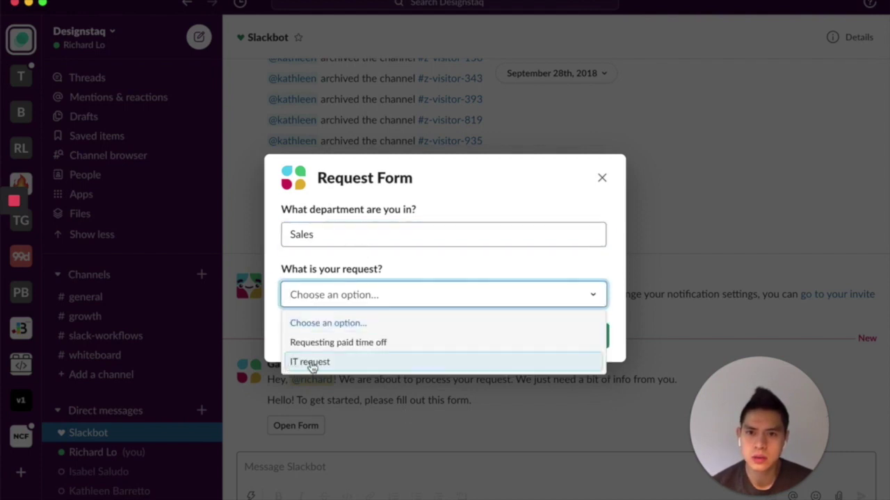
click(368, 346)
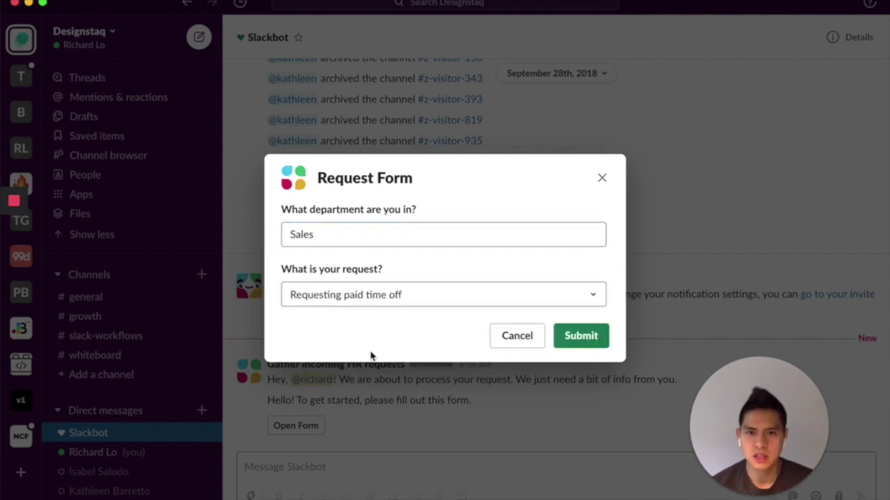
click(590, 342)
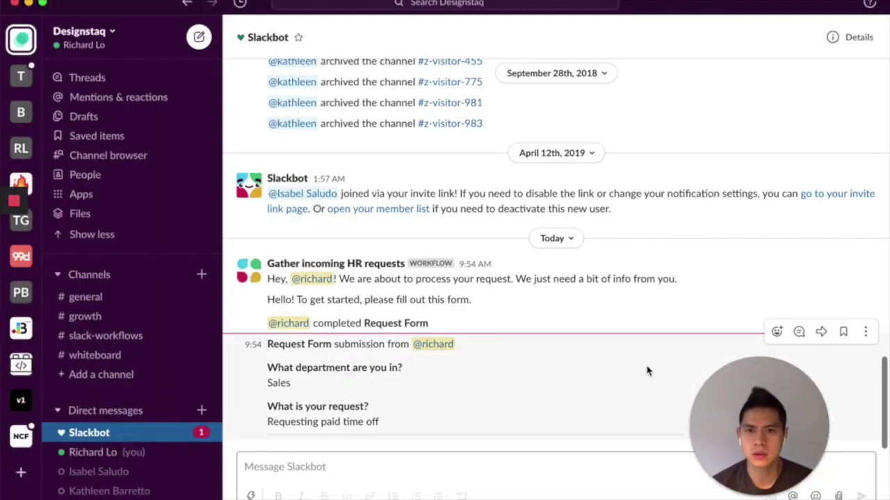
Review the submitted Request Form responses and check which shortcuts the Slackbot conversation offers.
click(120, 453)
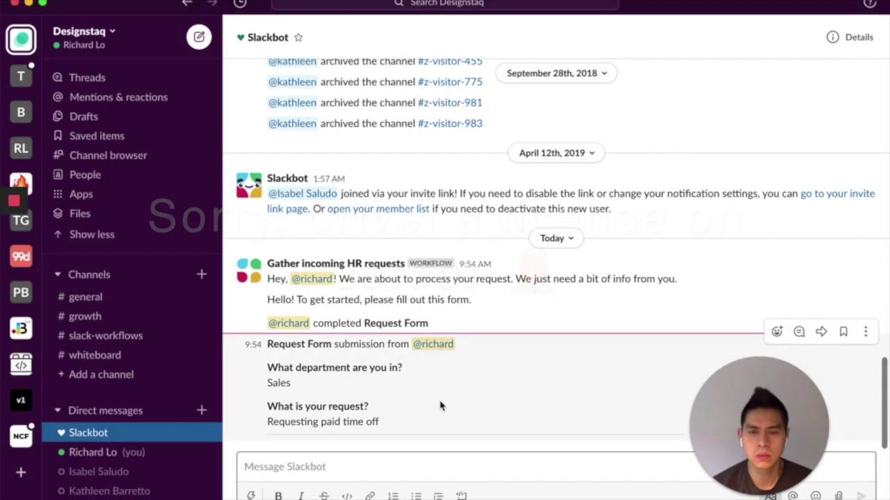
scroll(439, 405, up, 3)
scroll(439, 405, down, 5)
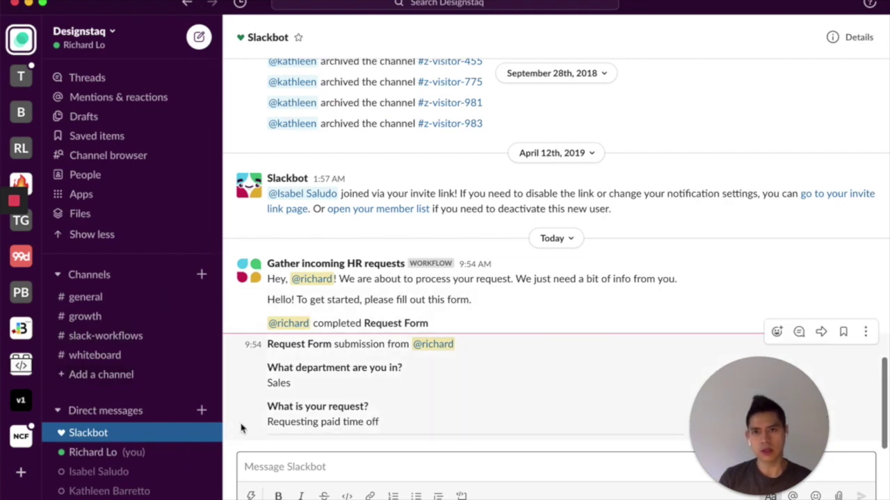
click(251, 496)
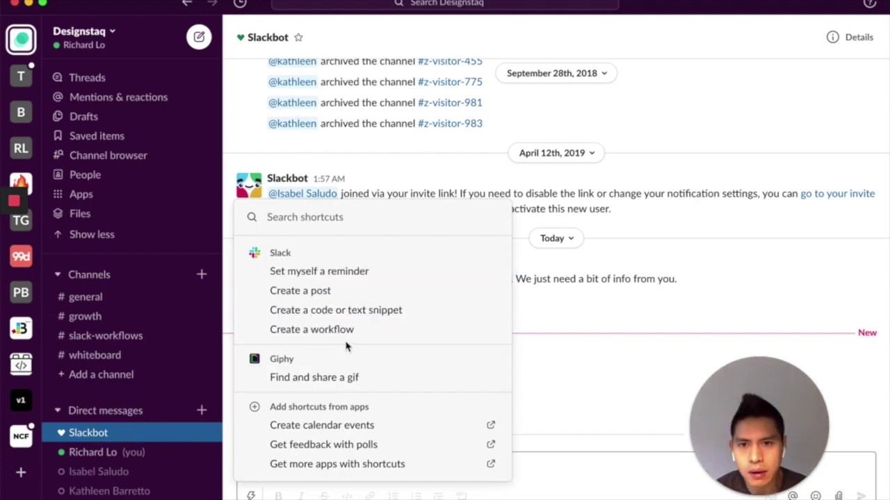
click(546, 335)
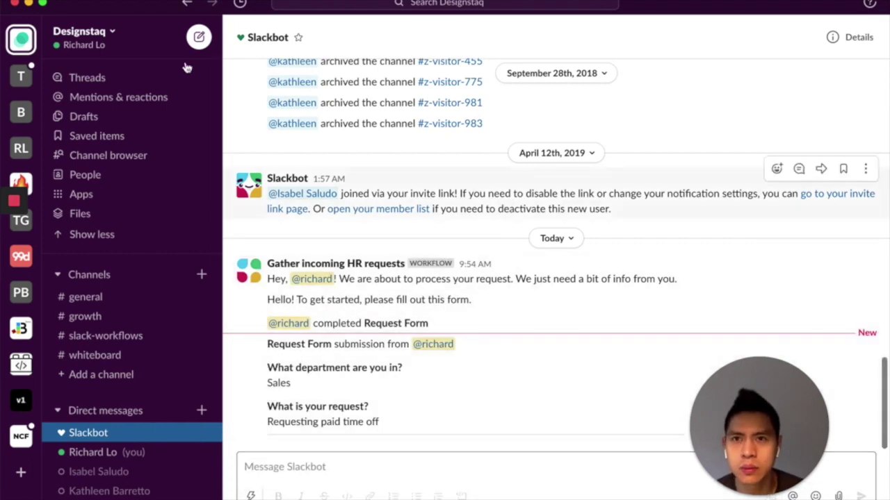
Open Workflow Builder and delete the unpublished "Gather HR Requests" workflow.
click(90, 32)
mouse_move(174, 339)
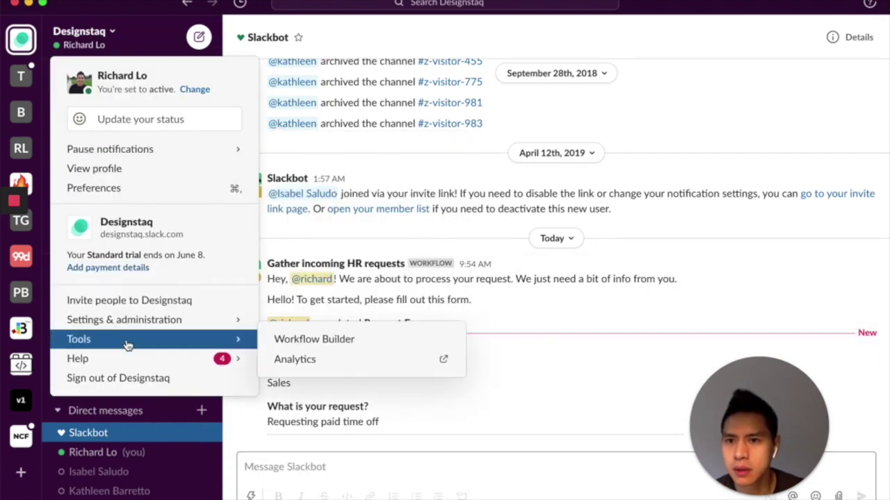
click(305, 340)
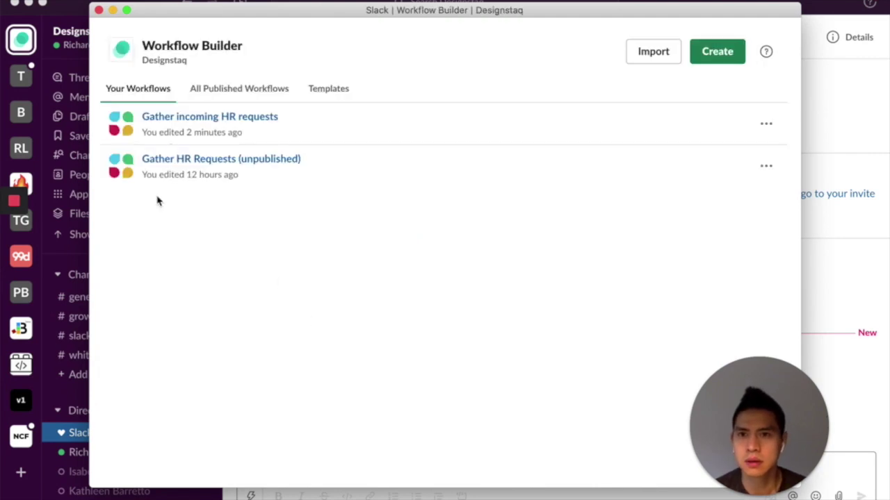
click(766, 123)
click(457, 198)
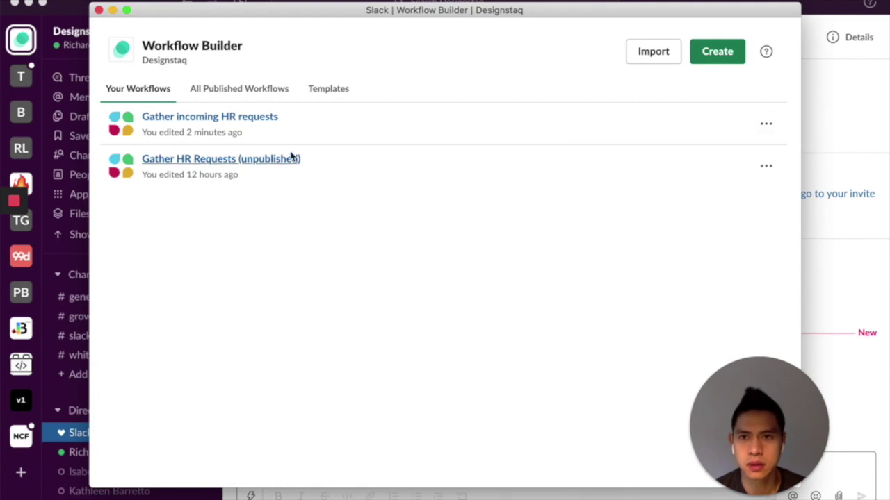
click(766, 165)
click(681, 273)
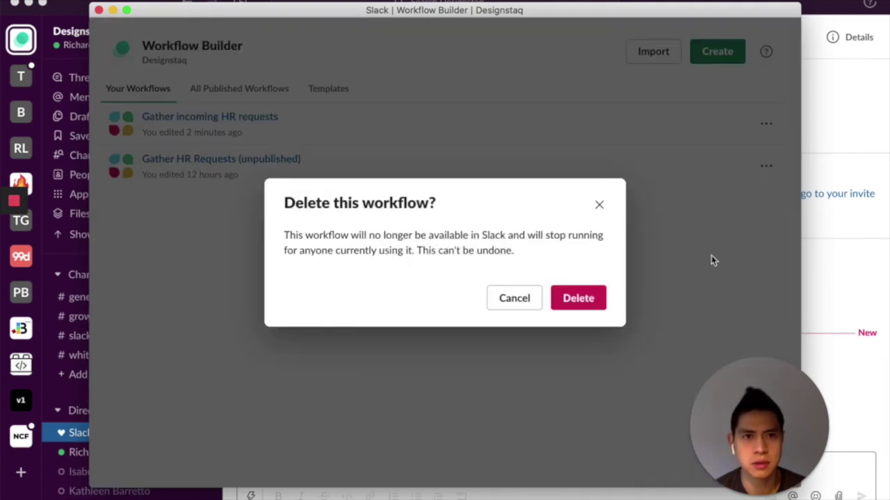
click(574, 298)
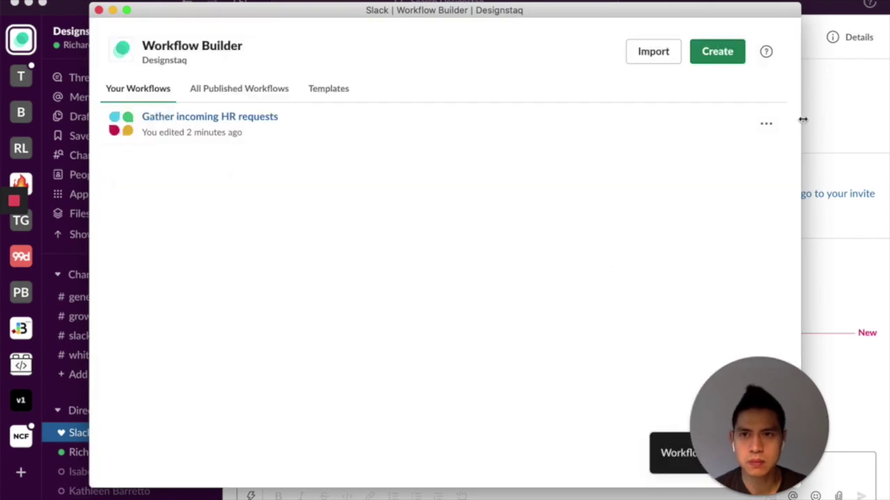
Edit the "Gather incoming HR requests" workflow to include a "Continue" button in its "Send a message" step, and save the step.
click(764, 123)
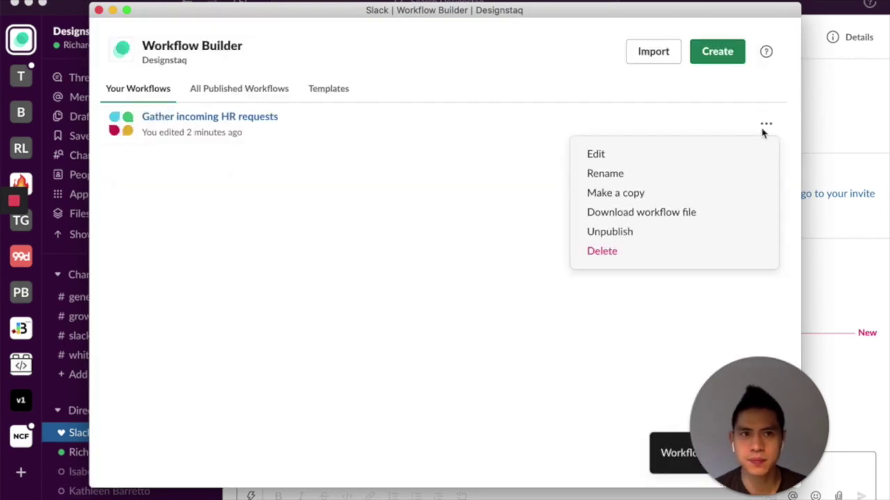
click(689, 159)
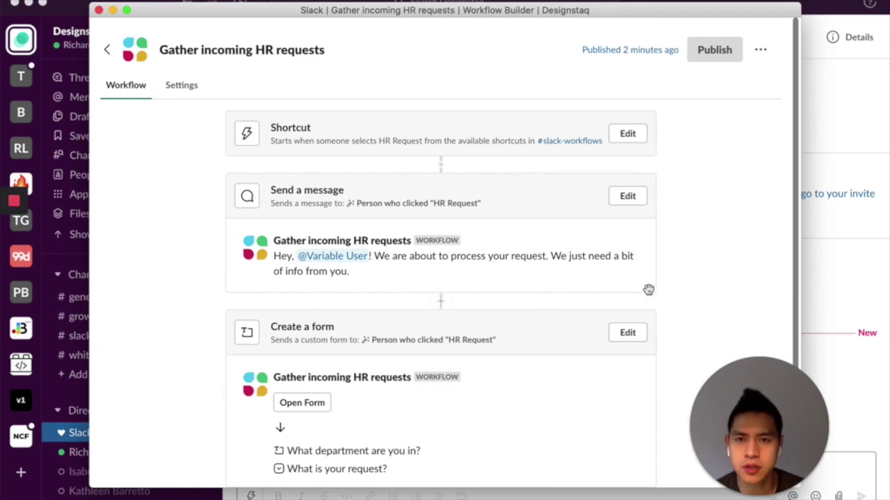
click(627, 196)
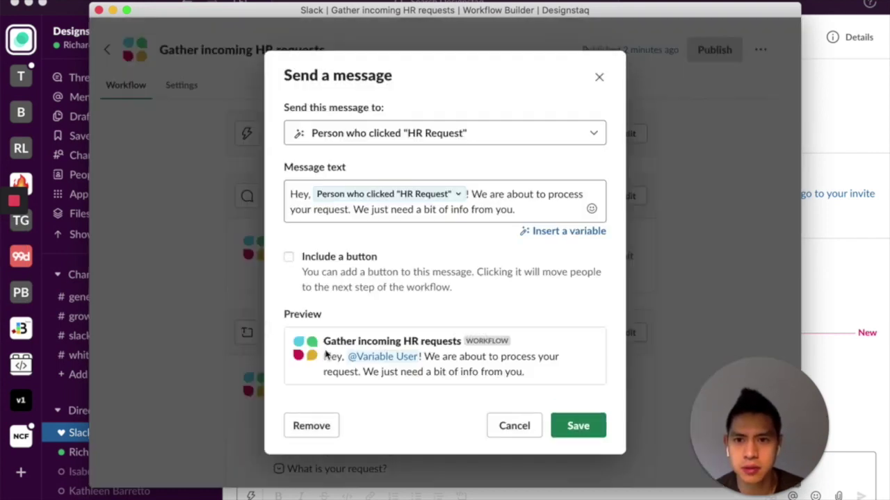
click(290, 258)
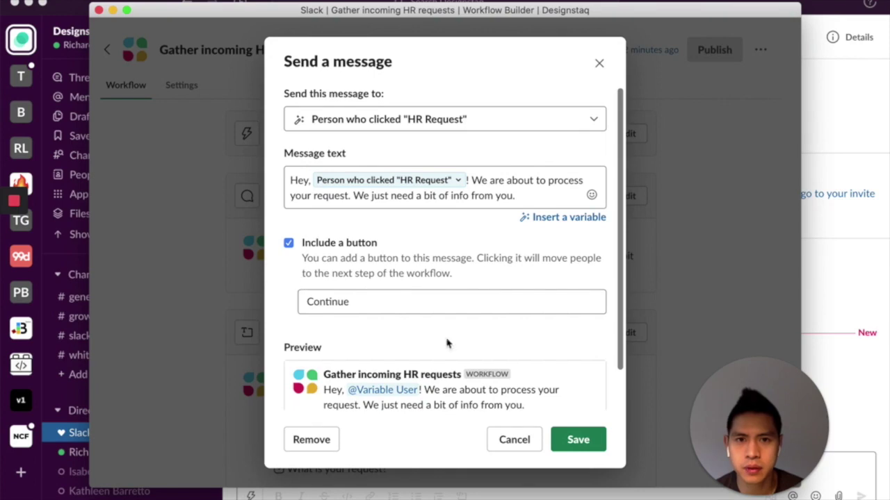
click(591, 437)
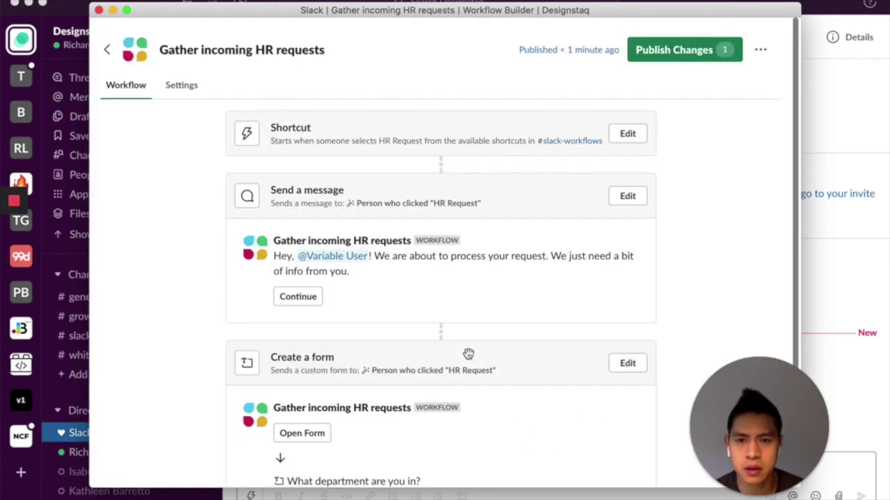
Change the "Create a form" step's recipient to the person who clicked "Continue" and save it.
click(628, 366)
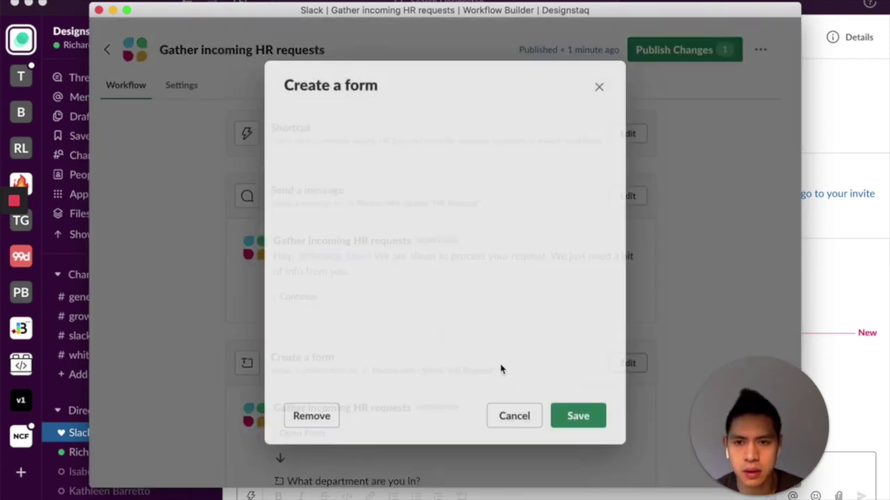
click(376, 173)
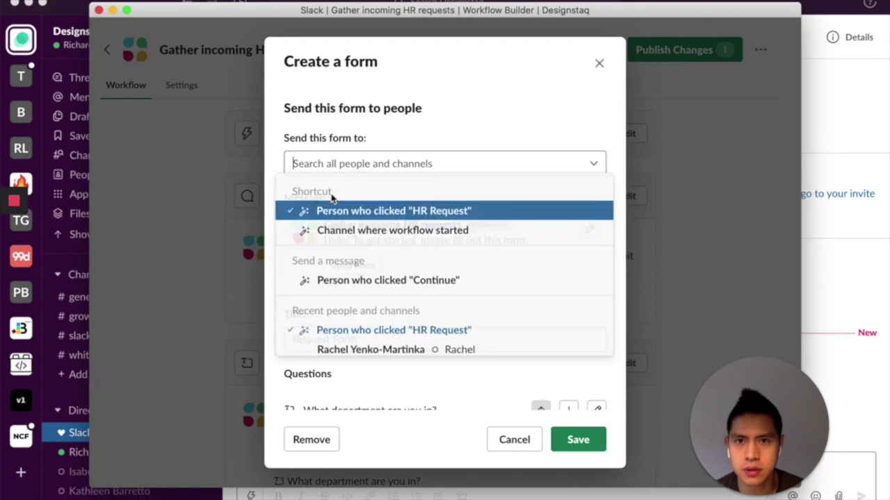
click(335, 281)
click(578, 445)
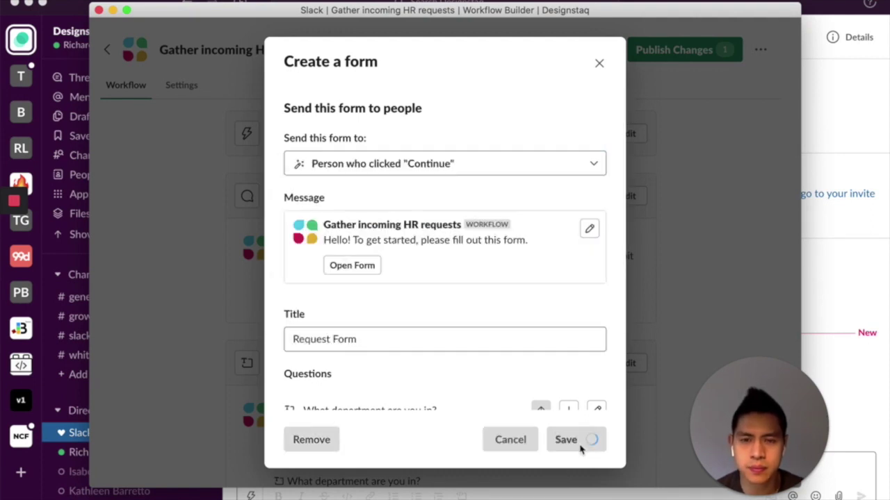
Review the updated workflow sequence and publish the changes.
scroll(473, 332, down, 3)
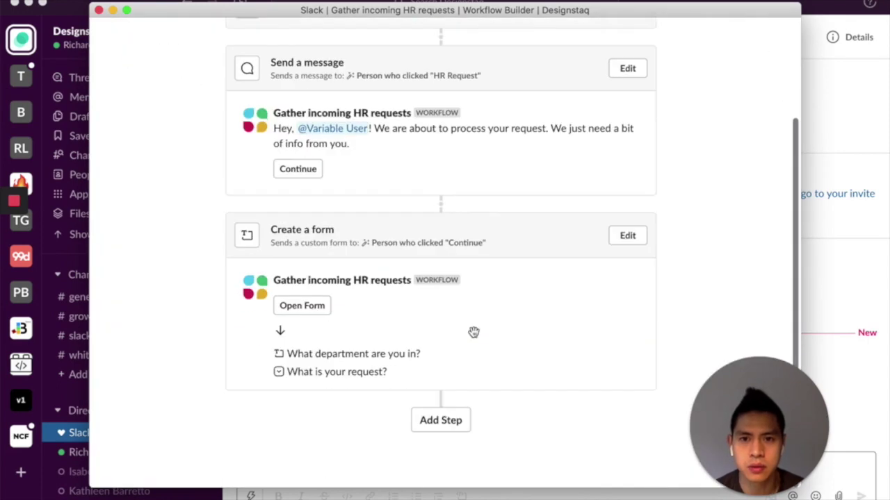
scroll(561, 270, up, 3)
click(657, 51)
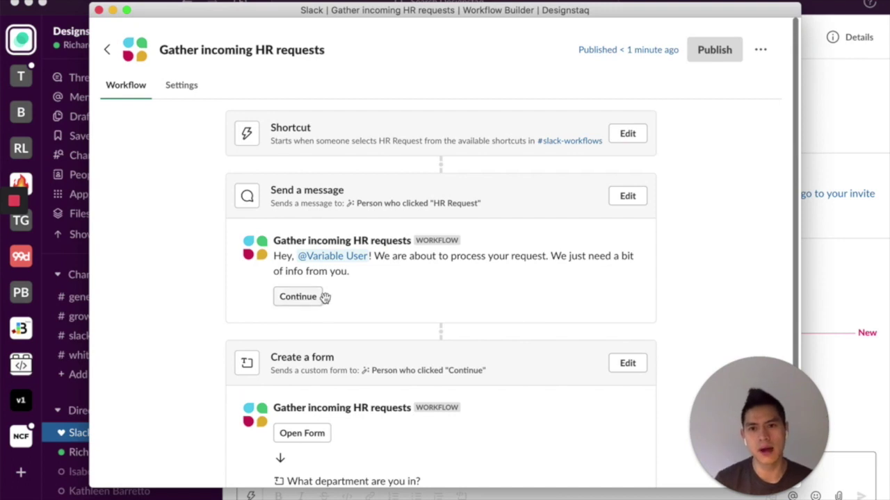
Check the "Create a form" step's settings without editing them, and close Workflow Builder.
scroll(646, 373, down, 2)
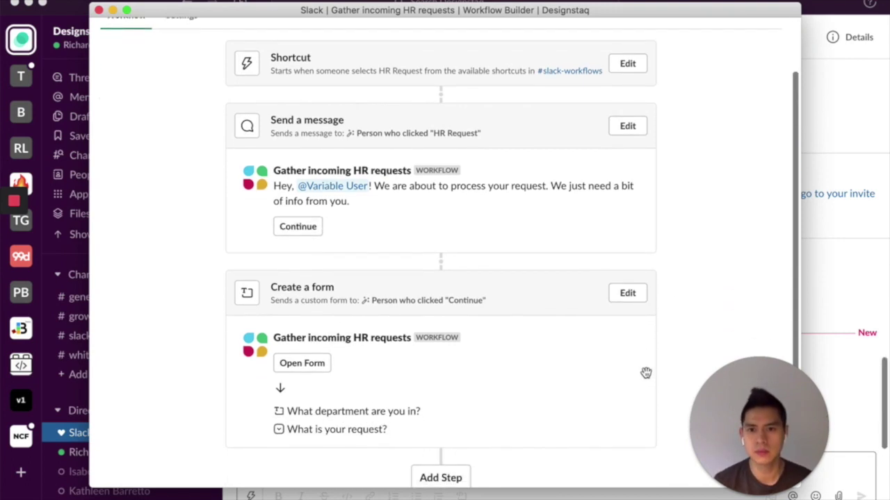
click(627, 294)
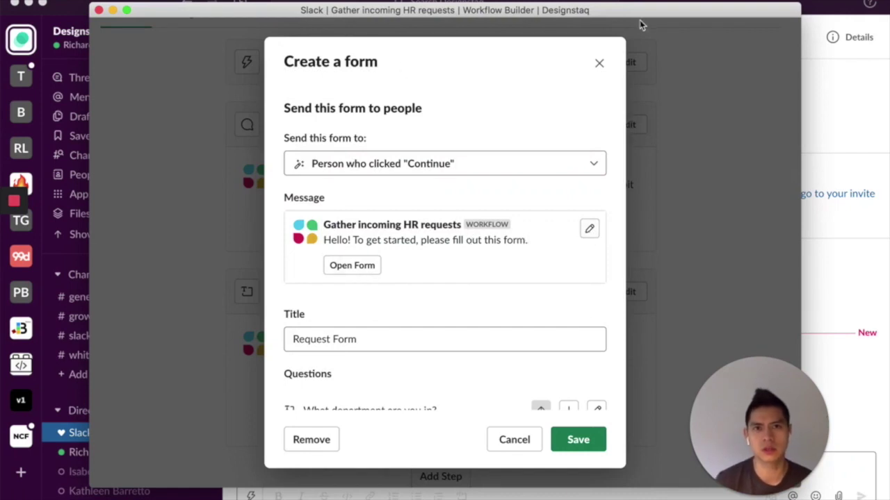
click(601, 63)
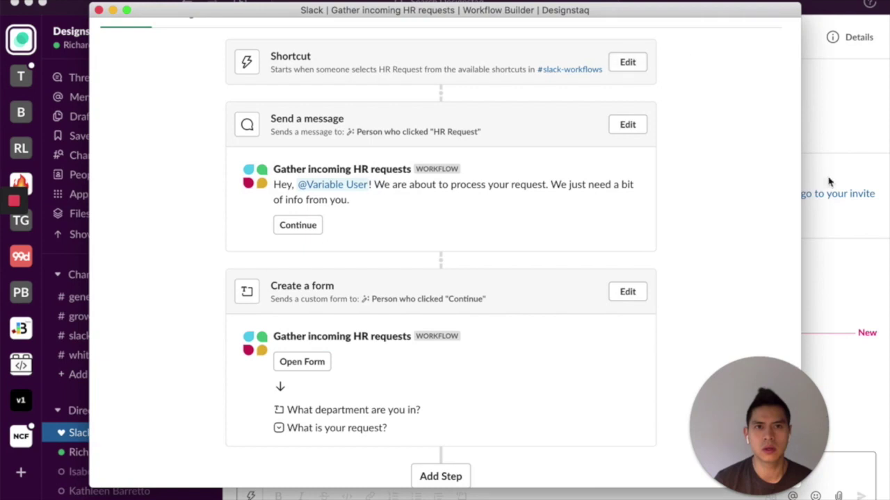
key(Escape)
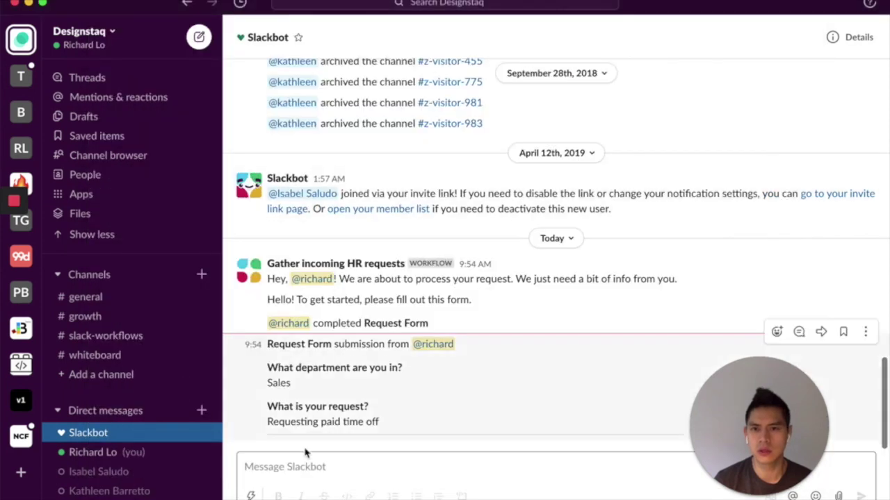
Start the HR Request workflow from the shortcuts of the #slack-workflows channel.
click(251, 496)
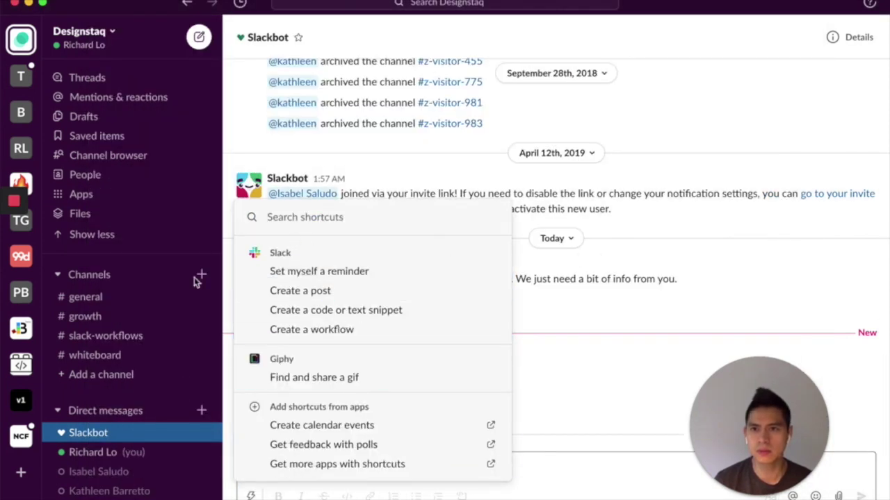
key(Escape)
click(109, 340)
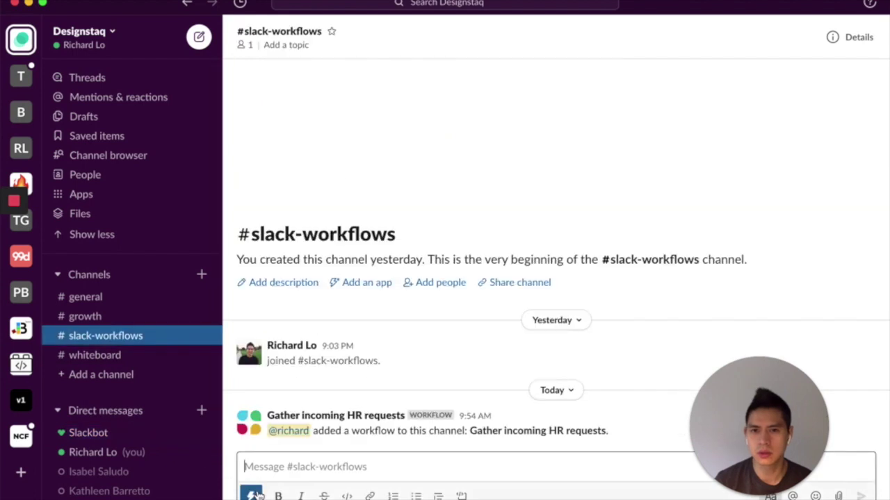
click(251, 495)
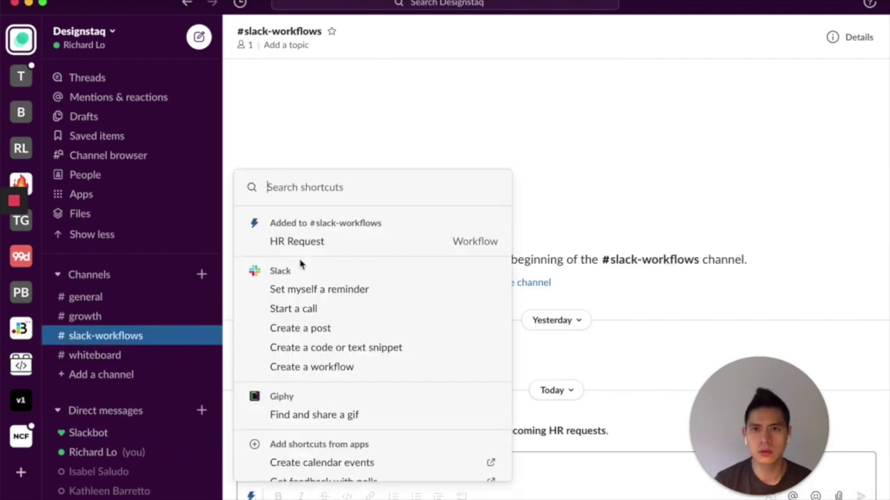
click(314, 243)
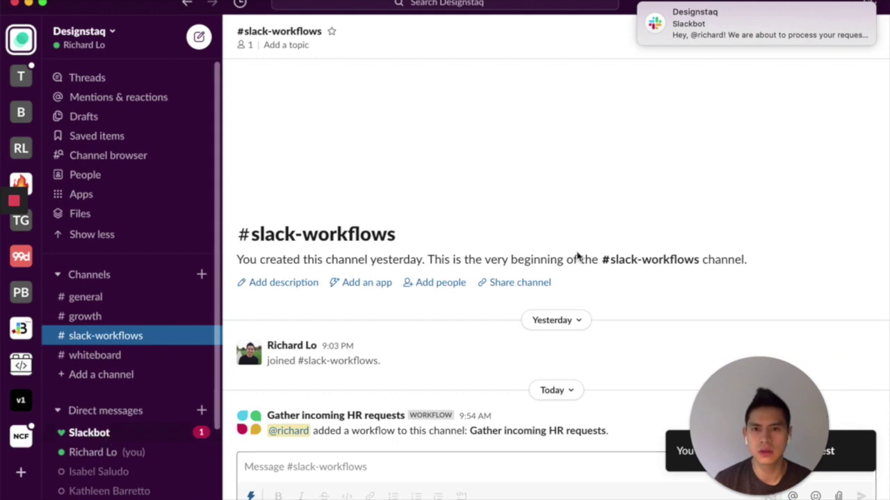
Continue the workflow in the Slackbot conversation, then check its Request Form and introductory message without submitting anything.
key(alt+shift+Down)
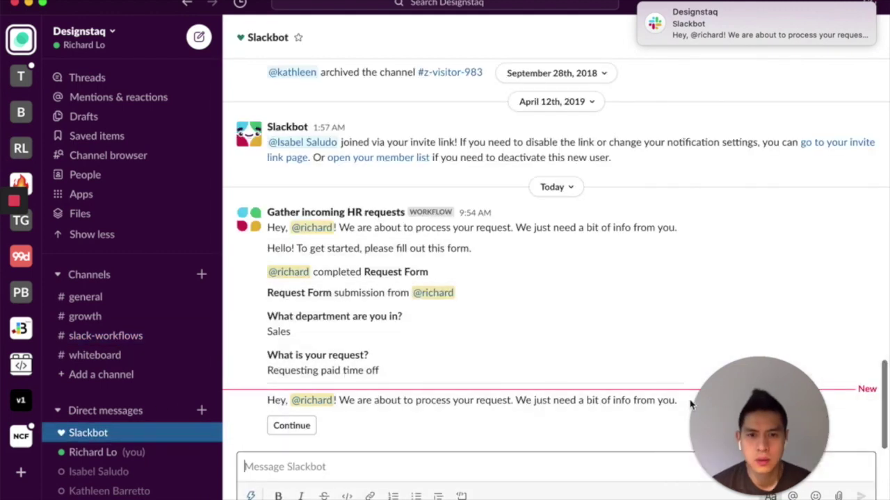
click(291, 425)
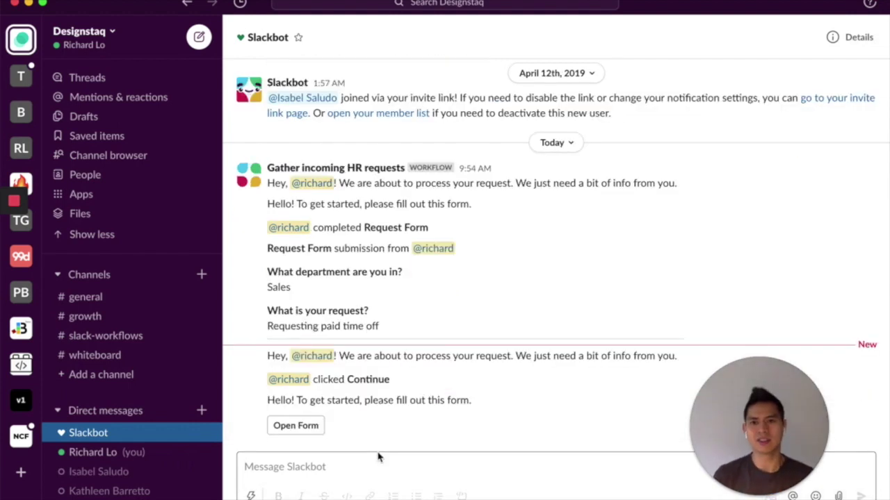
click(294, 425)
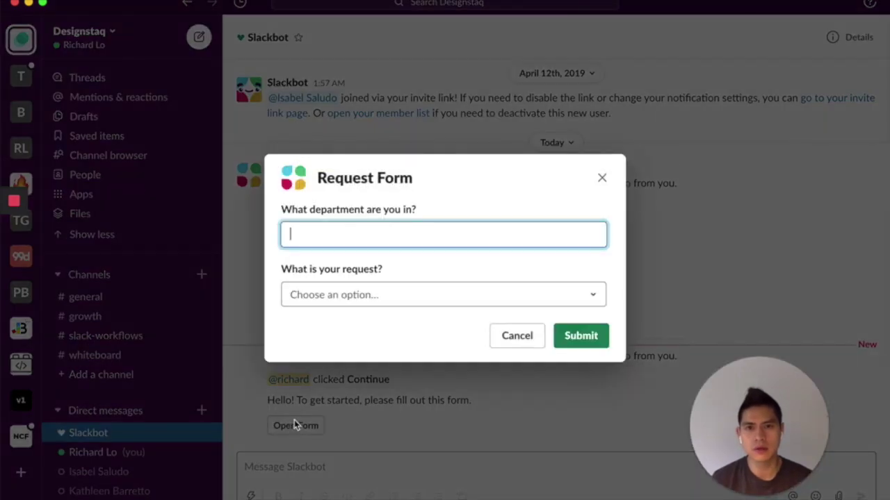
click(601, 178)
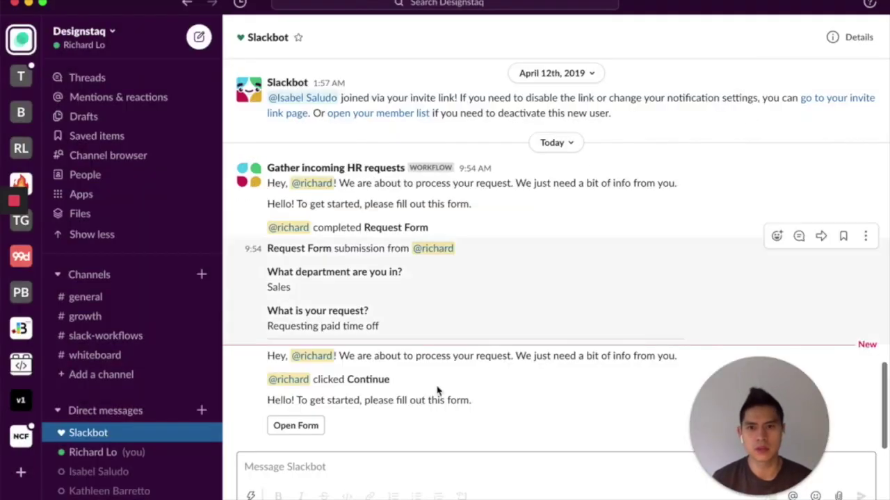
drag(267, 401, 431, 399)
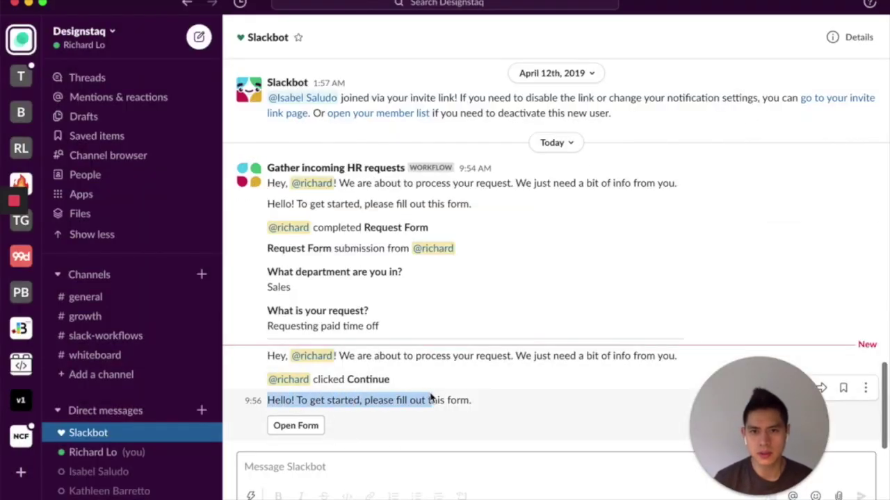
click(348, 394)
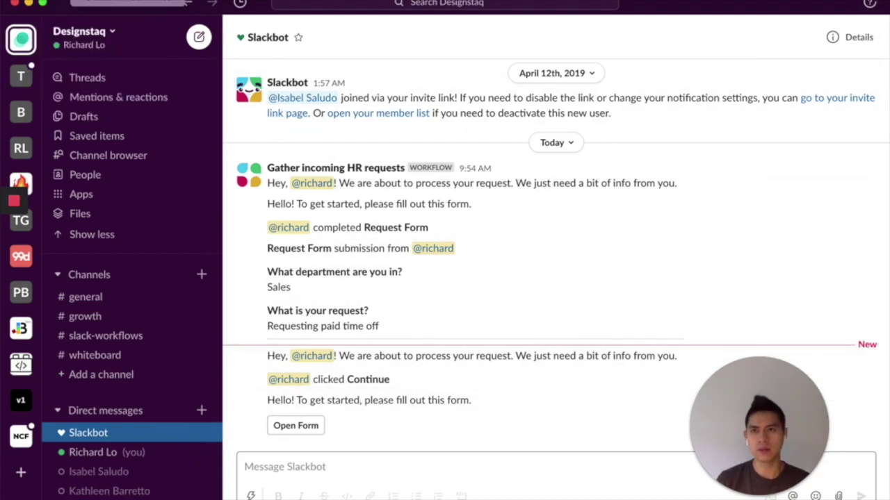
Open the "Gather incoming HR requests" workflow for editing in Workflow Builder.
click(108, 35)
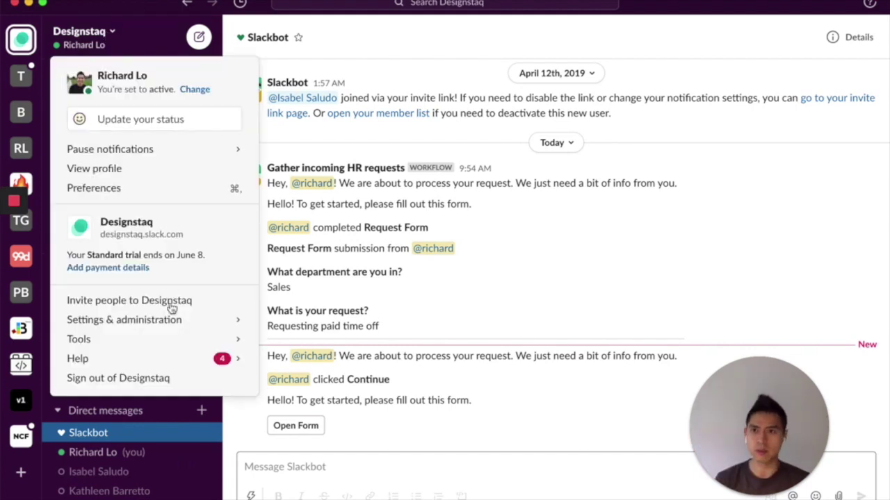
mouse_move(160, 348)
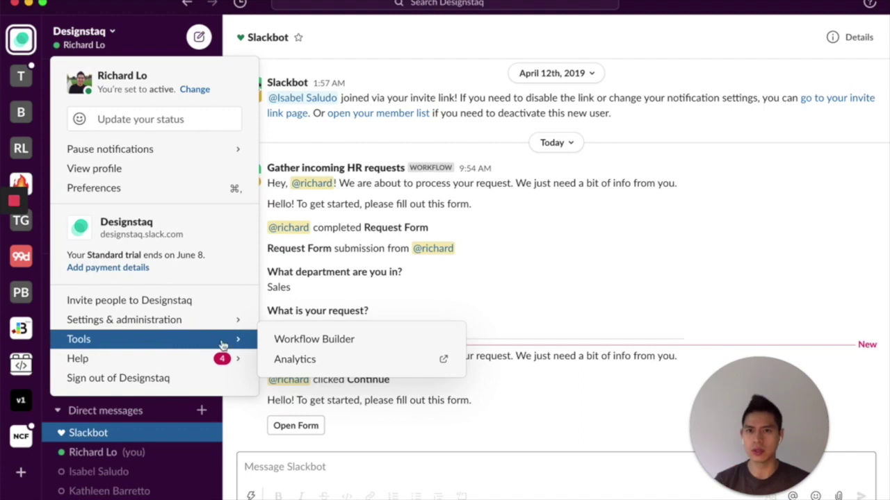
click(295, 341)
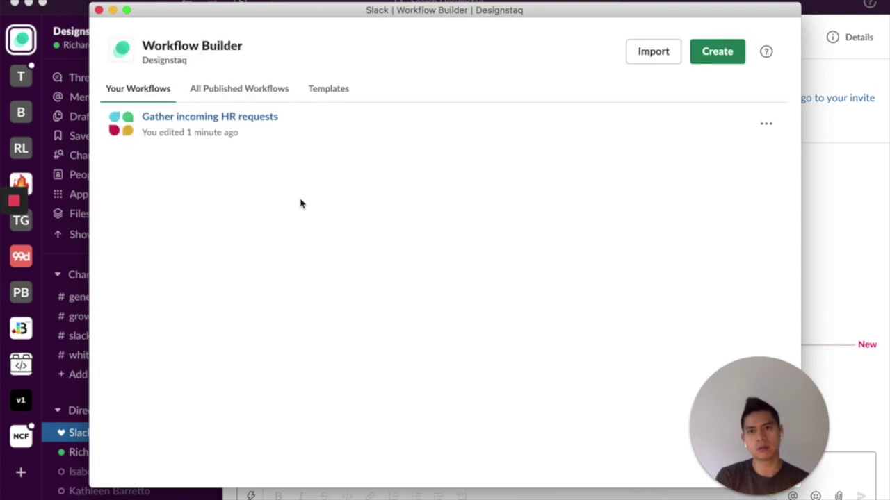
click(763, 127)
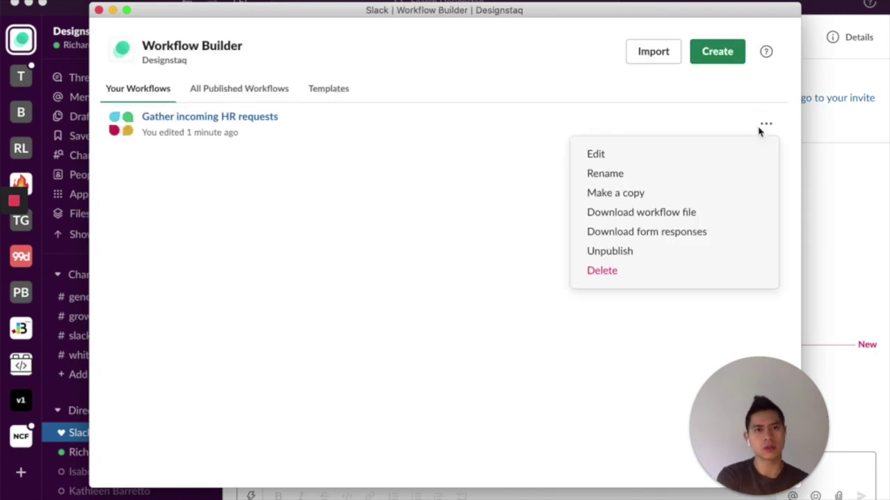
click(729, 151)
scroll(538, 311, down, 4)
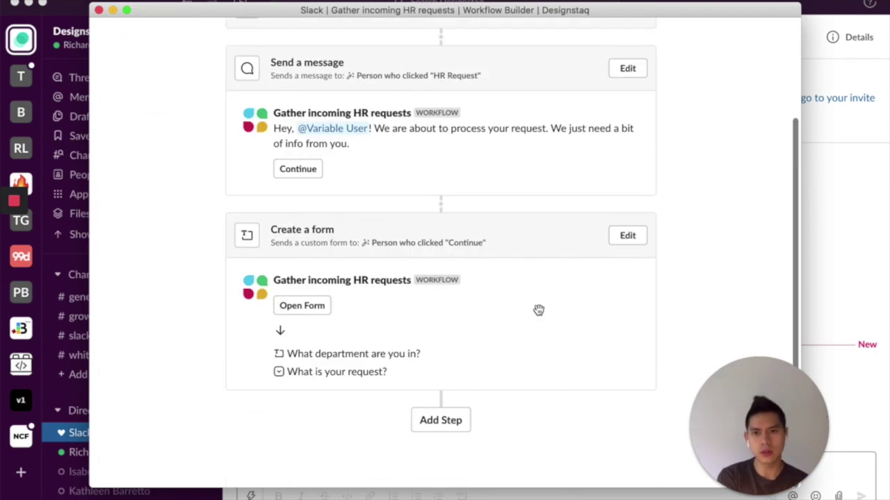
Set the "Create a form" step to send submitted responses to the slack-workflows channel, and save it.
click(635, 240)
scroll(403, 293, down, 5)
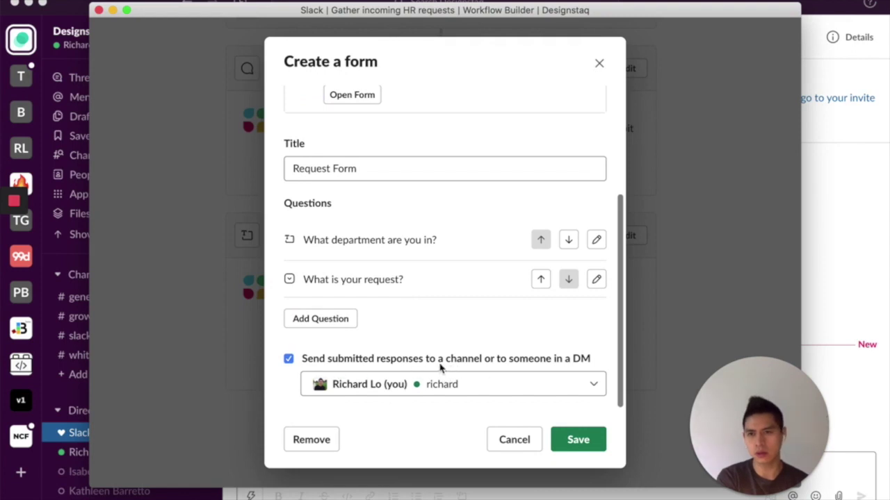
click(413, 385)
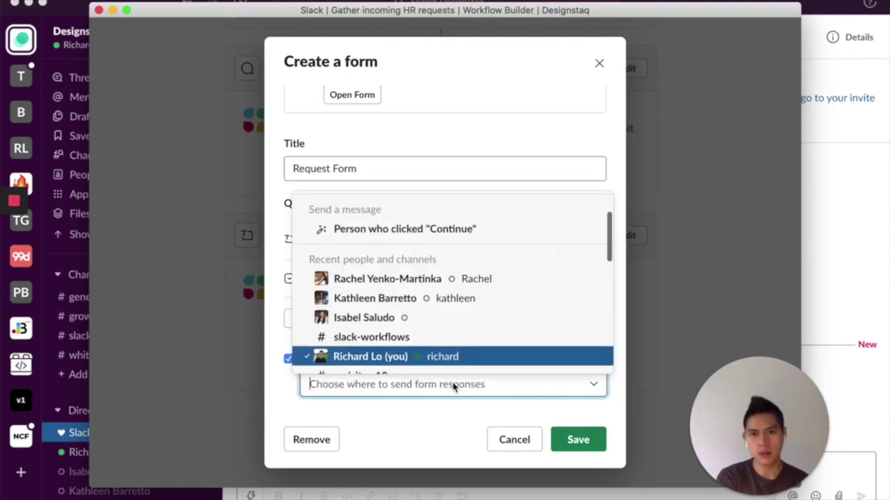
click(402, 339)
click(584, 439)
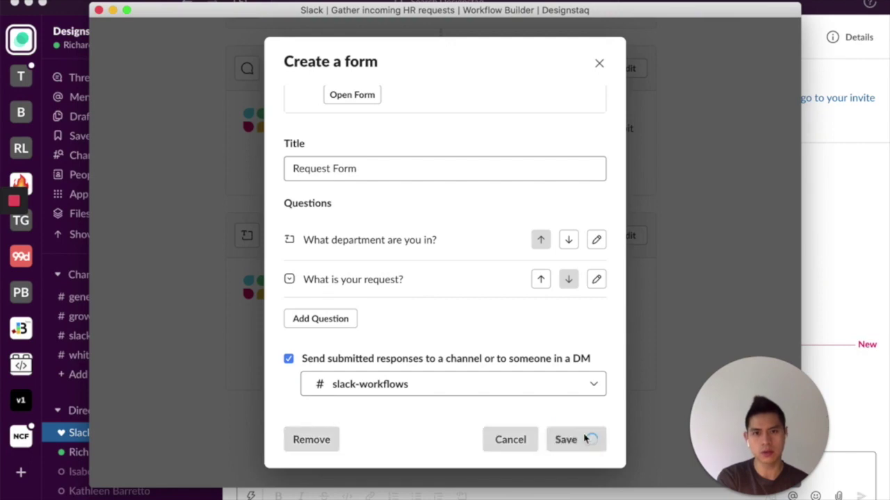
Change the "Create a form" step's message text to "Please fill out this form." and save the step.
click(629, 240)
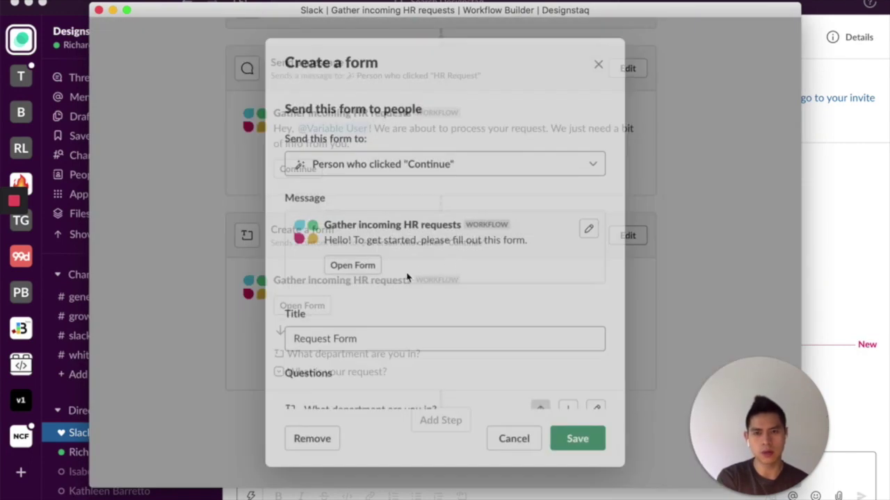
click(588, 229)
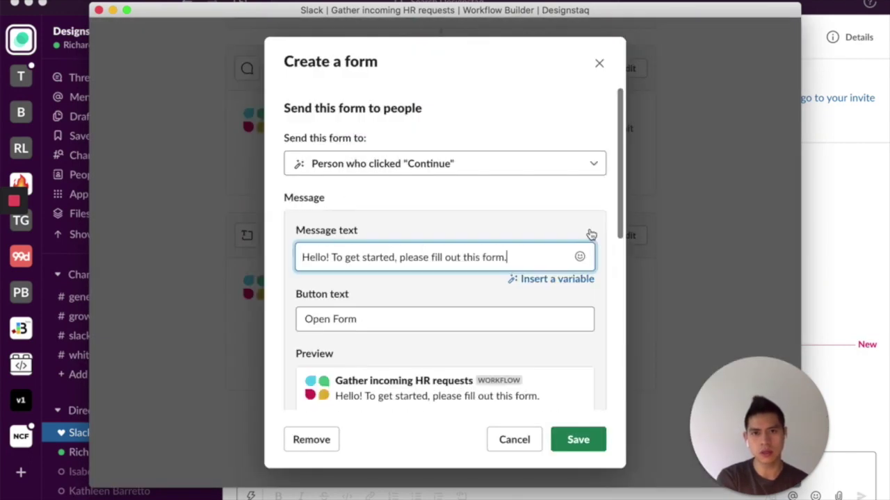
triple_click(509, 251)
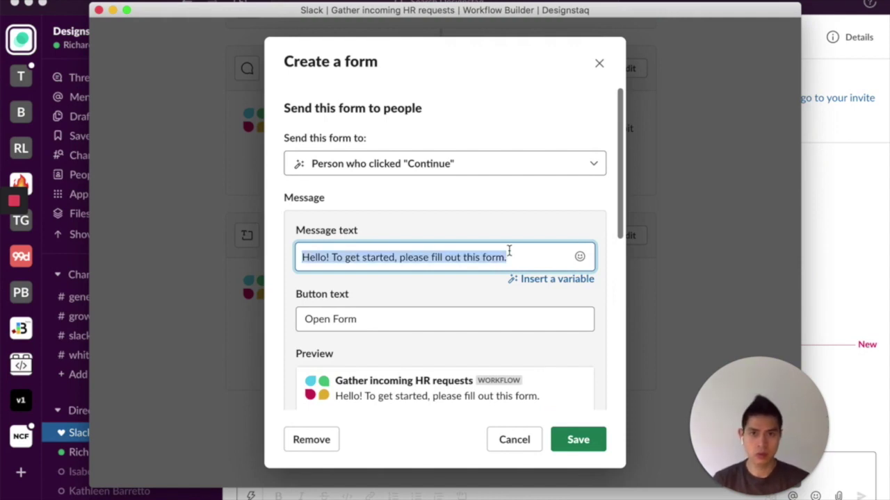
text(Pleas)
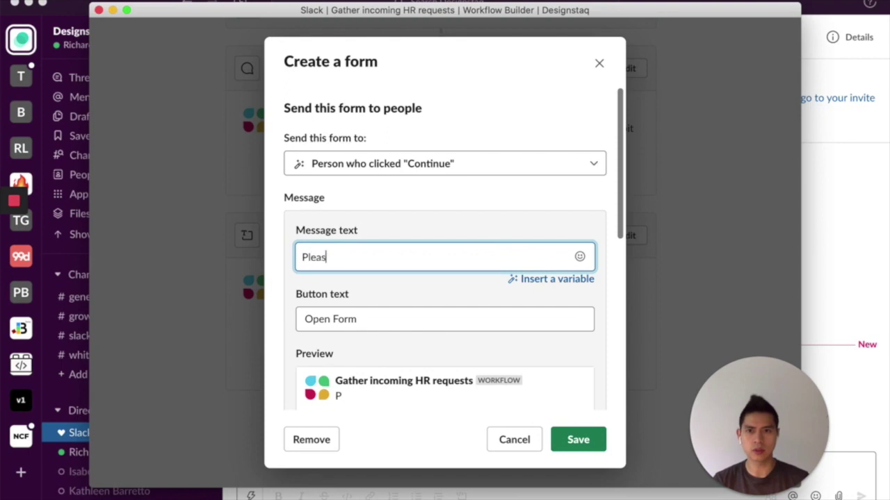
text(e fill out this form.)
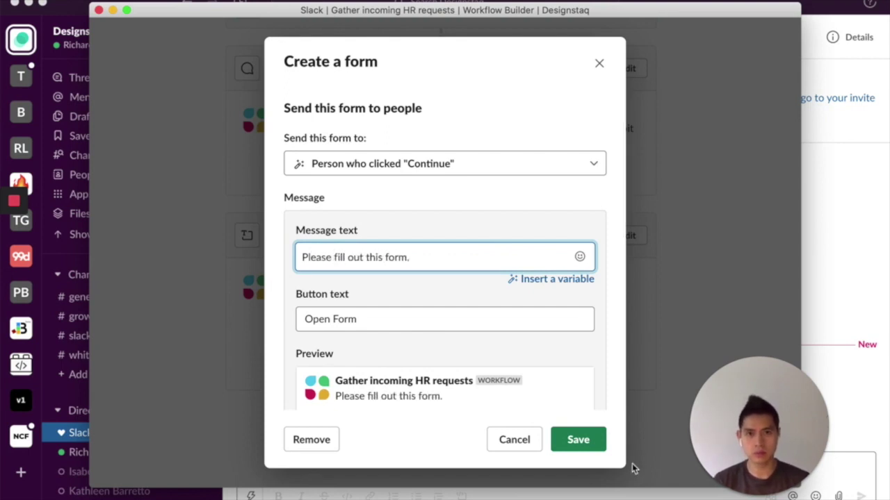
click(578, 439)
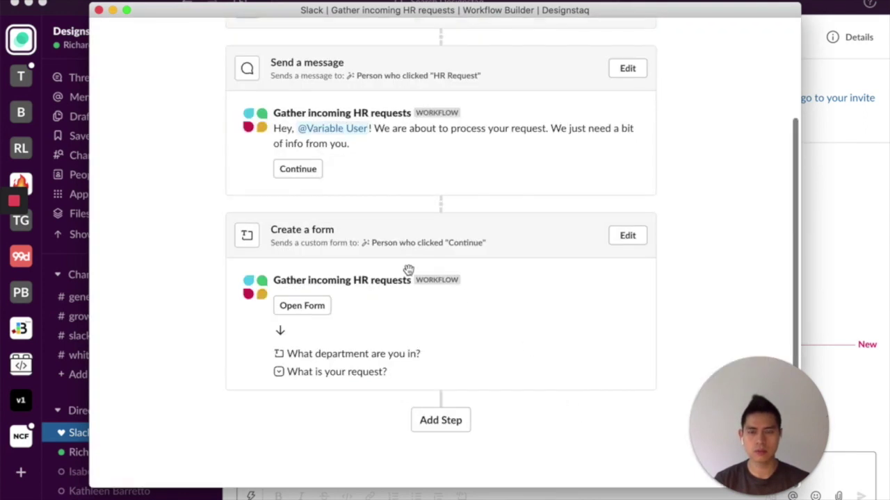
Publish the workflow changes and close Workflow Builder.
scroll(695, 70, up, 3)
click(723, 48)
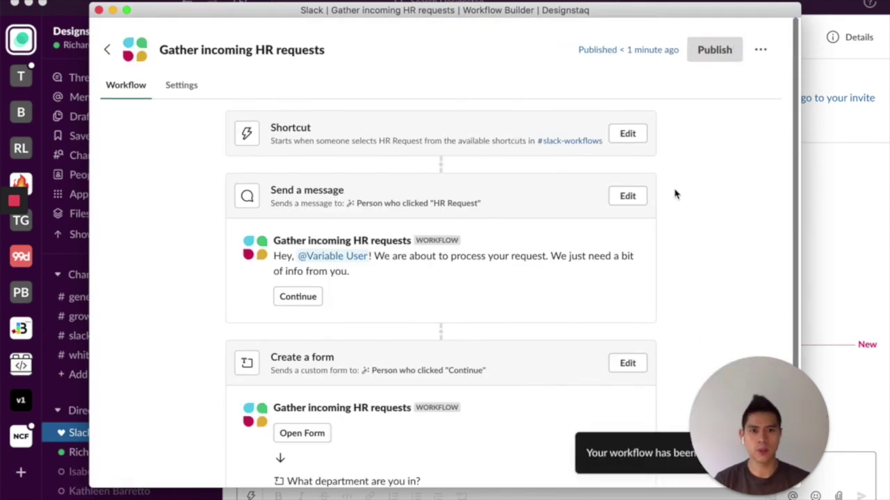
click(98, 11)
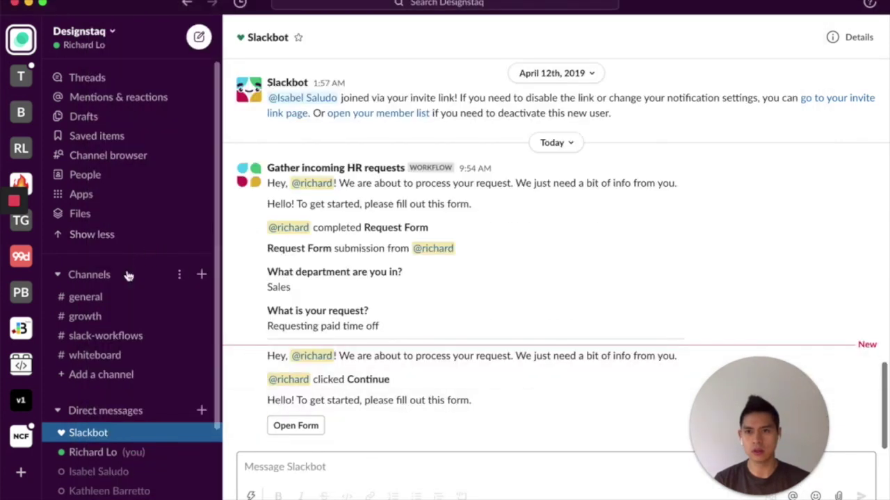
Run the HR Request workflow again from #slack-workflows and continue past its greeting message in the Slackbot conversation.
click(149, 340)
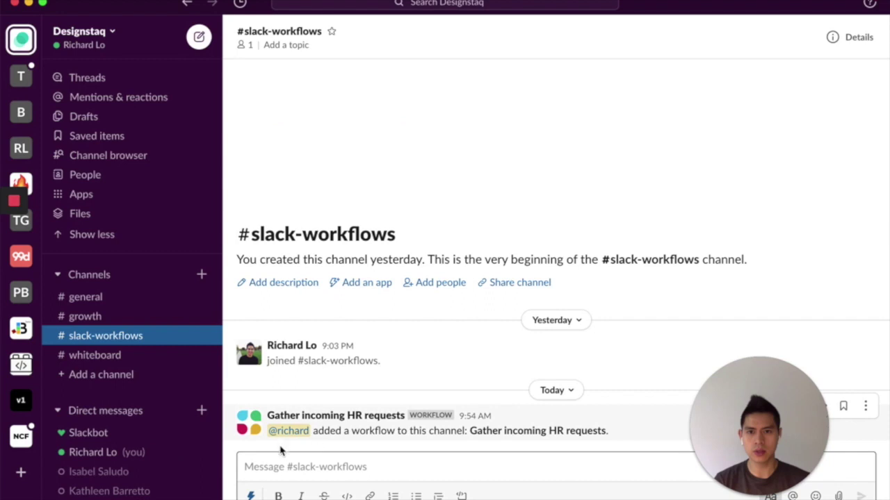
click(251, 496)
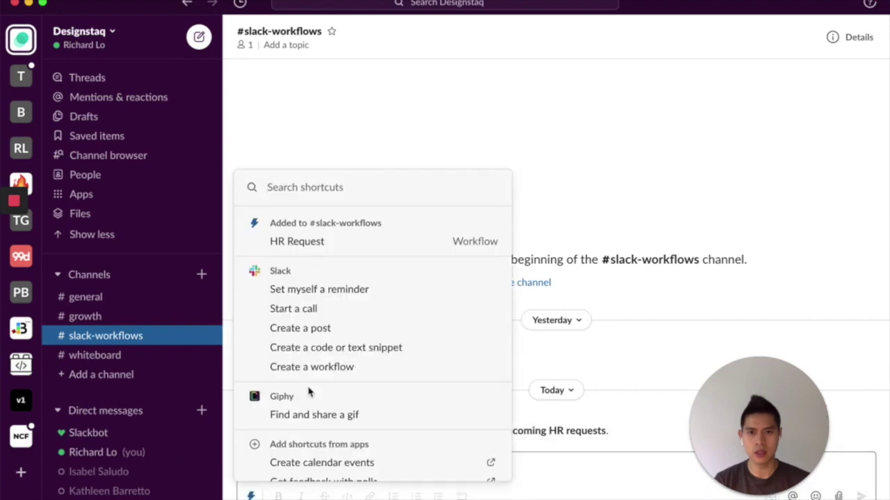
click(298, 240)
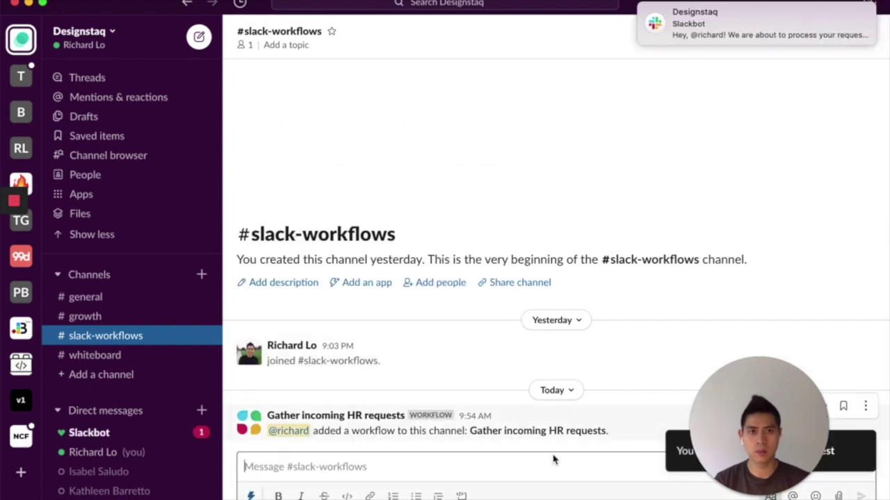
click(195, 432)
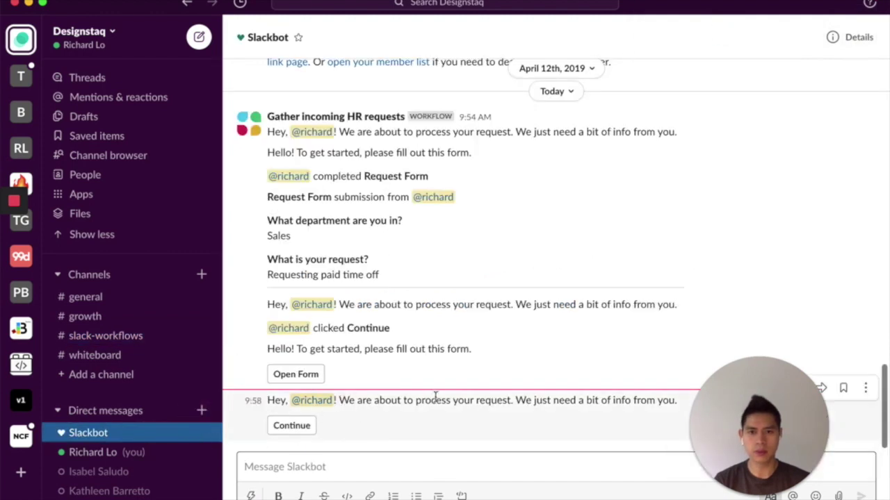
click(293, 426)
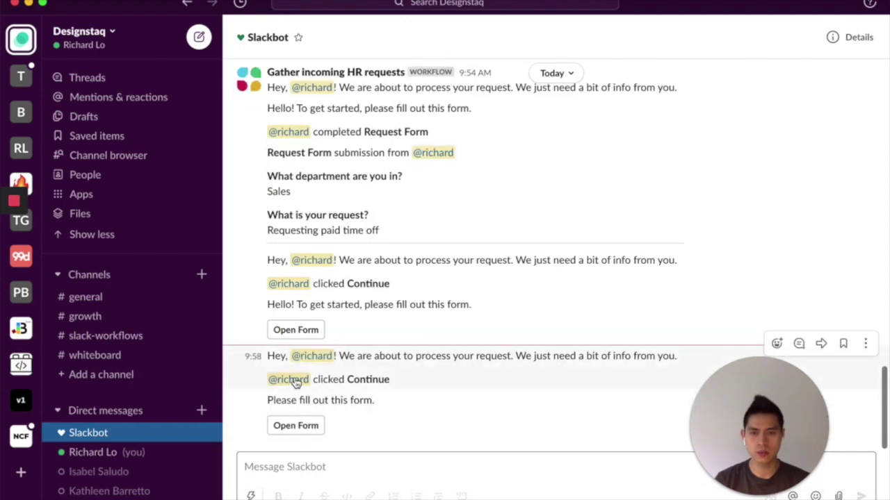
Fill in the Request Form with department "Sales" and request "Requesting paid time off", and submit it.
click(297, 431)
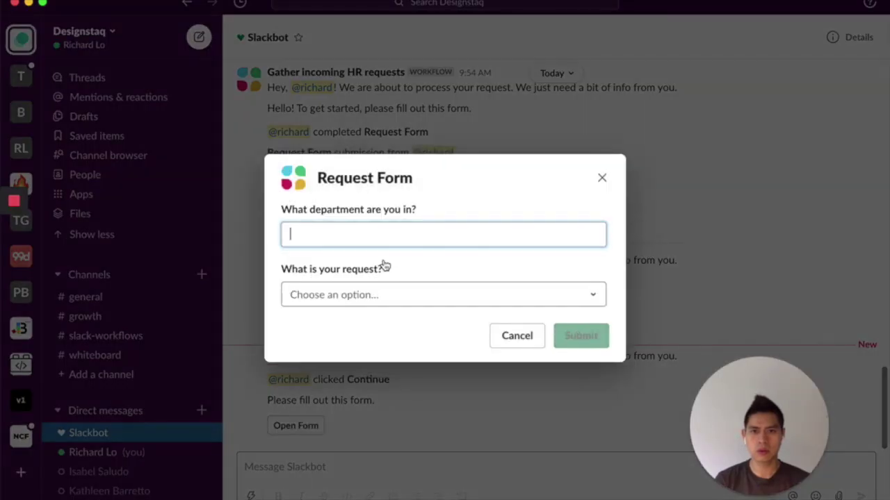
text(Sales)
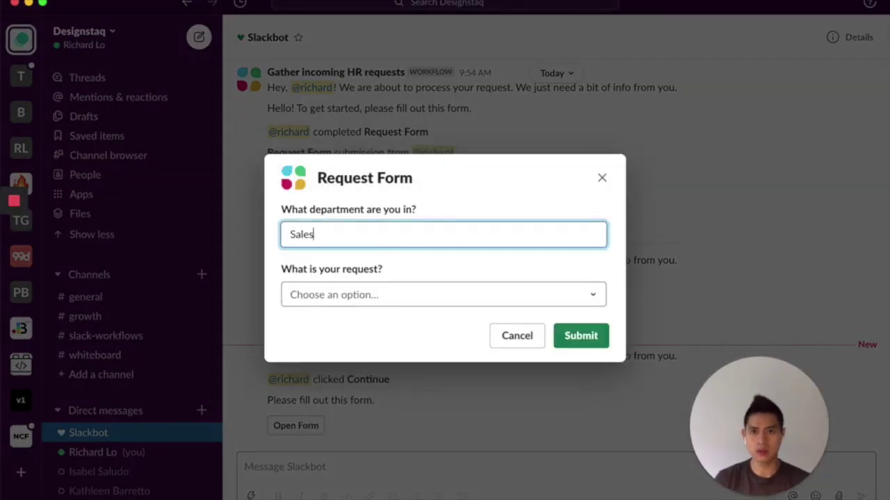
click(374, 289)
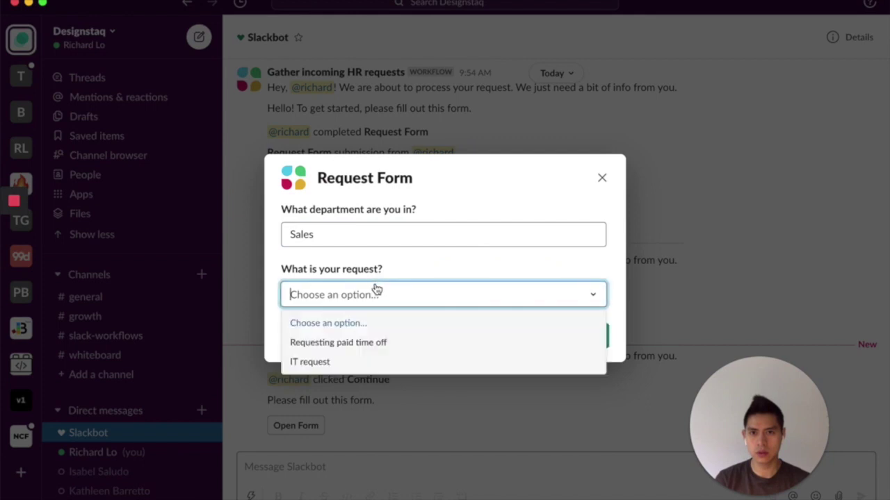
click(335, 348)
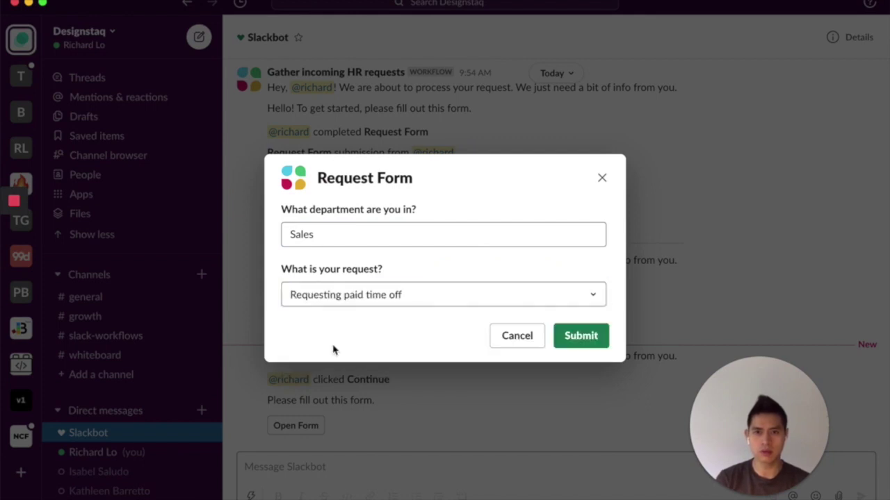
click(576, 336)
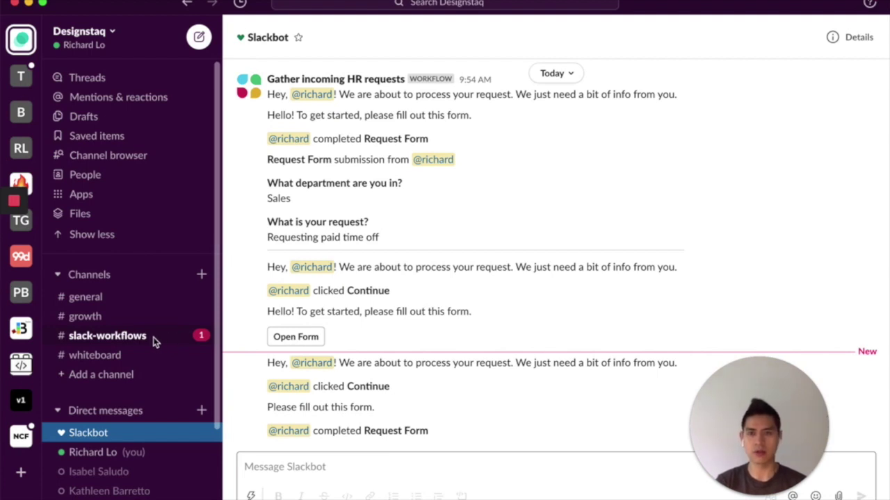
Examine the Request Form submission posted by the workflow in the #slack-workflows channel.
click(145, 341)
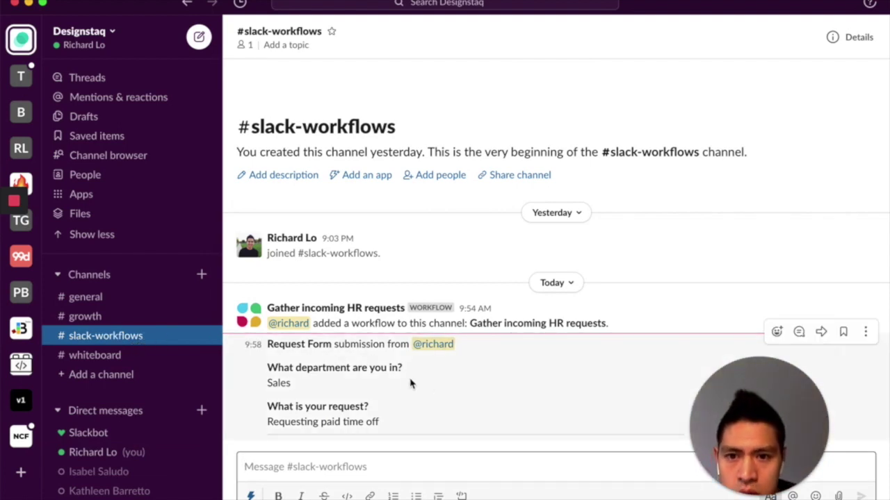
drag(307, 343, 468, 430)
click(351, 368)
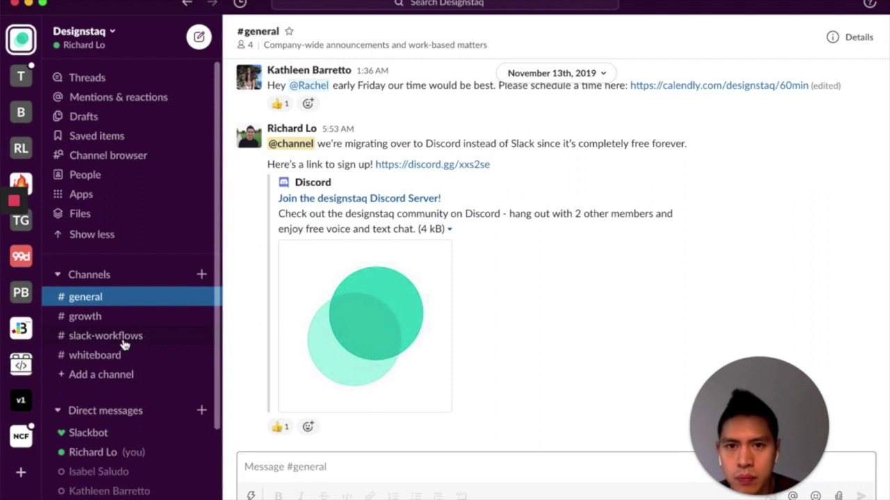
key(alt+Down)
key(alt+Down)
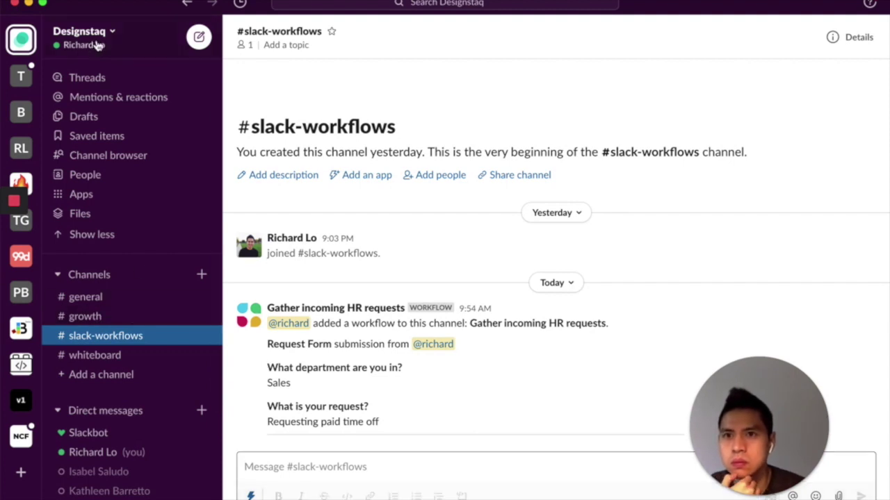
Open Workflow Builder and look through the published workflows and the available templates.
click(73, 43)
mouse_move(178, 341)
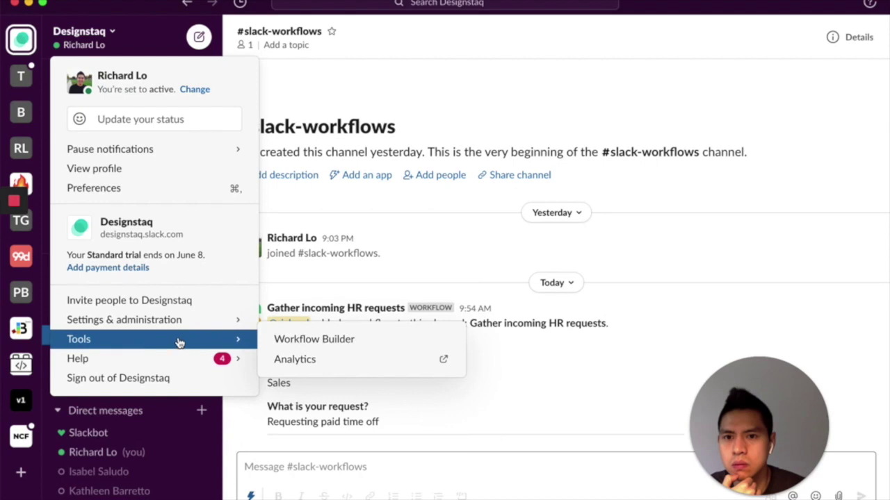
click(306, 338)
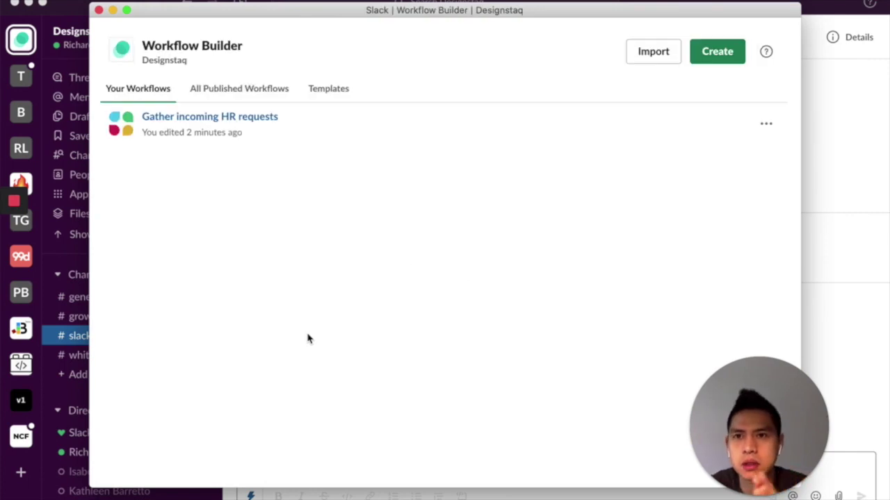
click(240, 96)
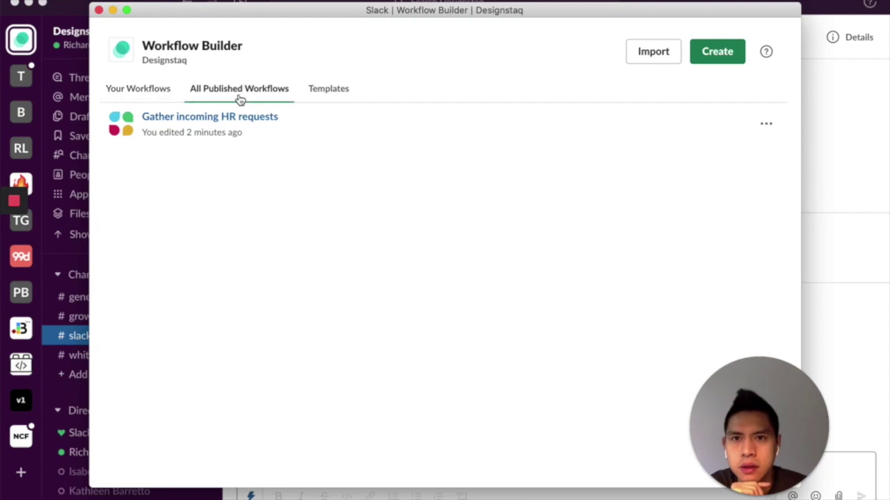
click(316, 92)
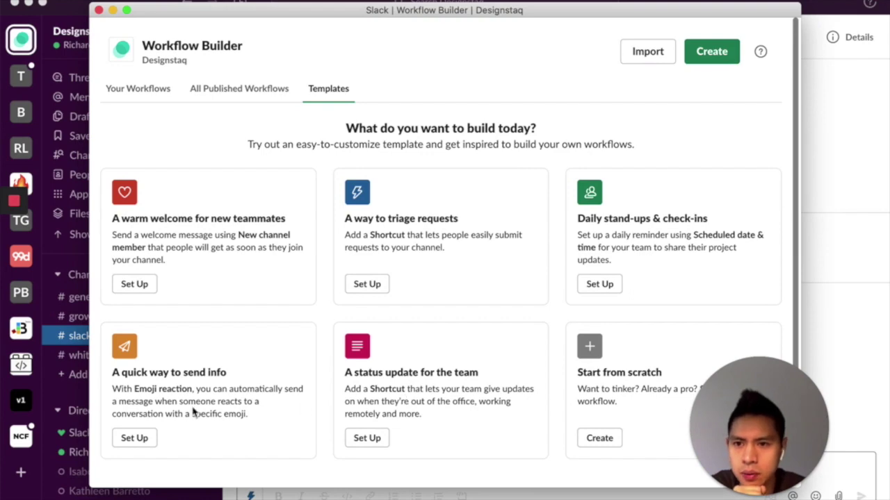
scroll(194, 412, down, 2)
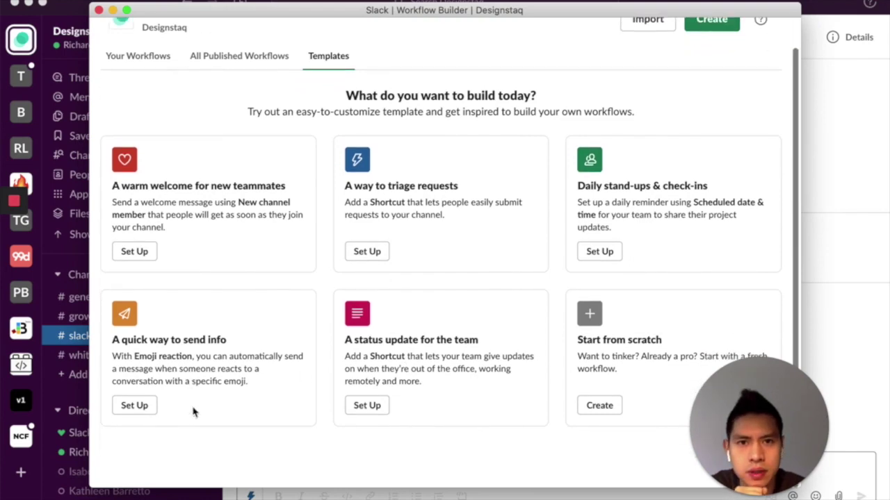
scroll(194, 412, up, 2)
Start creating a workflow named "TEST" and choose Webhook as the way to start it.
click(728, 57)
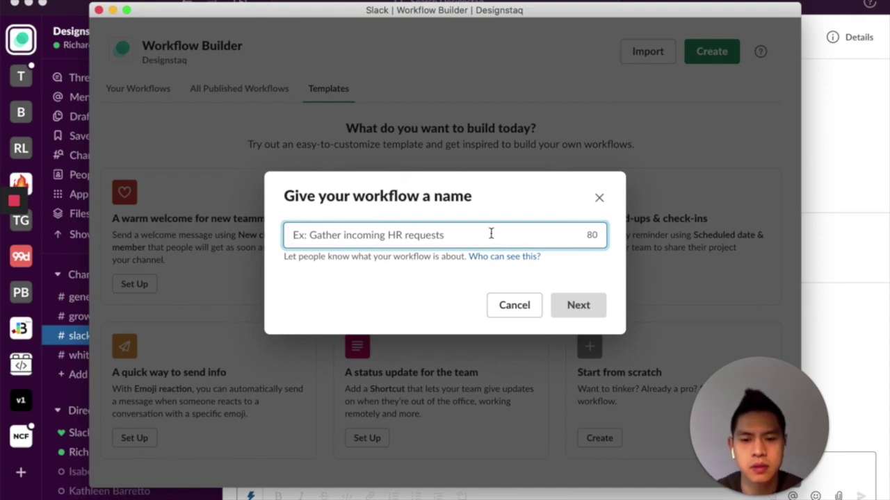
text(TEST)
click(601, 308)
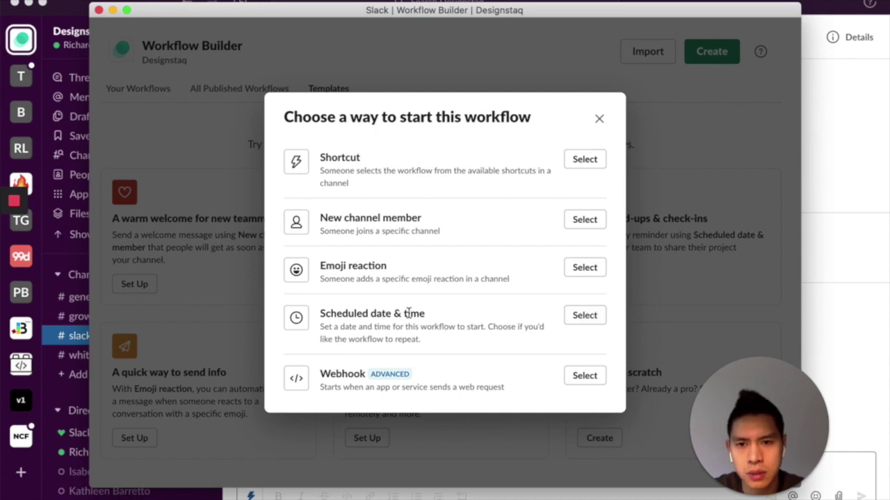
drag(330, 374, 373, 389)
click(391, 387)
triple_click(393, 386)
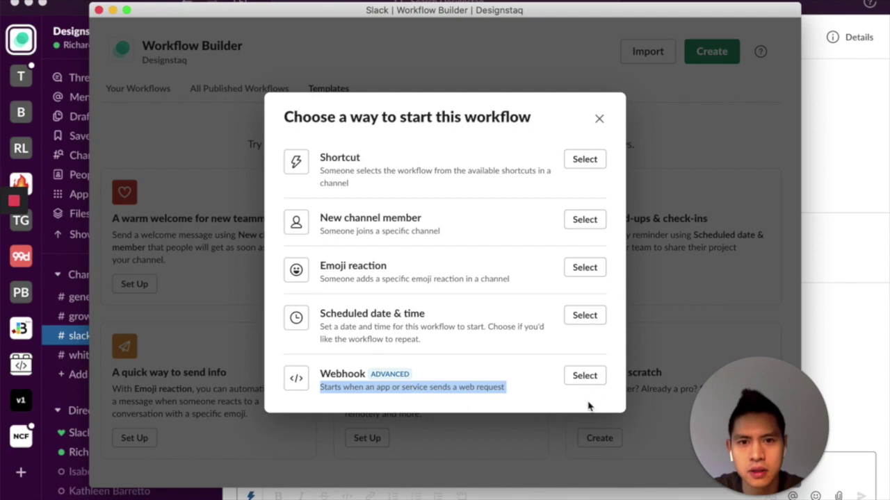
click(584, 376)
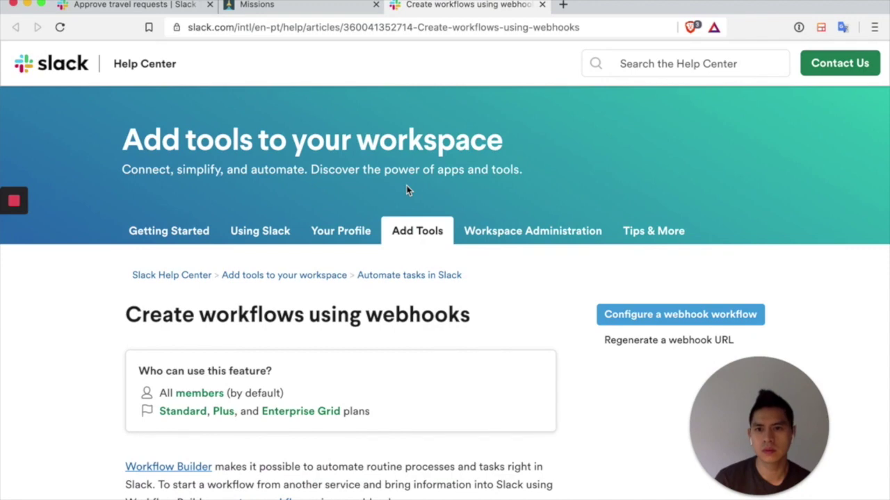
Read the Slack Help Center article "Create workflows using webhooks" on request URLs, custom variables, publishing and testing.
scroll(408, 191, down, 5)
scroll(408, 190, down, 3)
scroll(407, 187, down, 11)
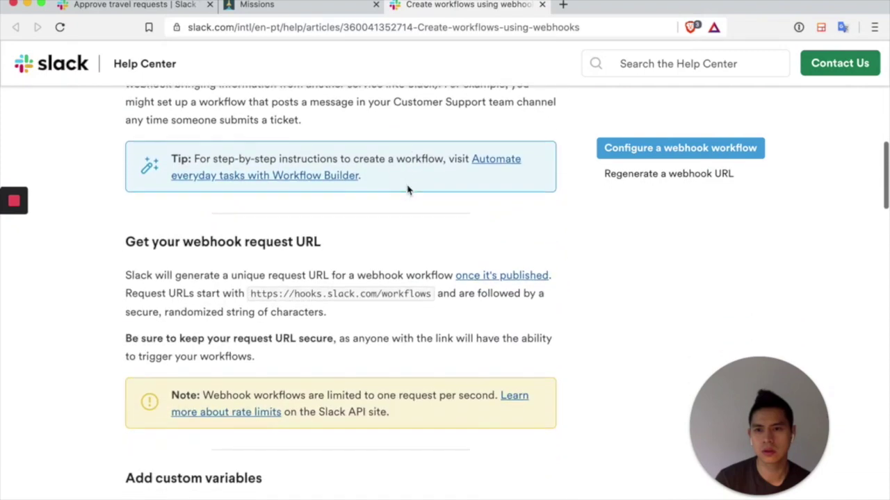
scroll(408, 190, down, 17)
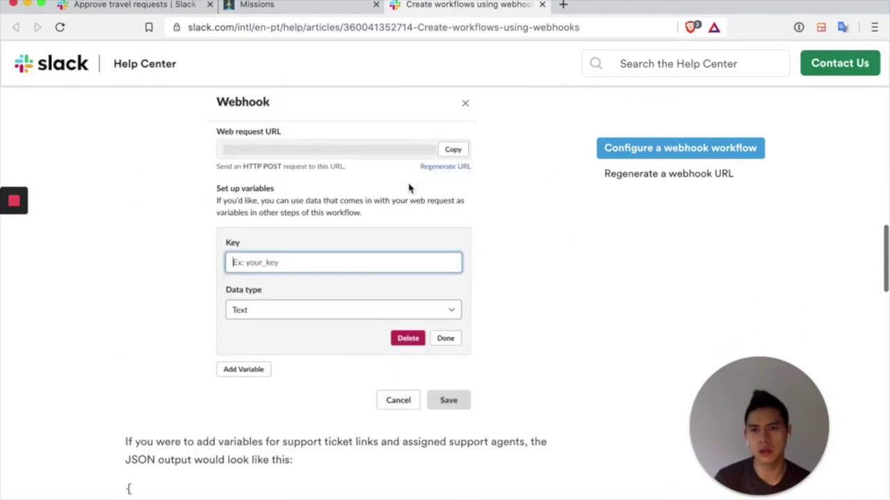
scroll(408, 189, down, 15)
scroll(408, 188, up, 5)
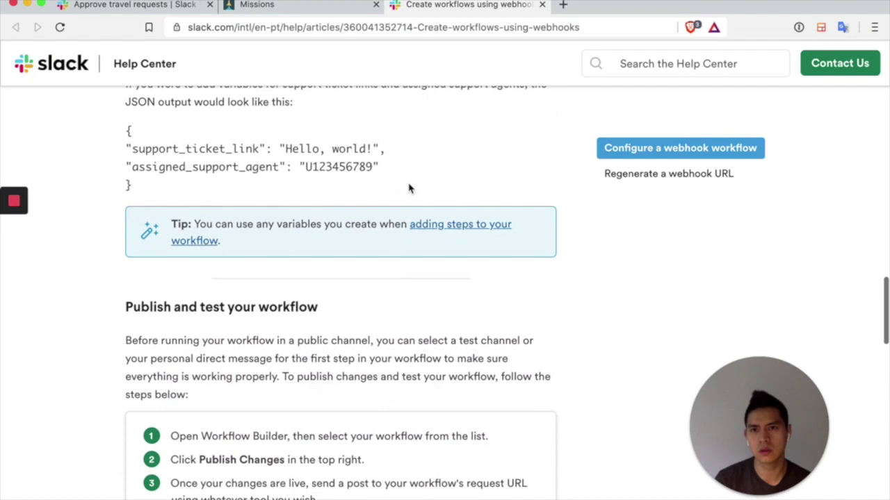
Switch back to Slack to cancel the webhook setup and review the published workflows, own workflows and templates.
key(super+Tab)
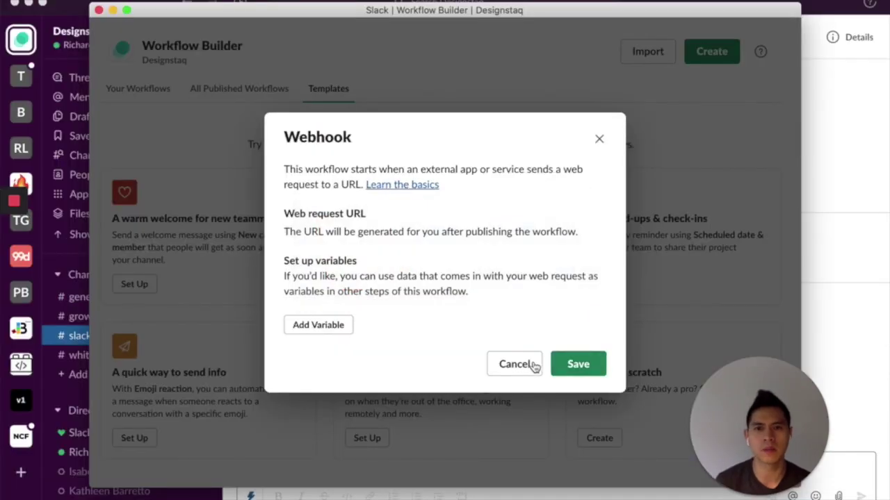
click(531, 366)
scroll(463, 318, down, 1)
scroll(463, 316, up, 1)
click(249, 96)
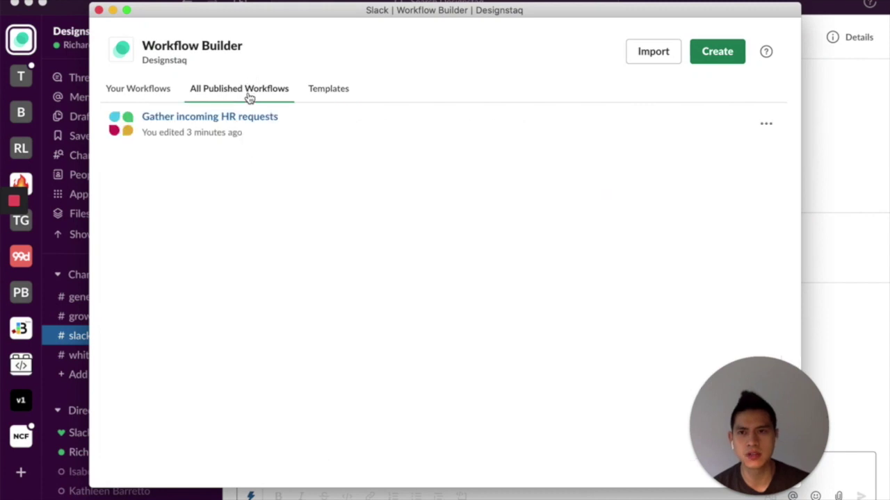
click(131, 88)
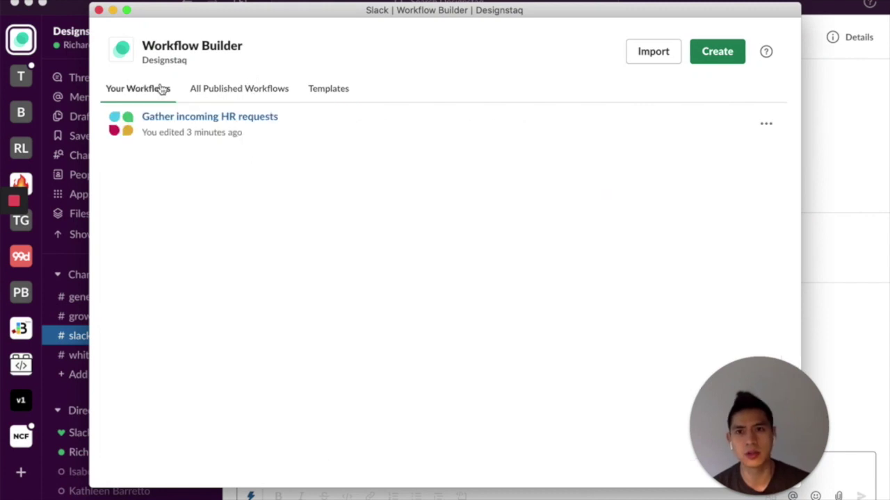
click(331, 88)
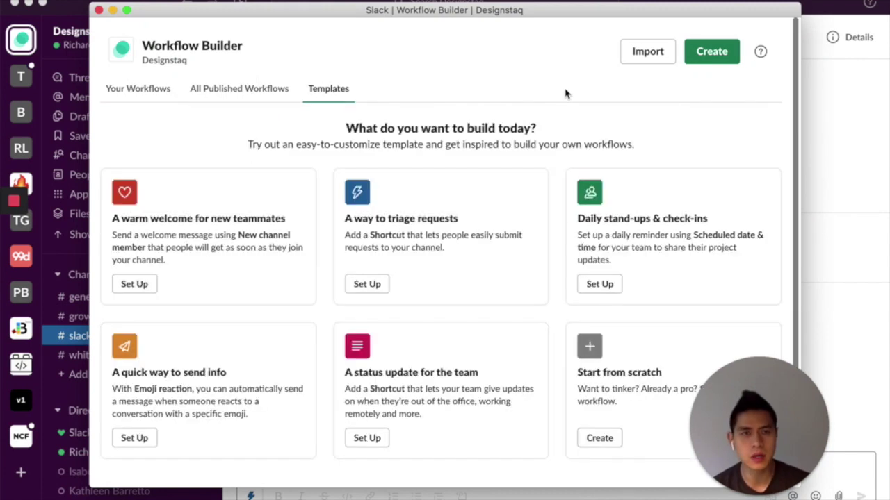
Start another workflow named "test", examine the Webhook start option, and abandon the setup without choosing a trigger.
click(719, 50)
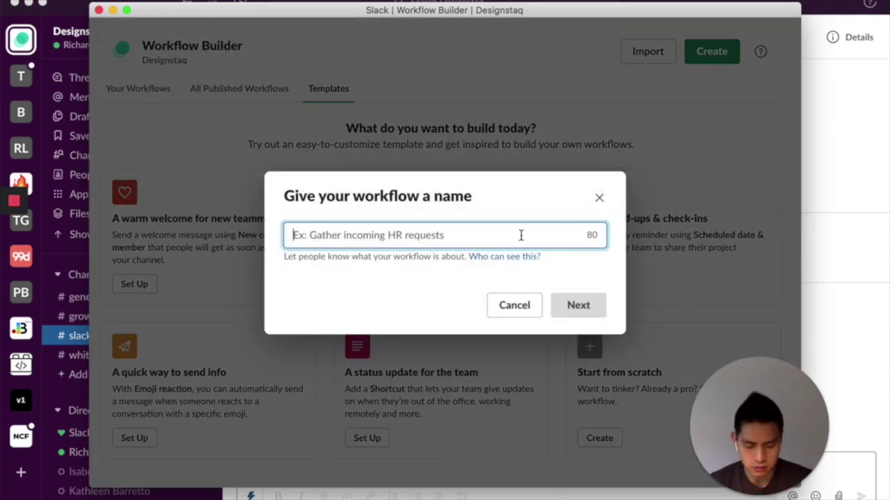
text(test)
click(572, 304)
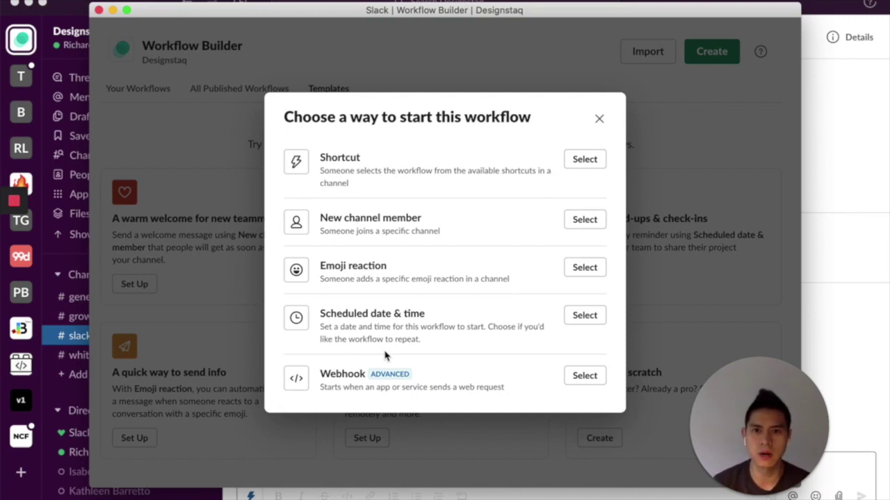
drag(329, 374, 396, 373)
triple_click(395, 373)
click(442, 383)
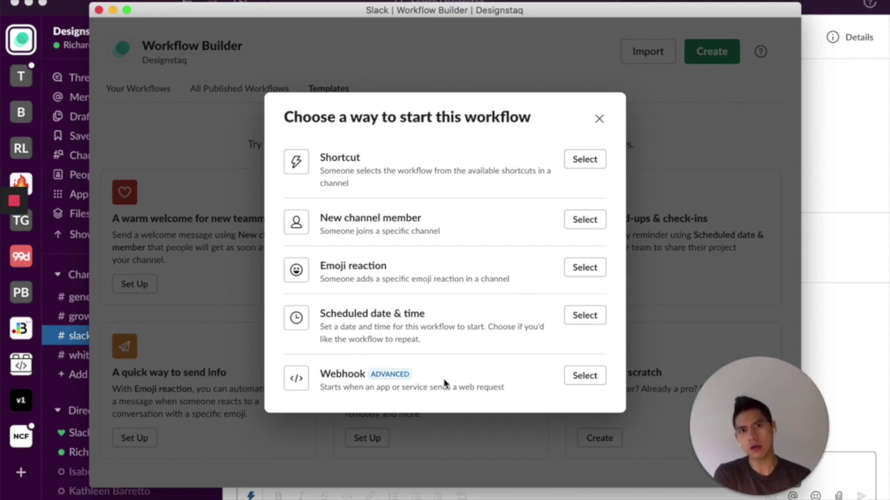
click(599, 119)
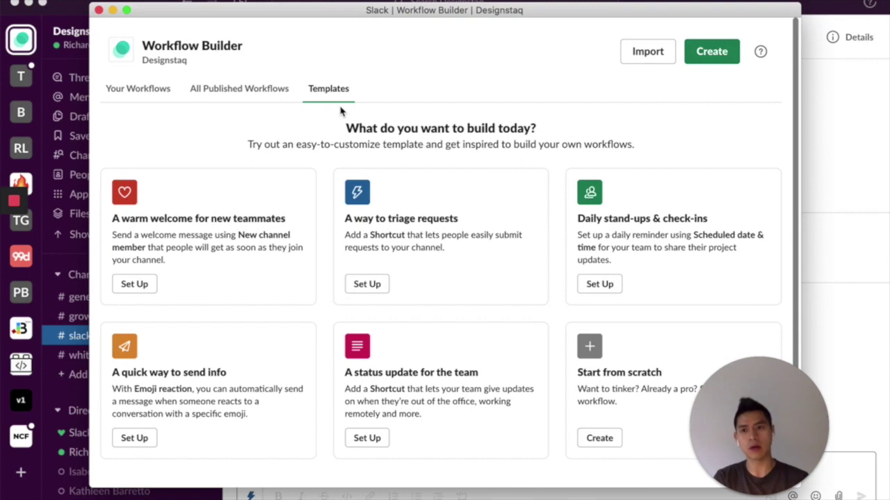
Return to the #slack-workflows channel and review the posted Request Form submission.
click(70, 270)
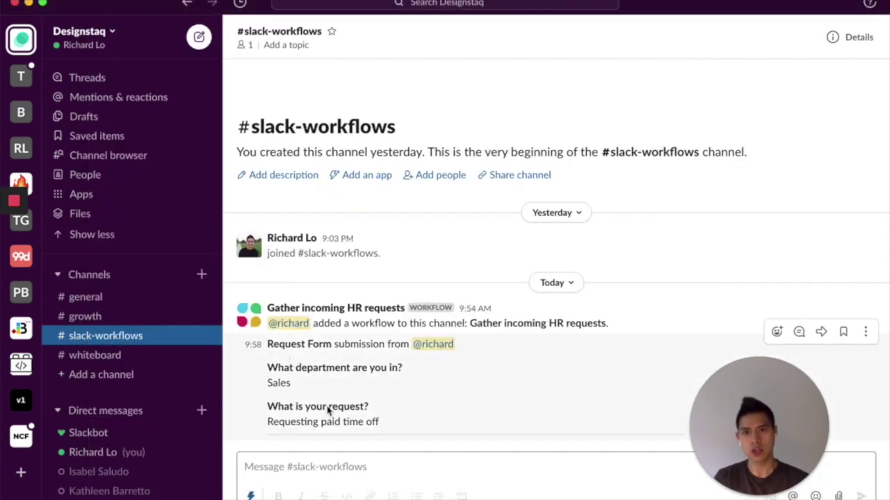
drag(388, 429, 278, 343)
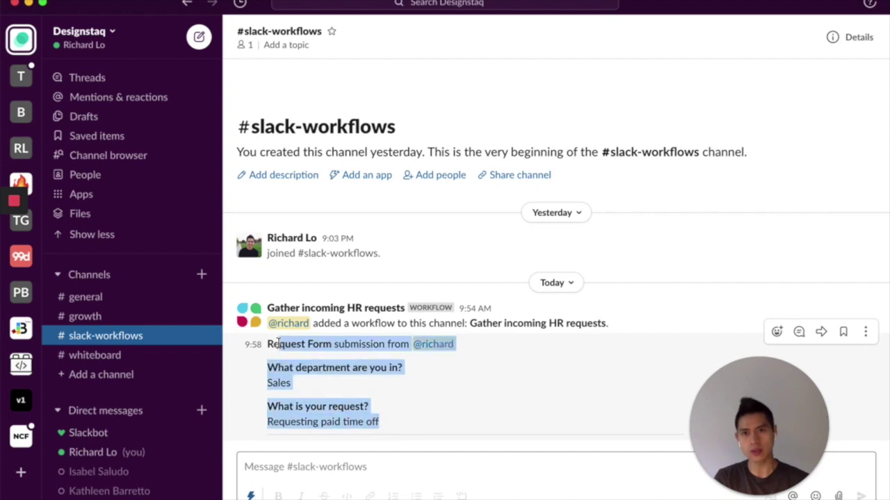
click(319, 359)
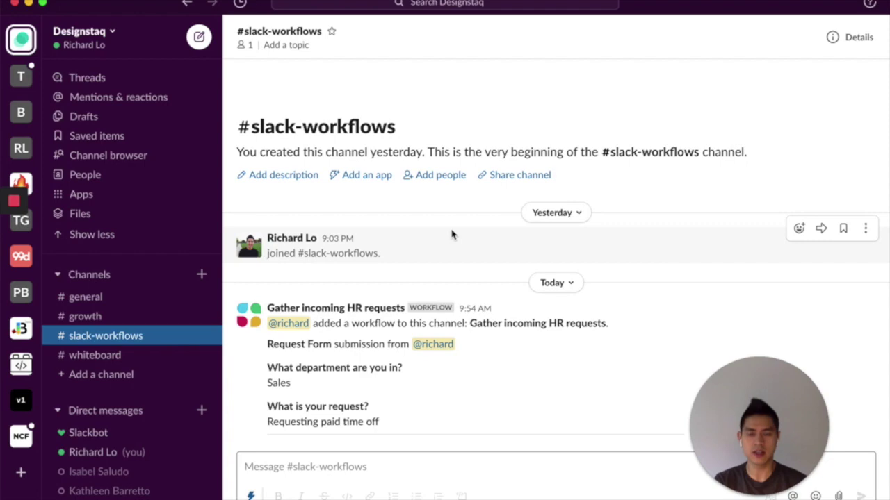
mouse_move(19, 201)
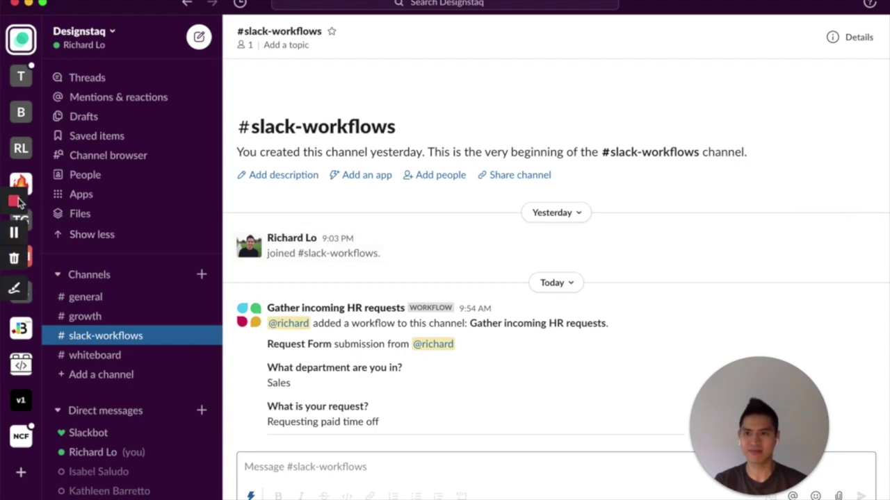